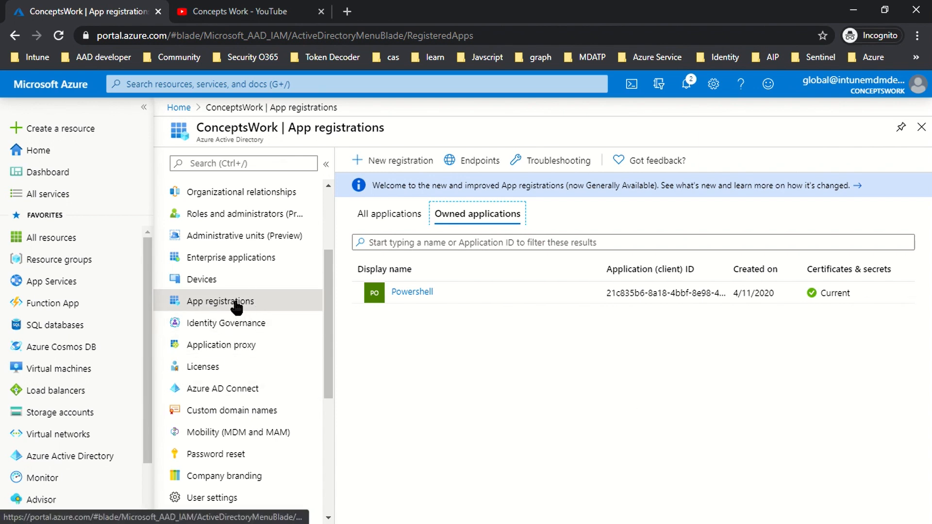
# Open the form for adding a new enterprise application and review the own-app and gallery options
pyautogui.click(214, 262)
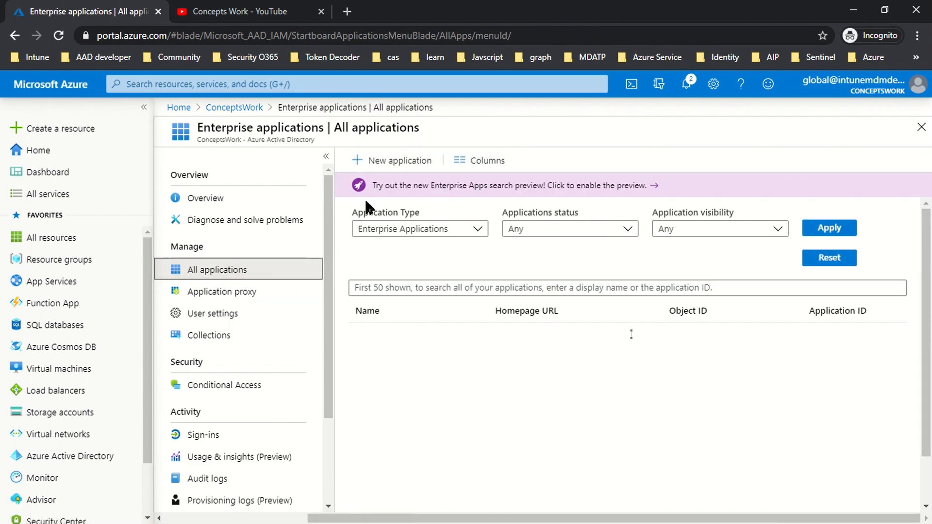
pyautogui.click(383, 164)
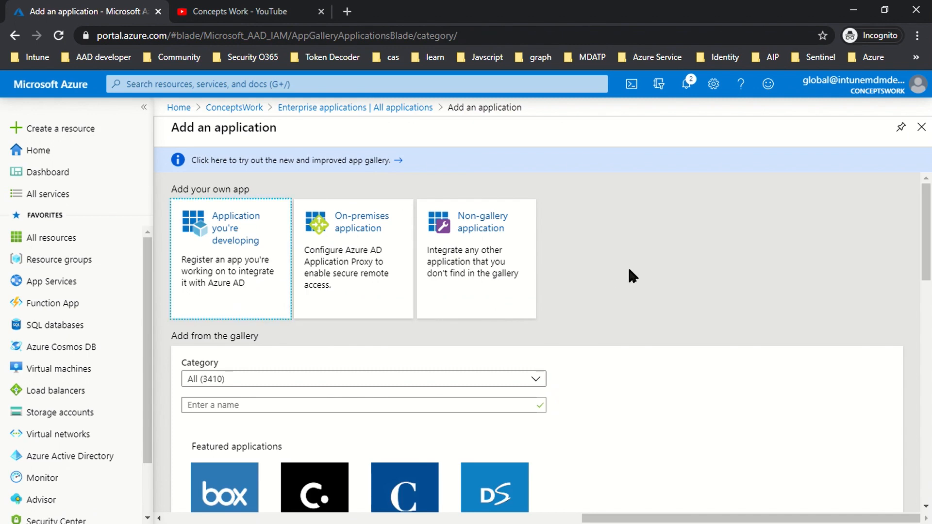
pyautogui.scroll(-4, 641, 269)
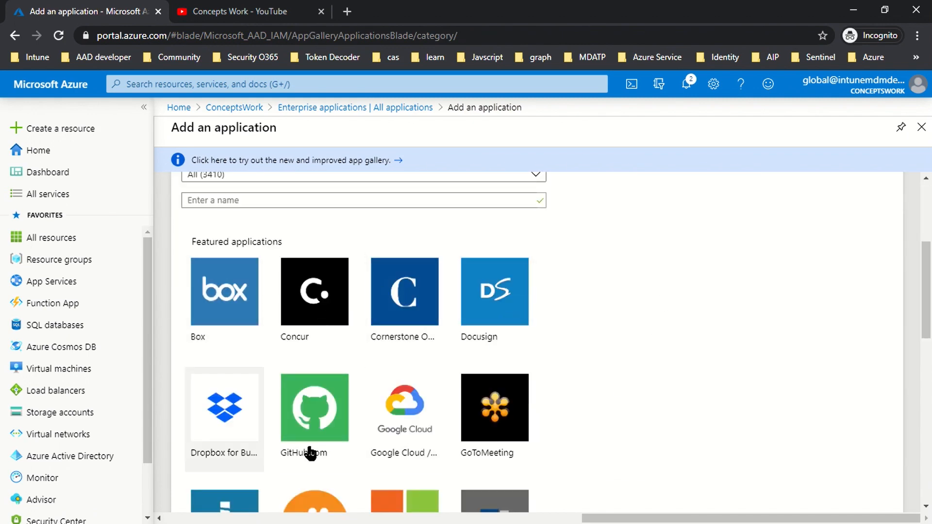
pyautogui.scroll(4, 647, 390)
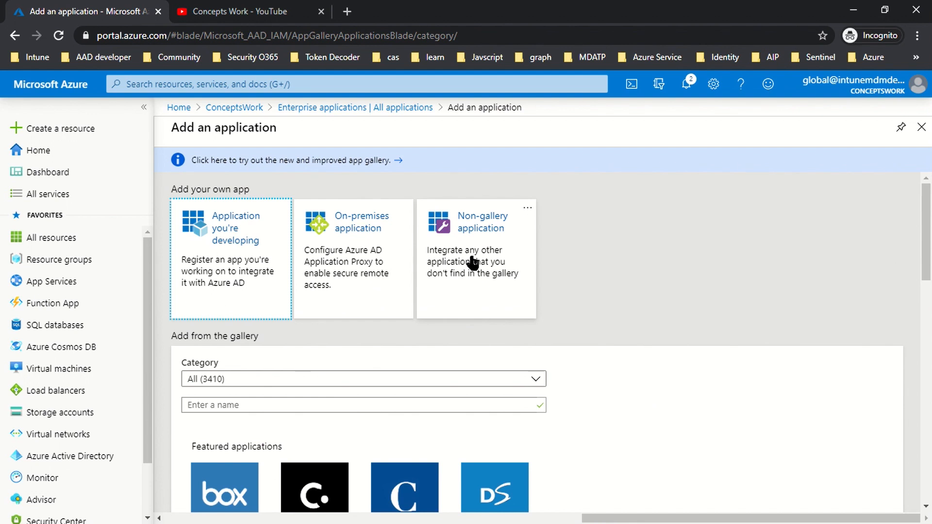
# Choose to add an application you're developing and follow its link to App registrations
pyautogui.click(241, 258)
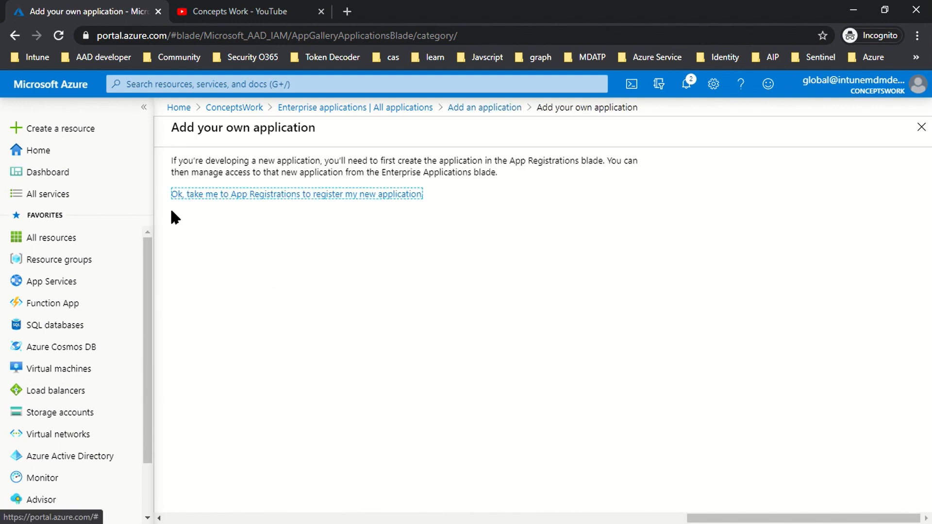
pyautogui.click(160, 189)
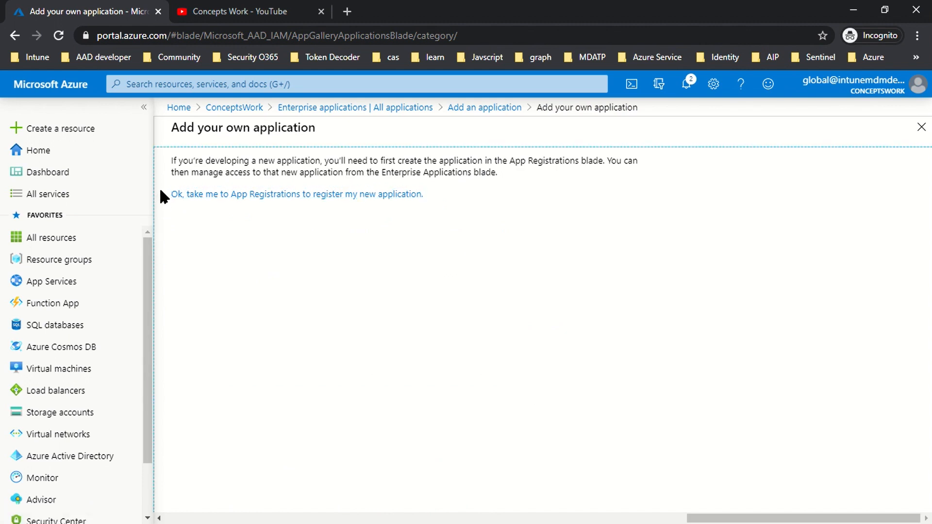
pyautogui.click(281, 196)
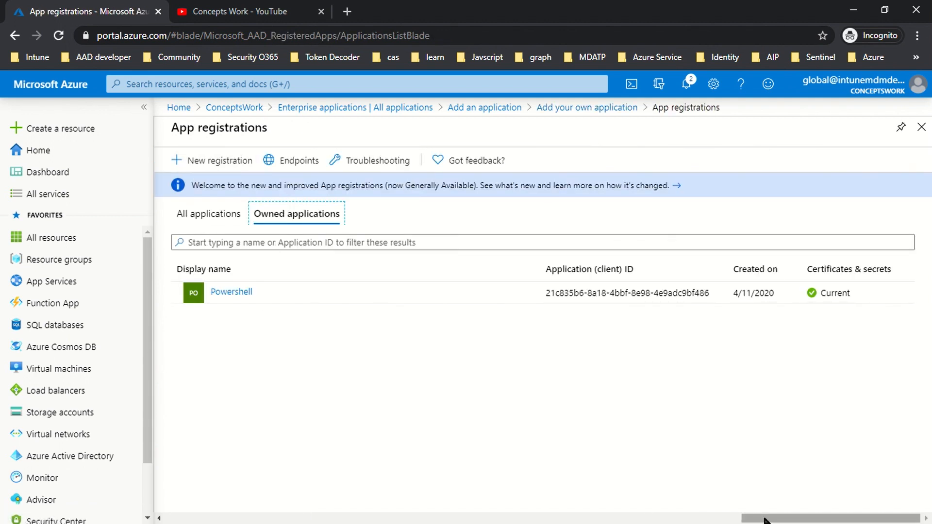
# Return to the ConceptsWork directory, open its App registrations and list all applications
pyautogui.moveTo(764, 519); pyautogui.dragTo(185, 519)
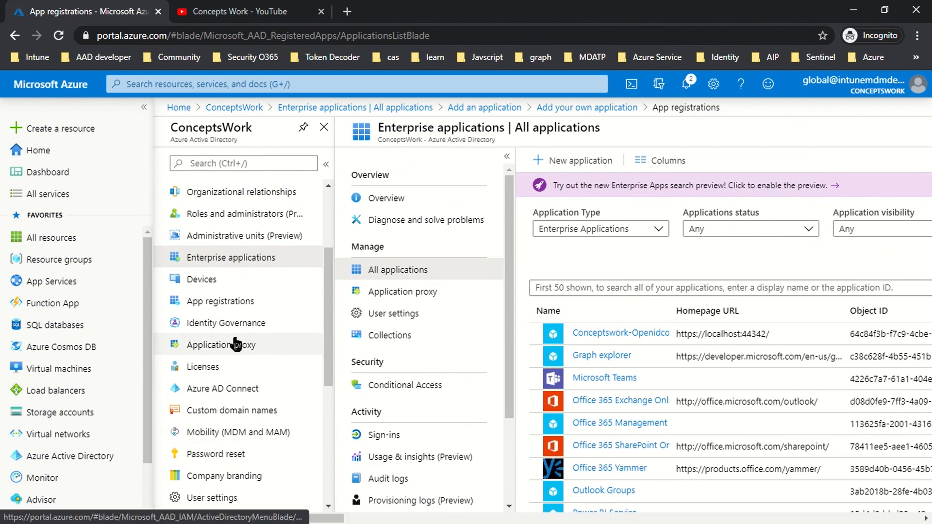
pyautogui.click(233, 303)
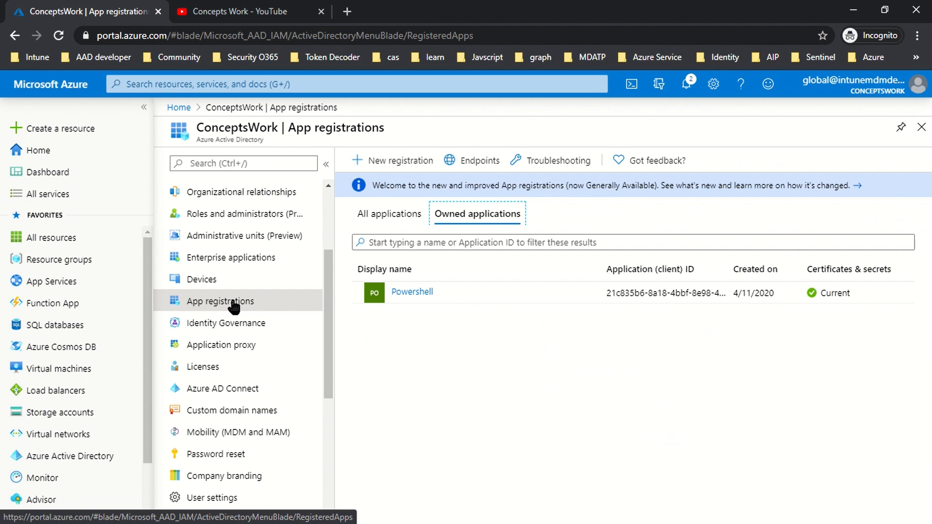
pyautogui.click(488, 392)
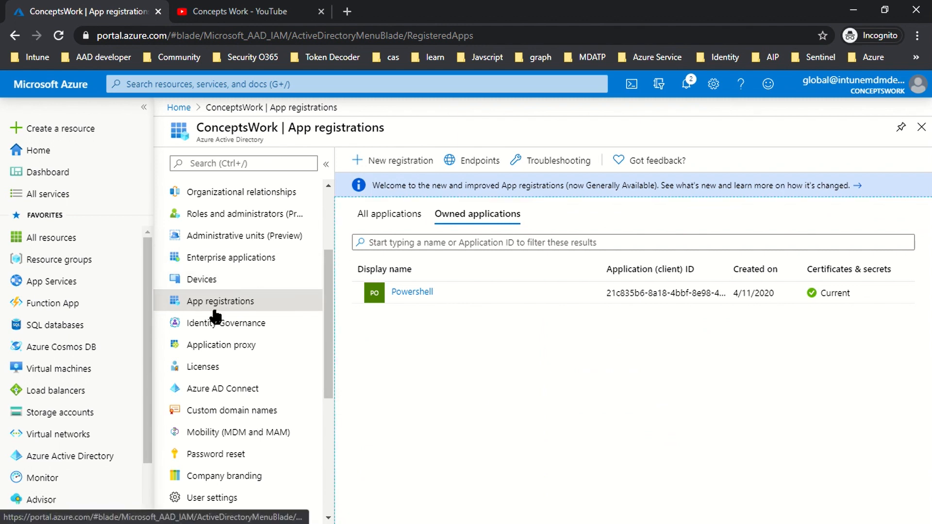
pyautogui.click(384, 215)
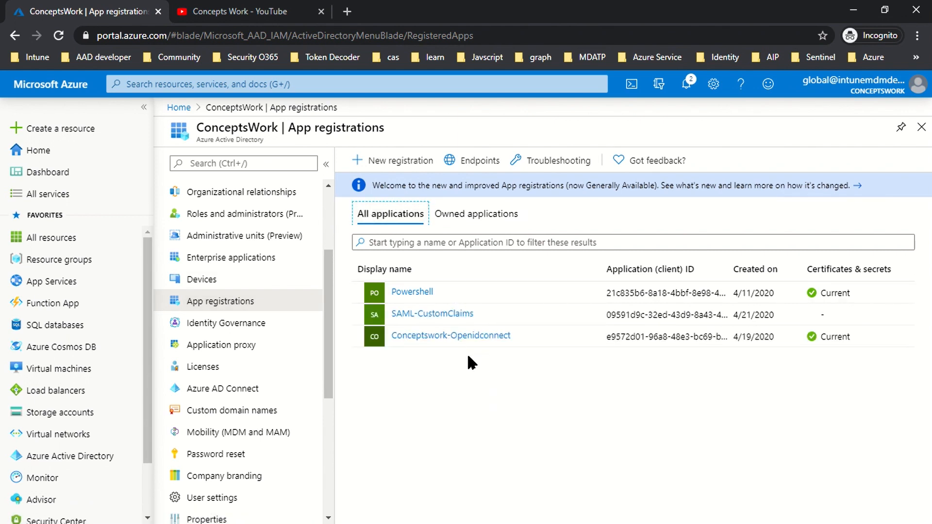
# Preview the new registration form and view the directory's endpoints, closing the endpoint list again
pyautogui.click(372, 163)
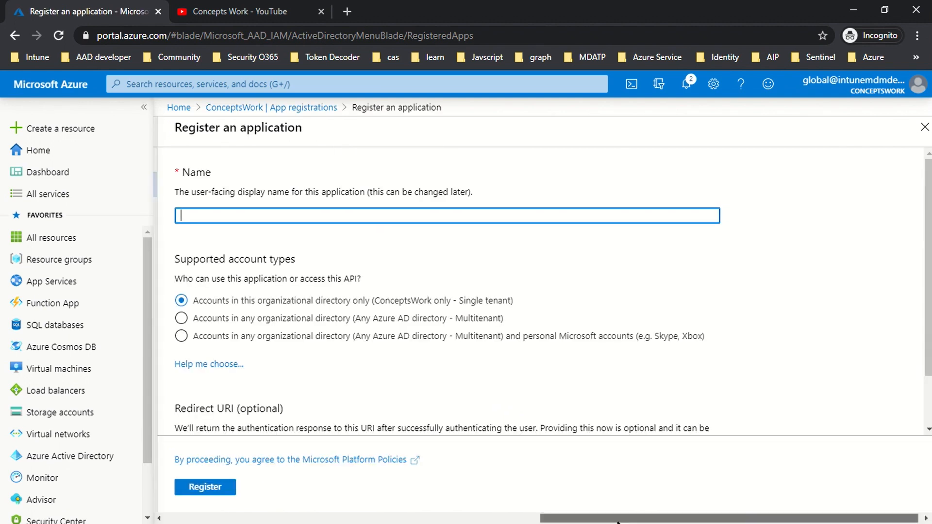
pyautogui.moveTo(617, 522); pyautogui.dragTo(307, 516)
pyautogui.click(329, 167)
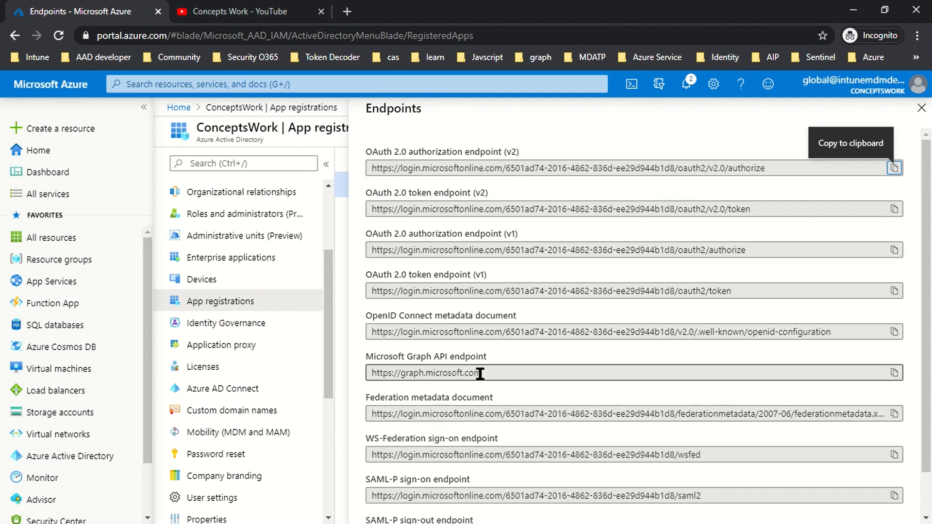
pyautogui.click(922, 112)
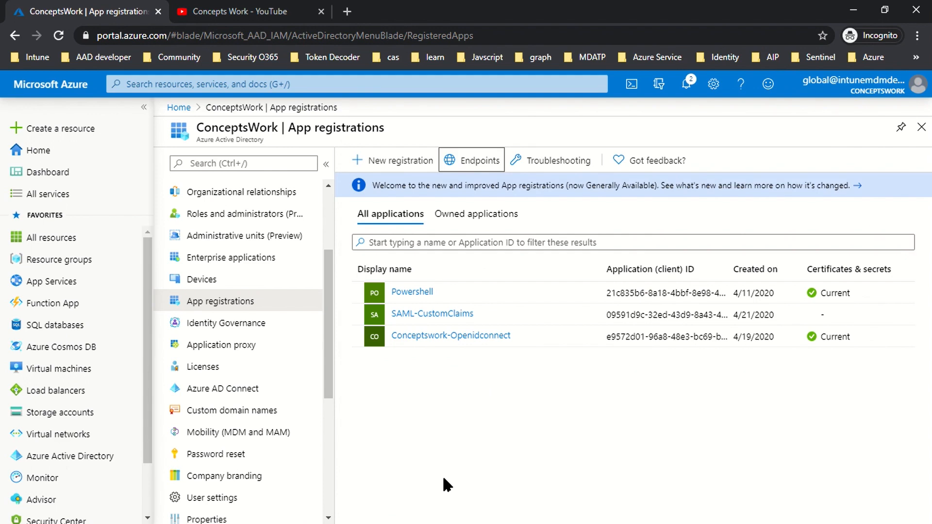
# Start a new app registration and name it AppRegistration-CustomApp
pyautogui.click(394, 163)
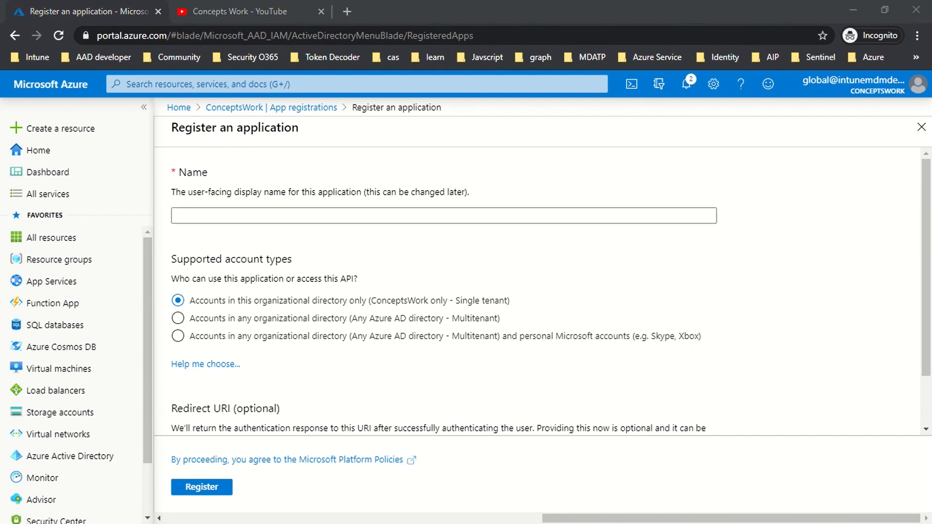
pyautogui.click(393, 215)
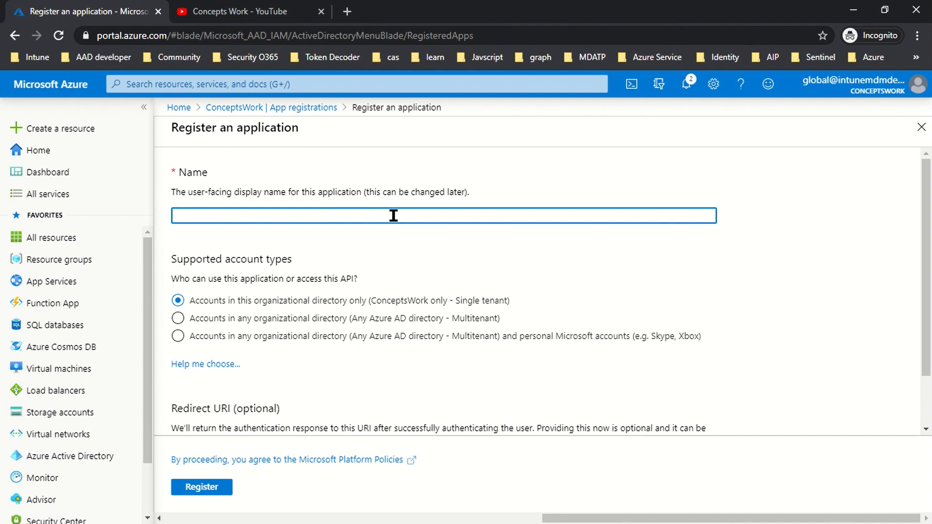
pyautogui.write('AppRegistration-Custom')
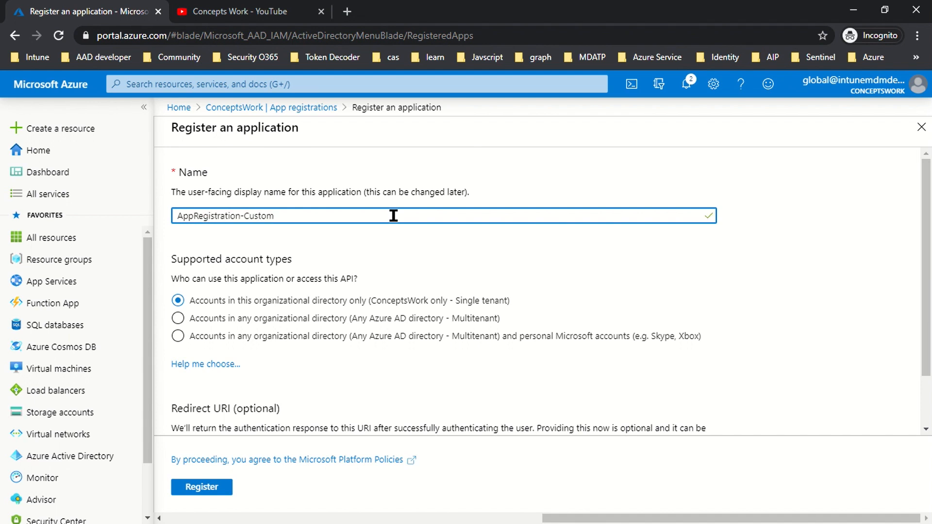
pyautogui.write('App')
# Check the signed-in account and the directory it belongs to
pyautogui.scroll(-2, 605, 266)
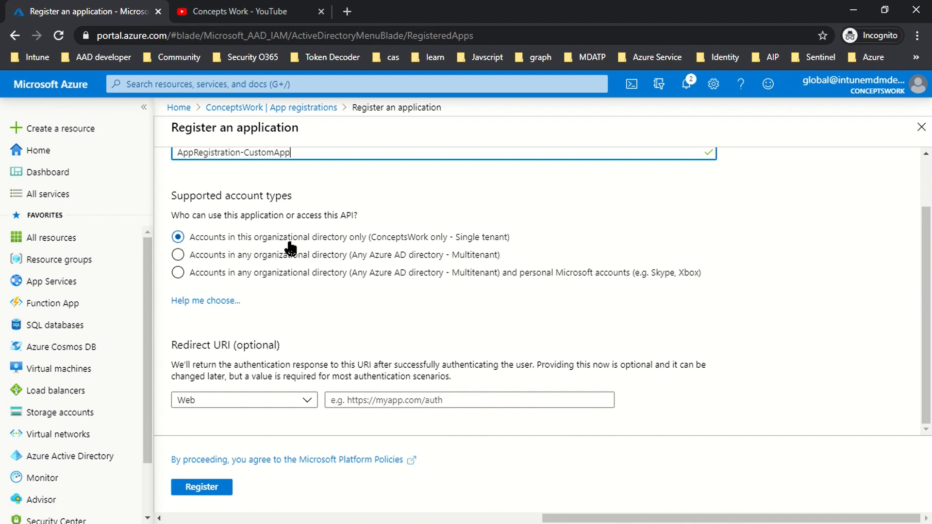
pyautogui.click(829, 96)
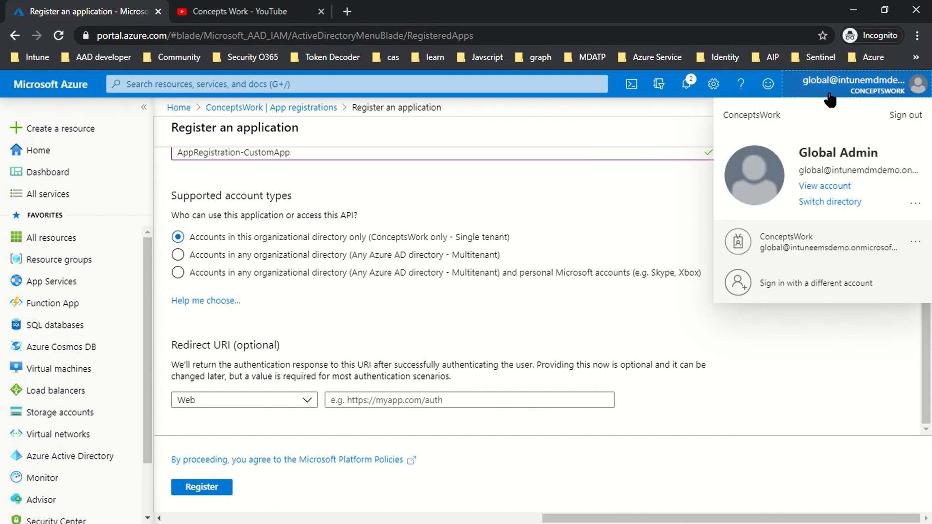
pyautogui.click(610, 220)
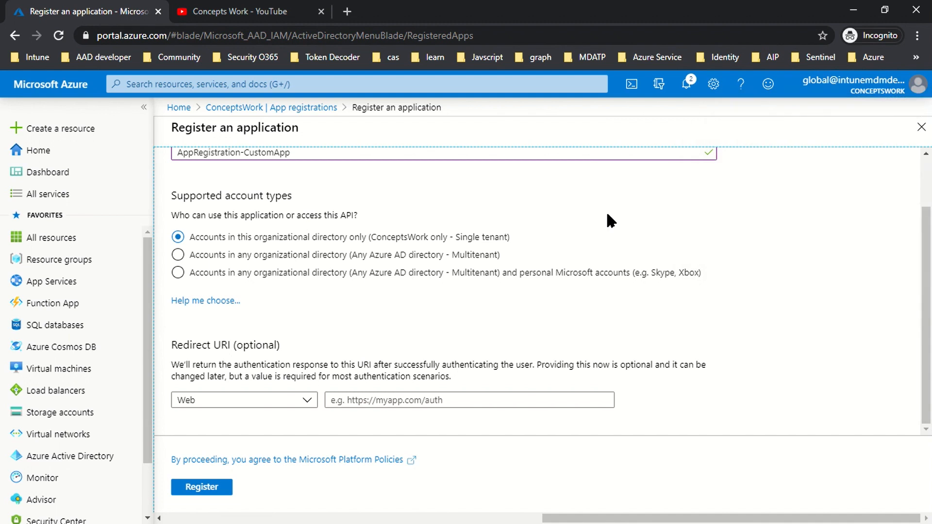
# Try the multitenant and personal-account options for supported account types, and go back to this organizational directory only (single tenant)
pyautogui.click(344, 260)
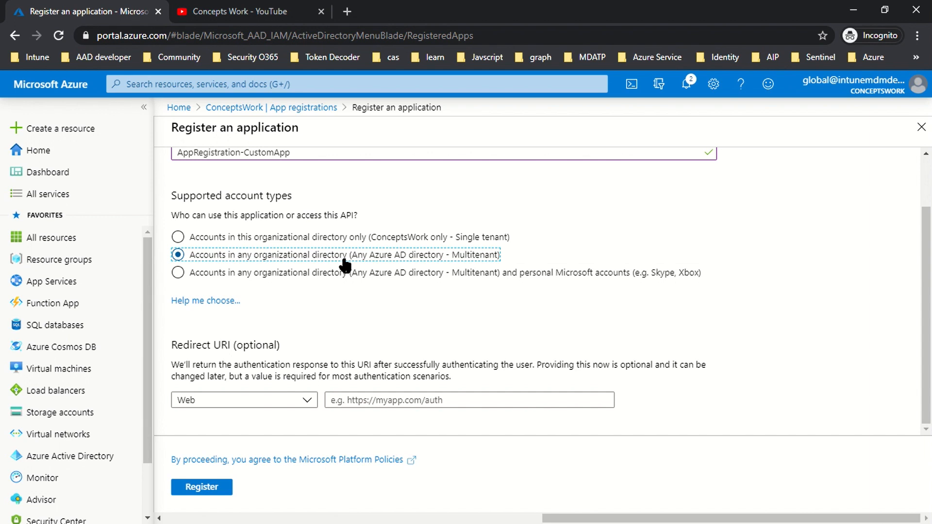
pyautogui.click(318, 274)
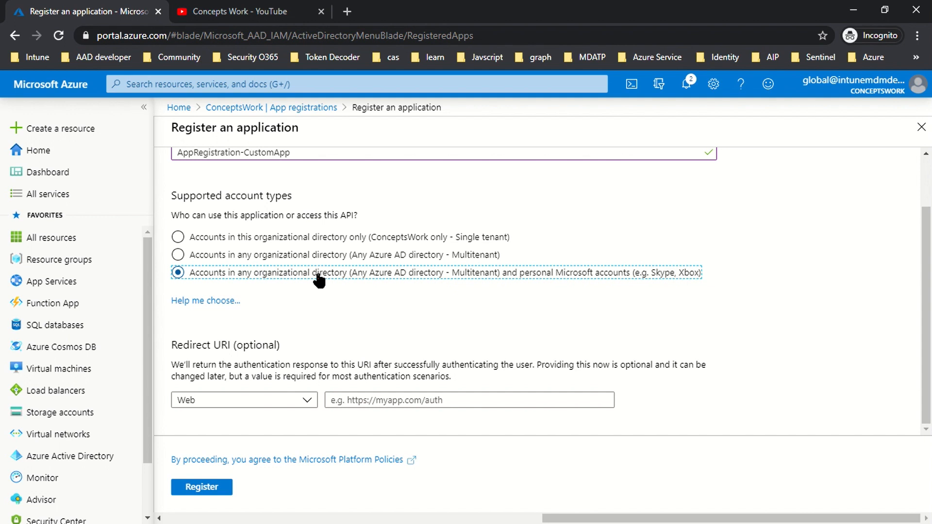
pyautogui.click(322, 239)
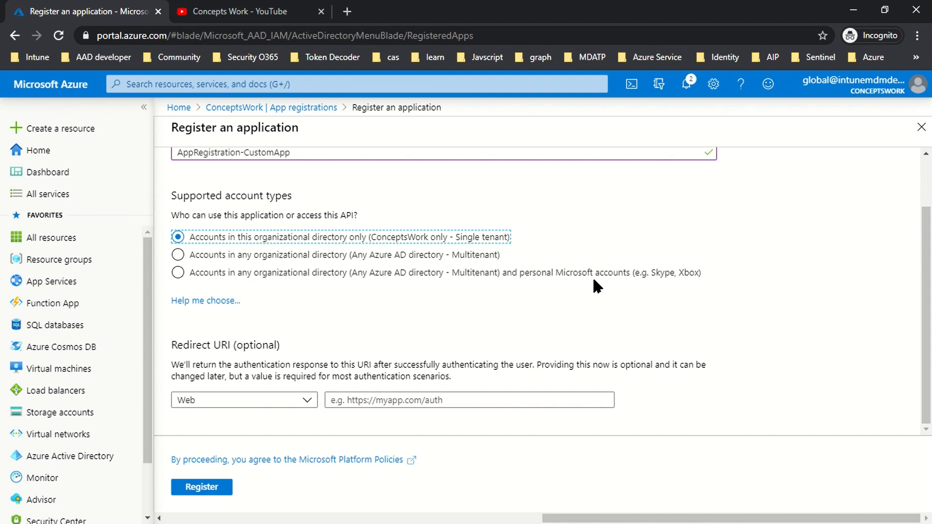
pyautogui.click(565, 275)
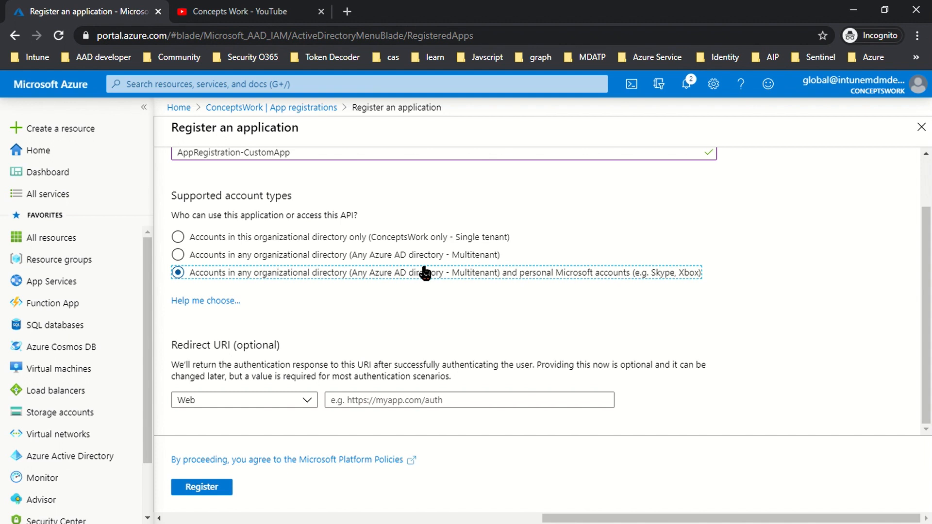
pyautogui.scroll(2, 526, 313)
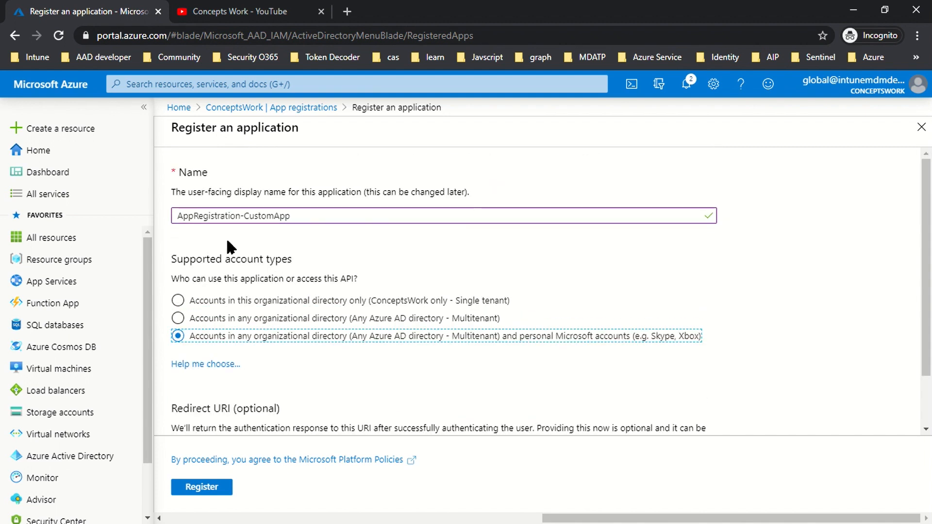
pyautogui.click(264, 302)
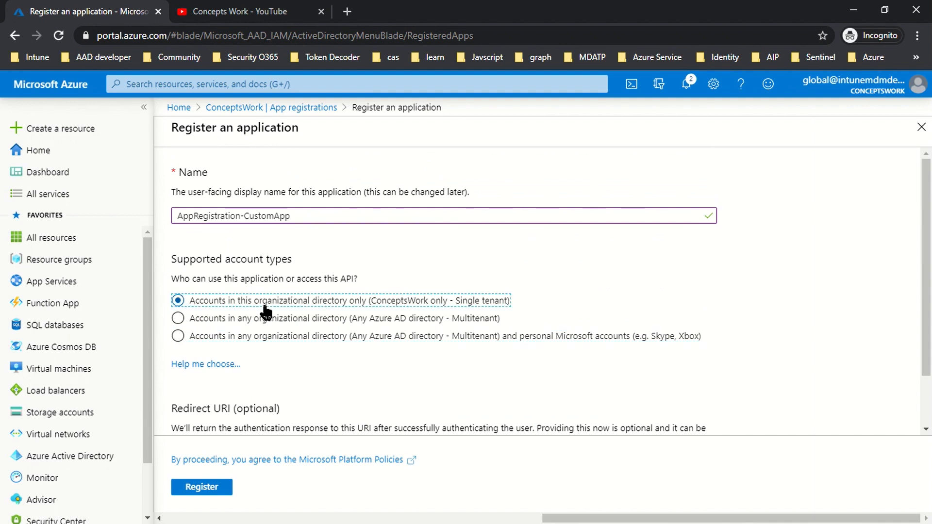
pyautogui.scroll(-1, 599, 286)
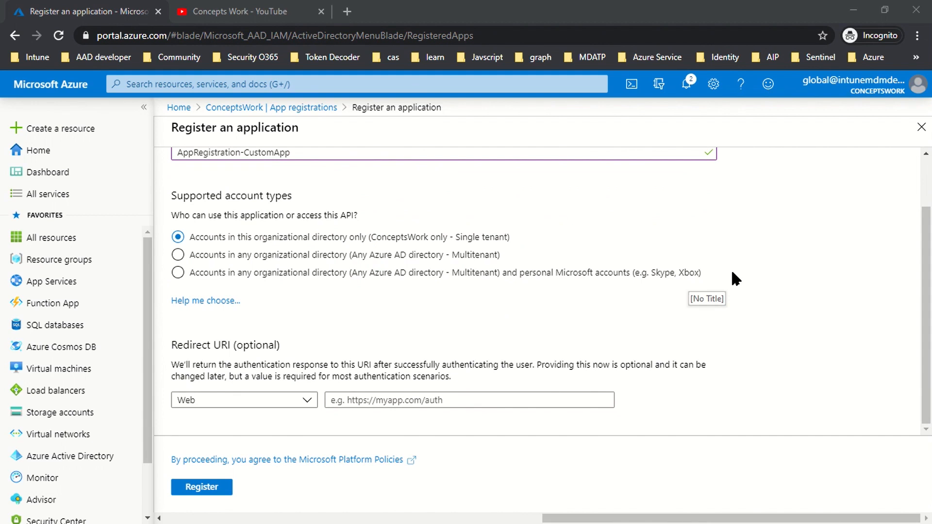
pyautogui.click(396, 403)
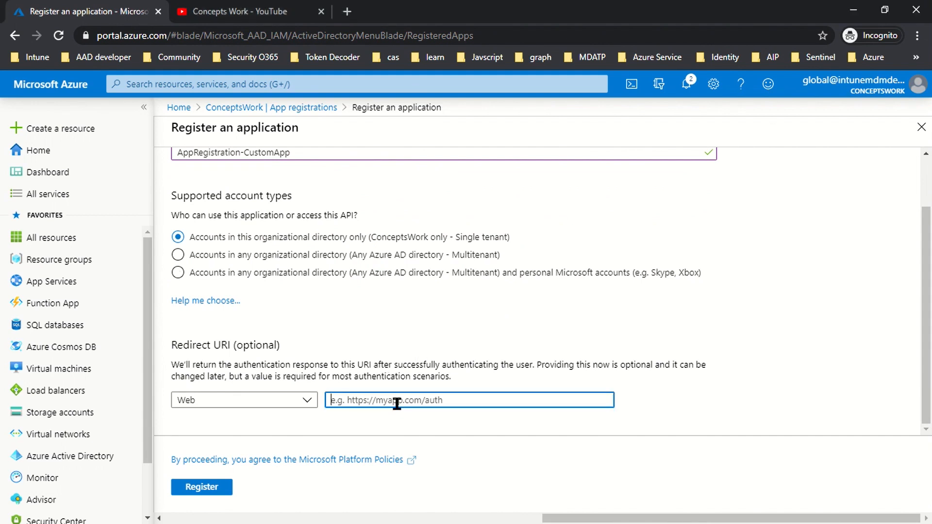
pyautogui.write('htt')
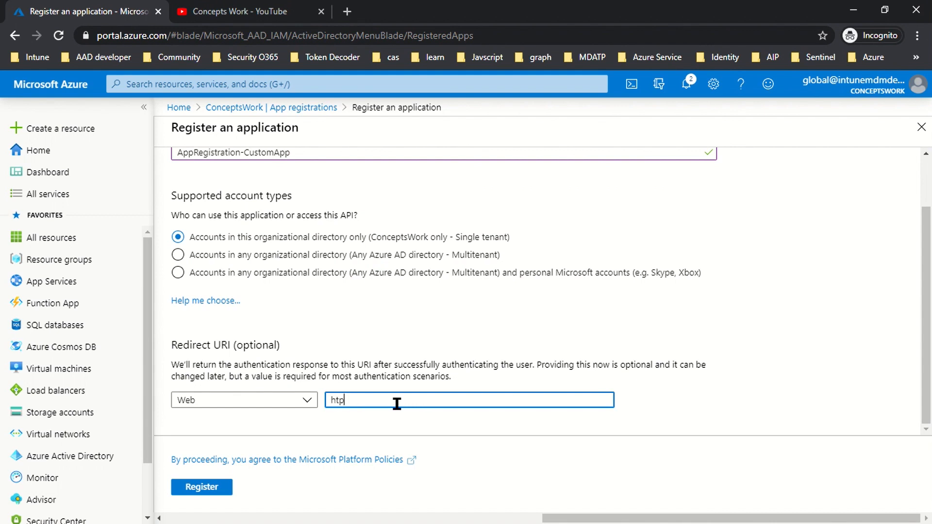
pyautogui.press('BackSpace')
pyautogui.write('tps://')
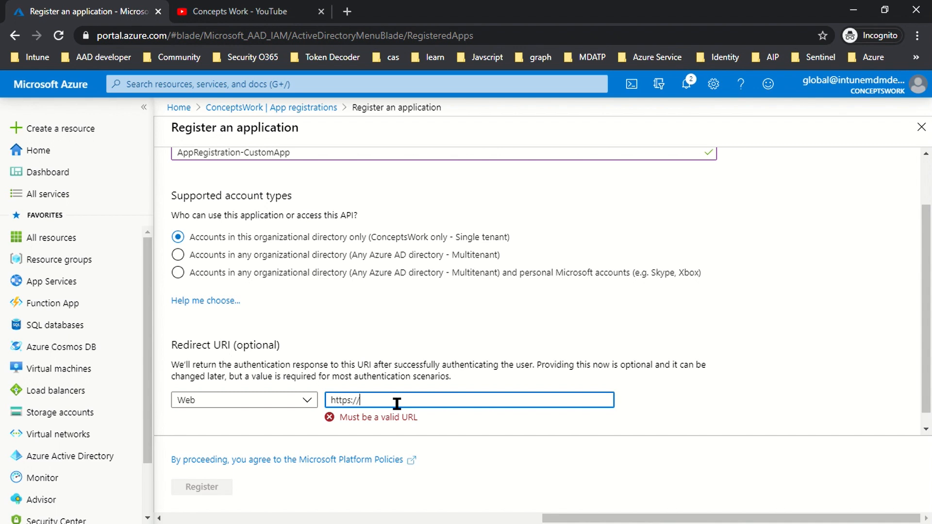
pyautogui.write('local')
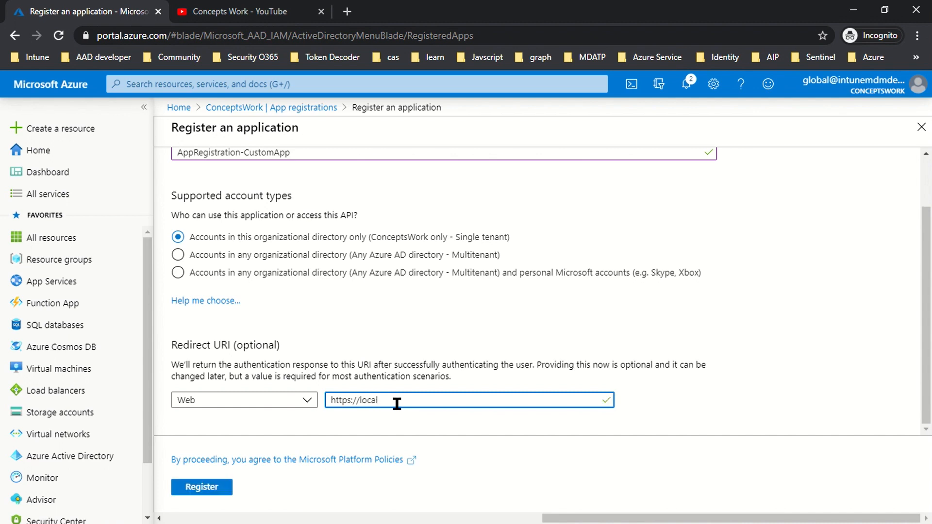
pyautogui.write('host')
# Register the application and open its managed application in the local directory
pyautogui.scroll(2, 650, 347)
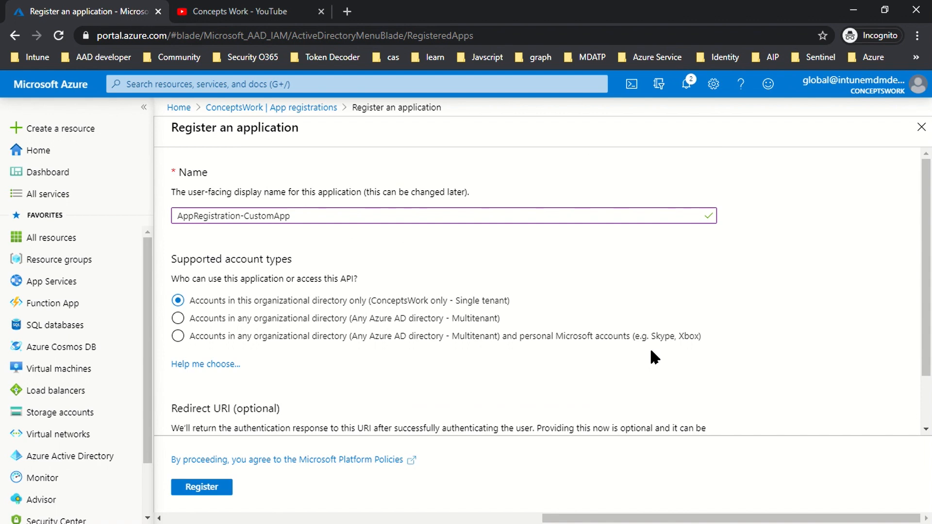
pyautogui.scroll(-1, 649, 353)
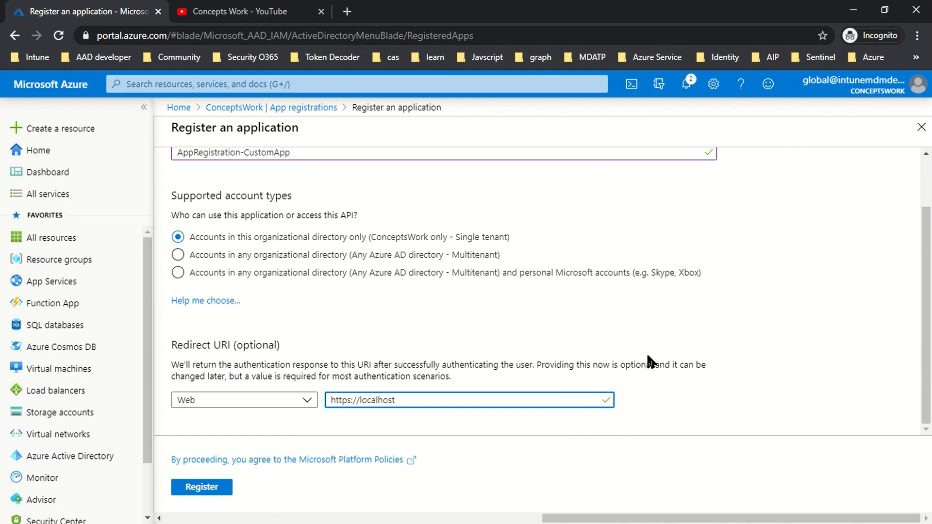
pyautogui.click(200, 489)
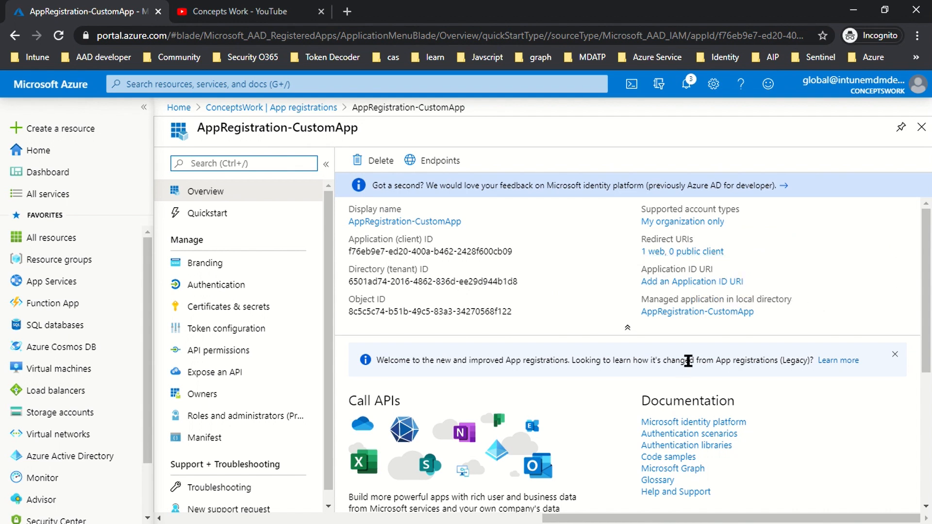
pyautogui.click(745, 313)
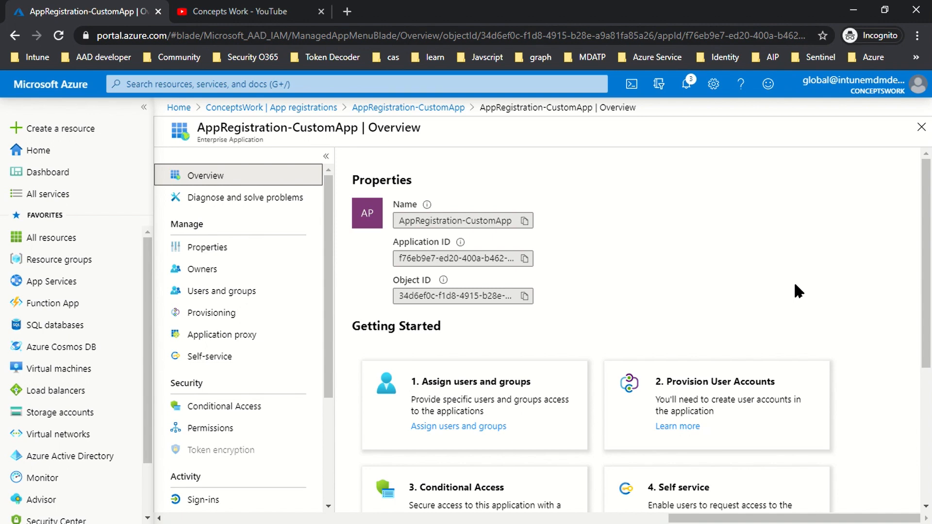
# Open portal.azure.com in a new browser tab, checking the registration's overview in the original tab while it loads
pyautogui.click(346, 11)
pyautogui.write('portal.azure.com')
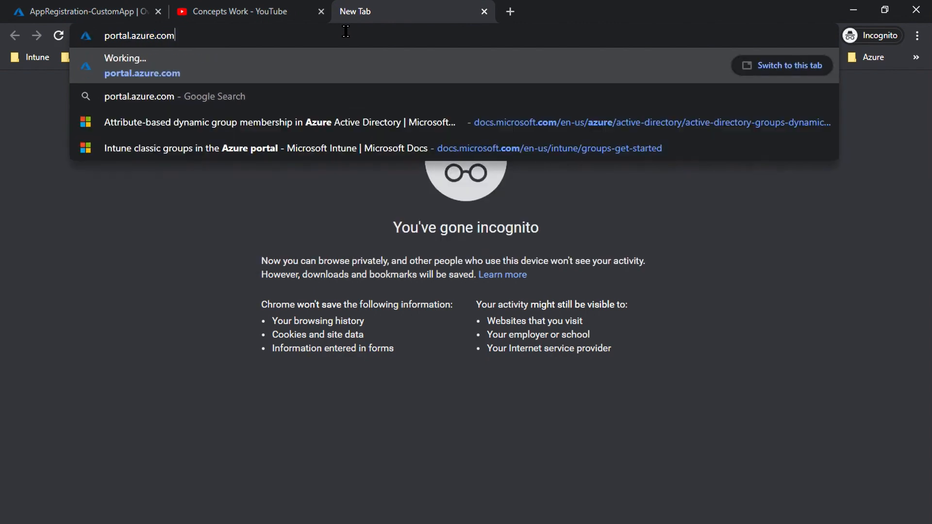
pyautogui.press('Return')
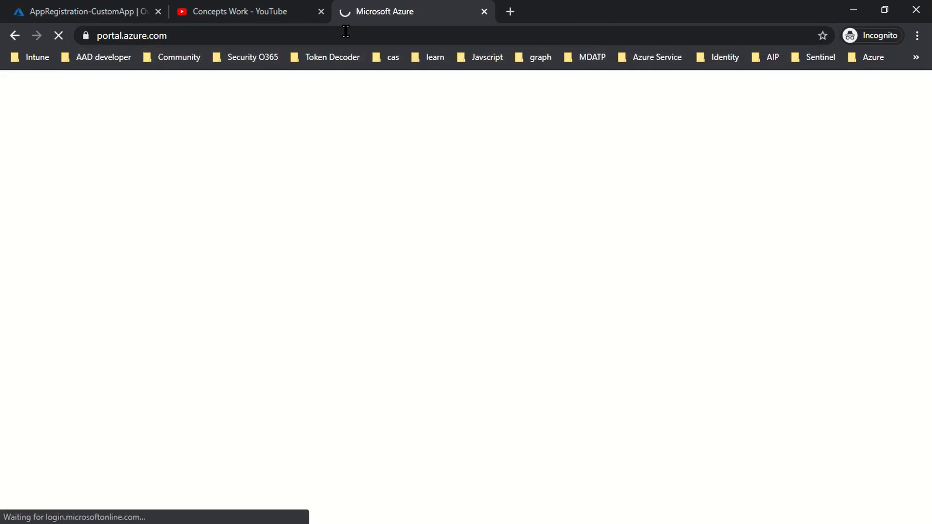
pyautogui.click(23, 9)
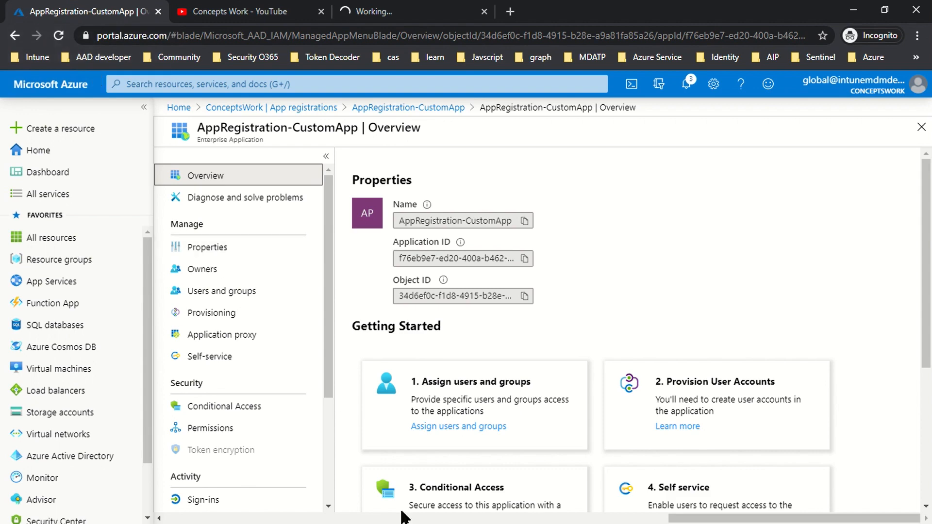
pyautogui.click(471, 519)
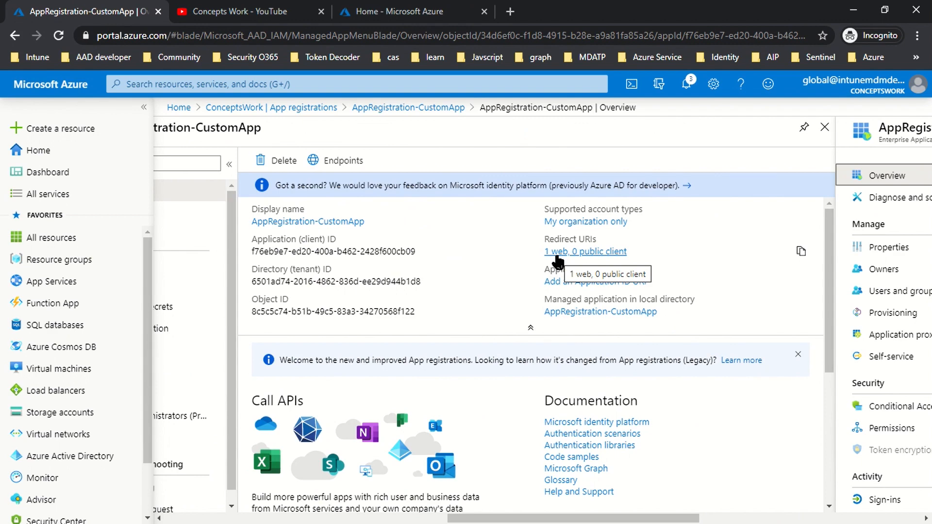
pyautogui.click(413, 12)
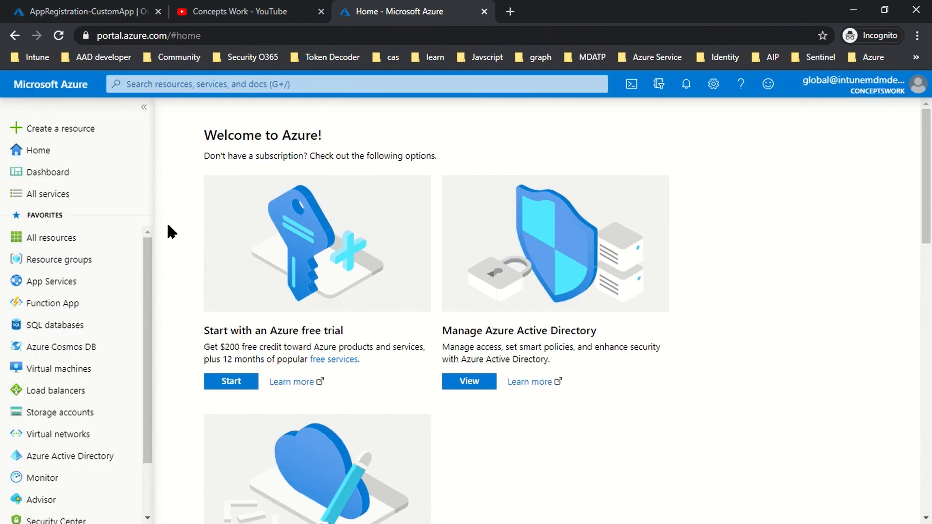
# Open AppRegistration-CustomApp from the enterprise applications of Azure Active Directory in the new tab
pyautogui.click(82, 460)
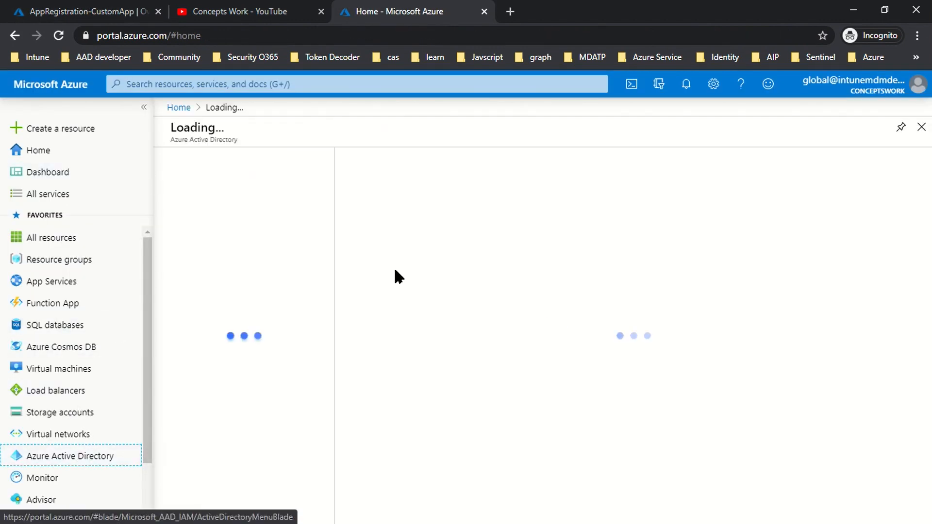
pyautogui.scroll(-2, 233, 340)
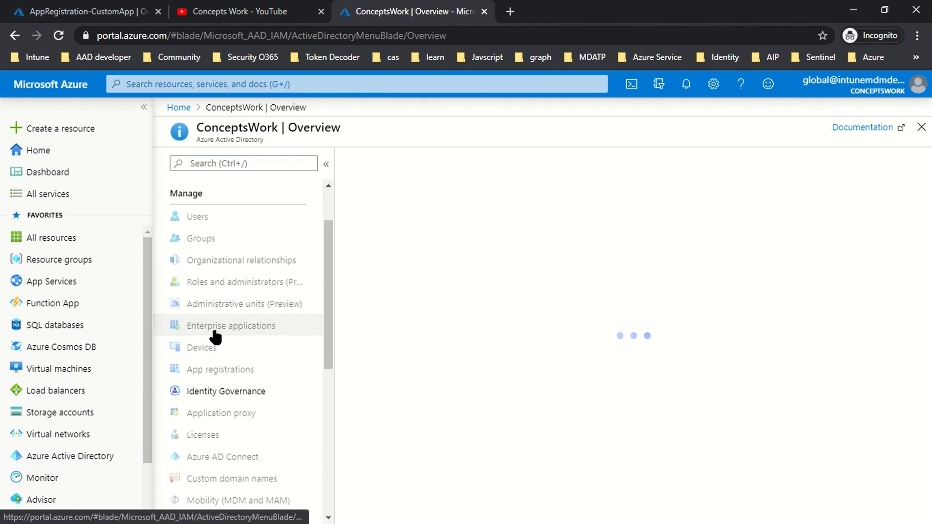
pyautogui.click(215, 335)
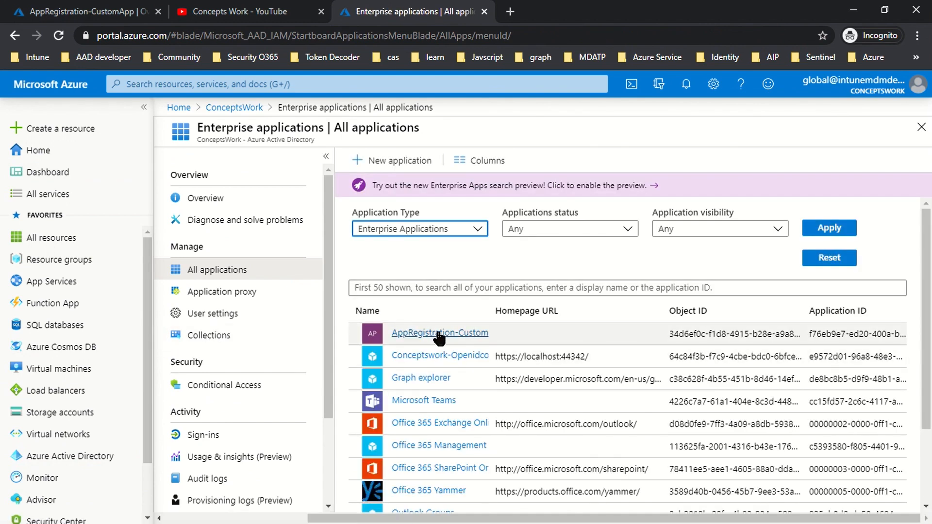
pyautogui.click(442, 334)
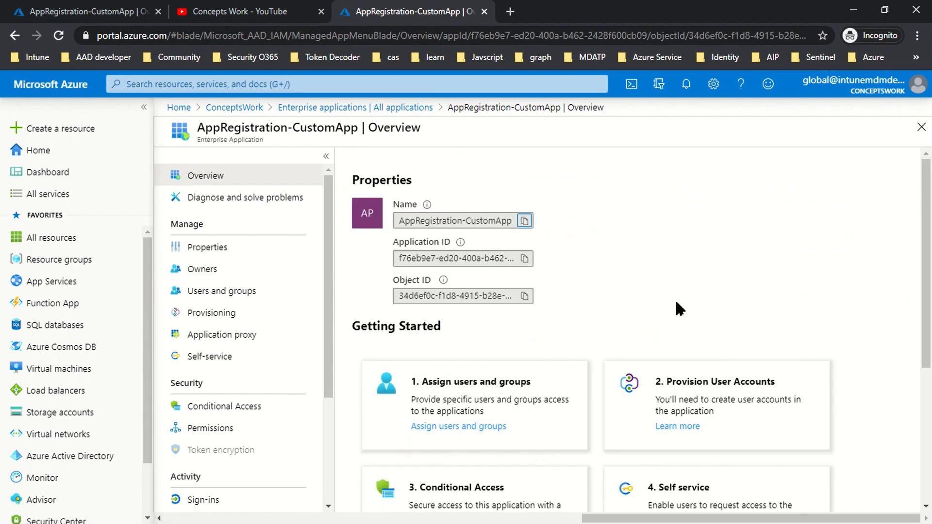
# Return to the original browser tab and close the enterprise application page to get back to the app registration's overview
pyautogui.click(71, 11)
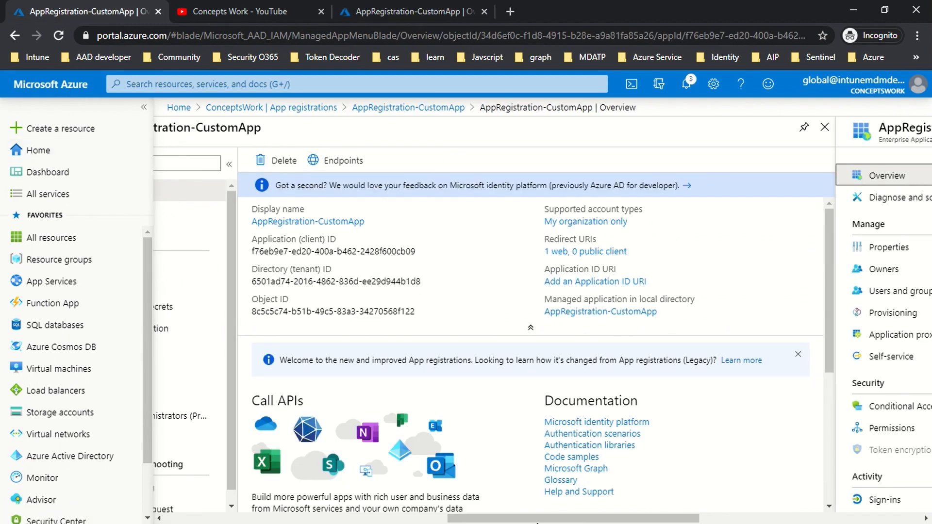
pyautogui.click(707, 399)
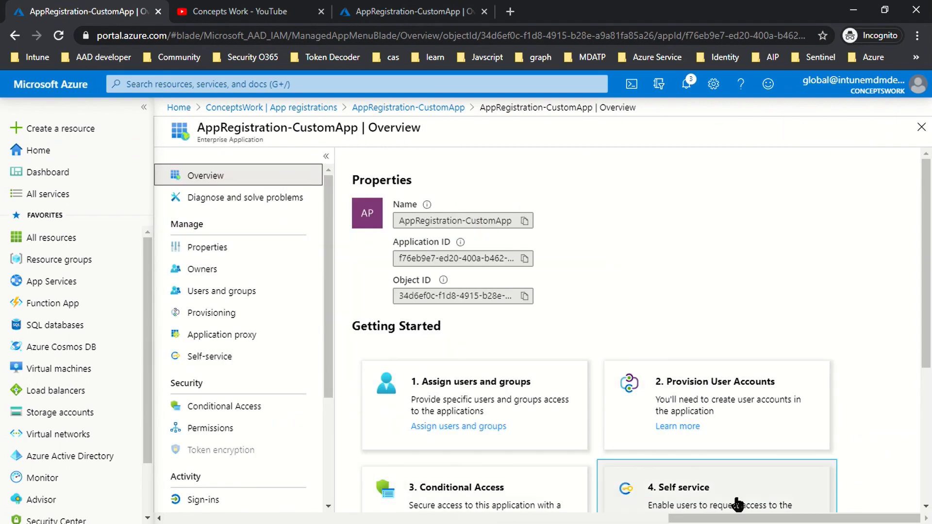
pyautogui.click(921, 128)
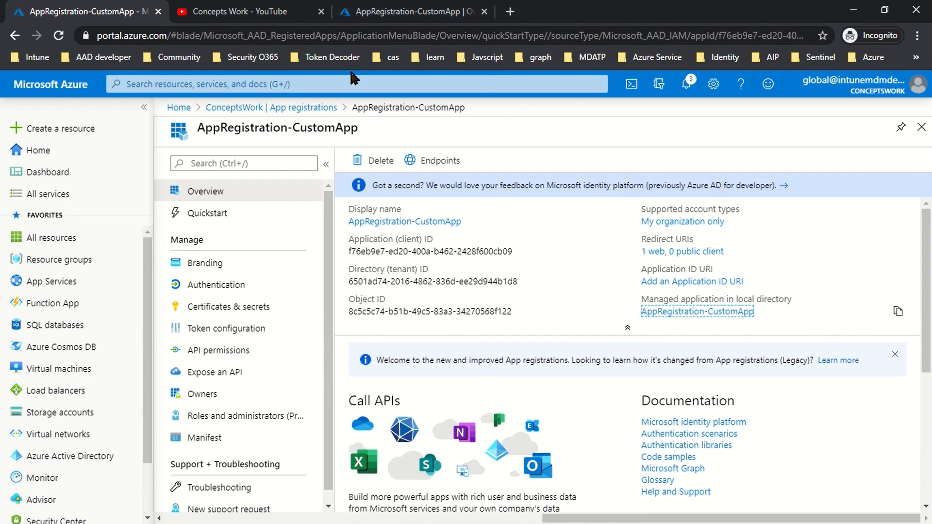
# Compare the application ID of the enterprise application with the application (client) ID of the app registration
pyautogui.click(429, 16)
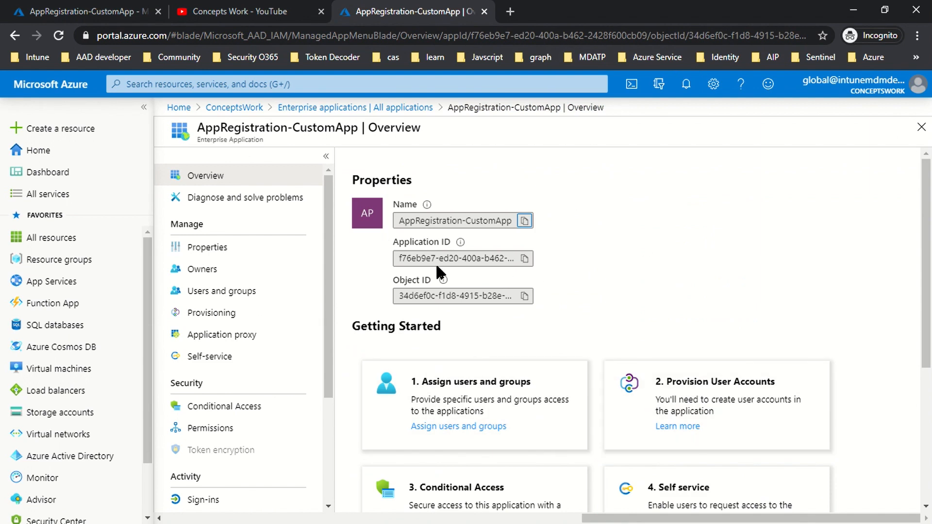
pyautogui.moveTo(395, 257); pyautogui.dragTo(545, 258)
pyautogui.click(524, 262)
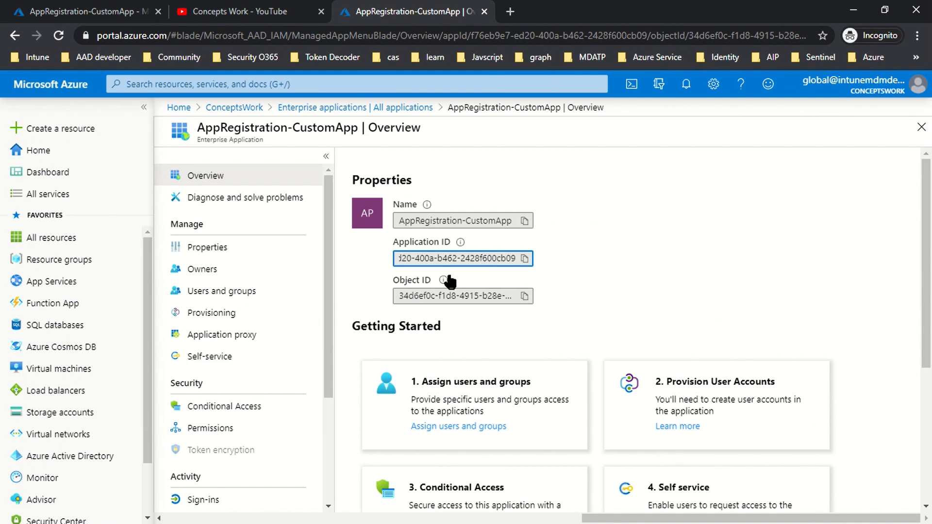
pyautogui.moveTo(496, 258); pyautogui.dragTo(510, 258)
pyautogui.hotkey('ctrl', 'Tab')
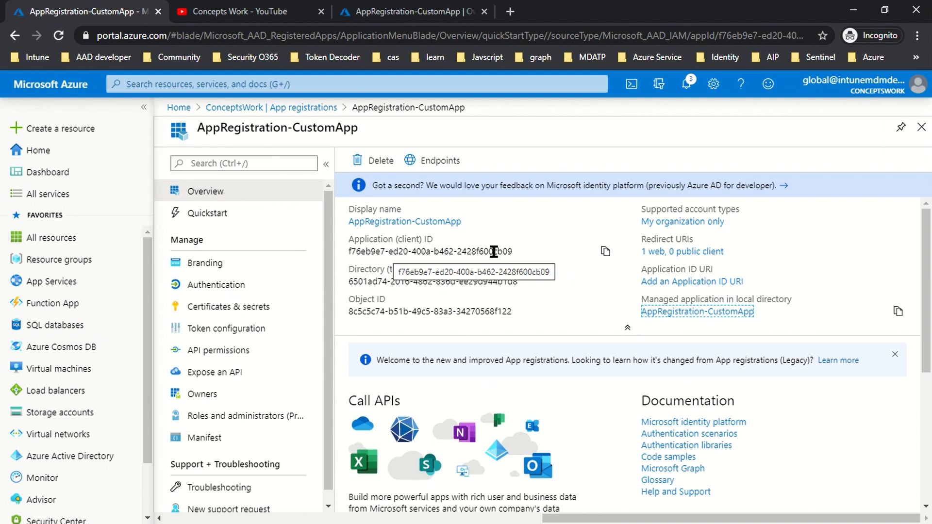
pyautogui.moveTo(493, 252); pyautogui.dragTo(529, 257)
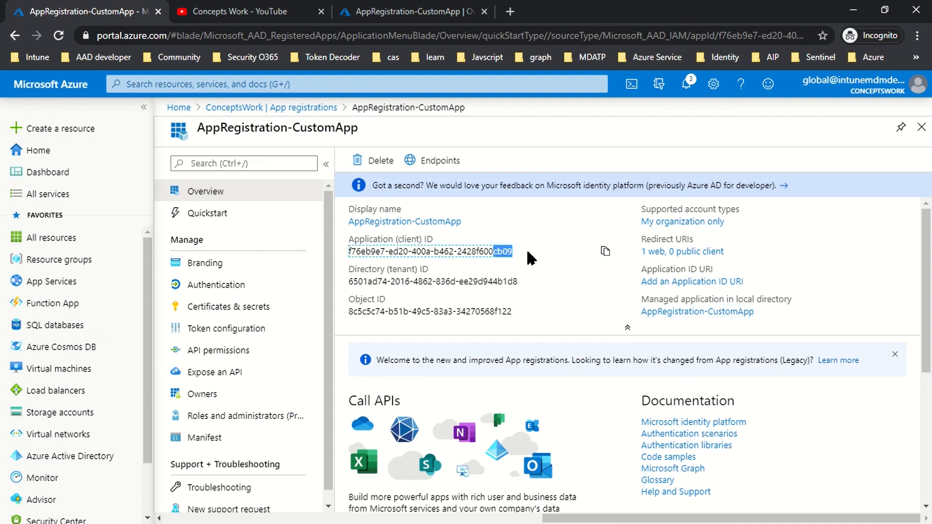
pyautogui.click(591, 139)
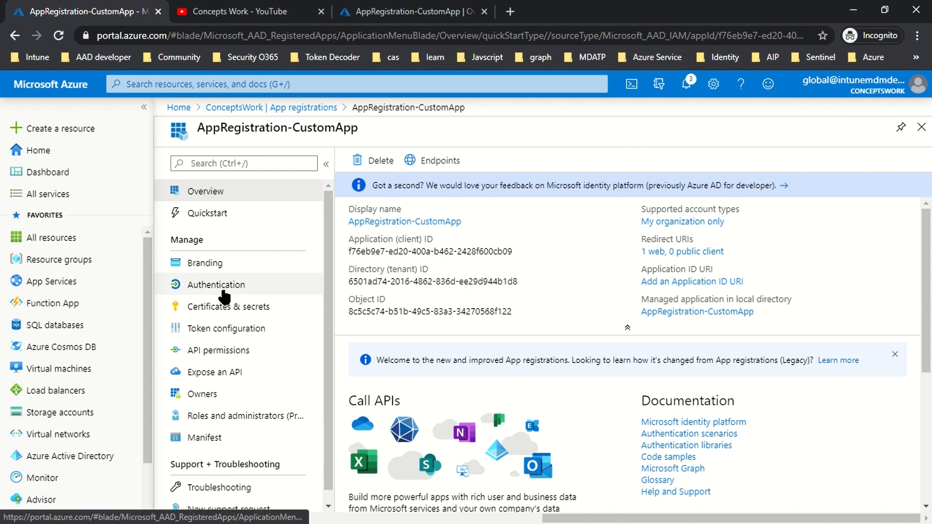
# Review the branding settings of AppRegistration-CustomApp, close them and reopen the registration from the app registrations list
pyautogui.click(206, 274)
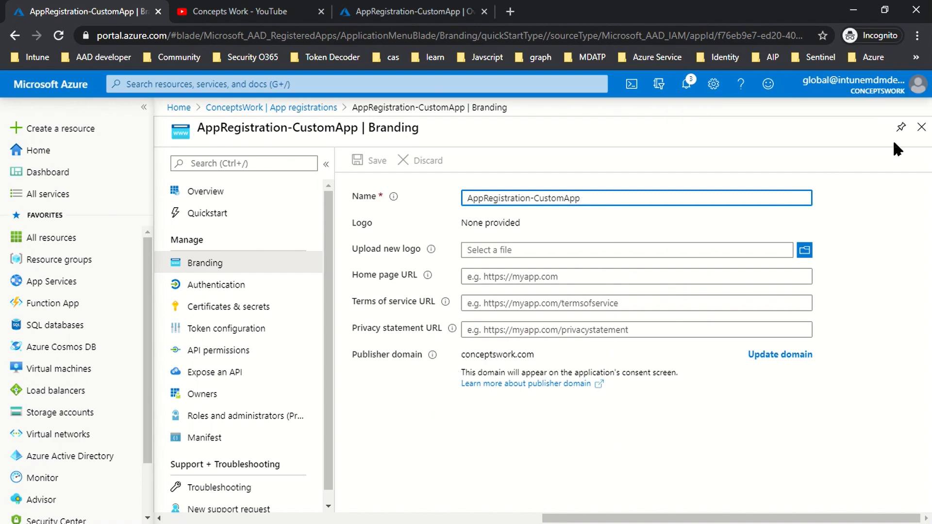
pyautogui.click(921, 126)
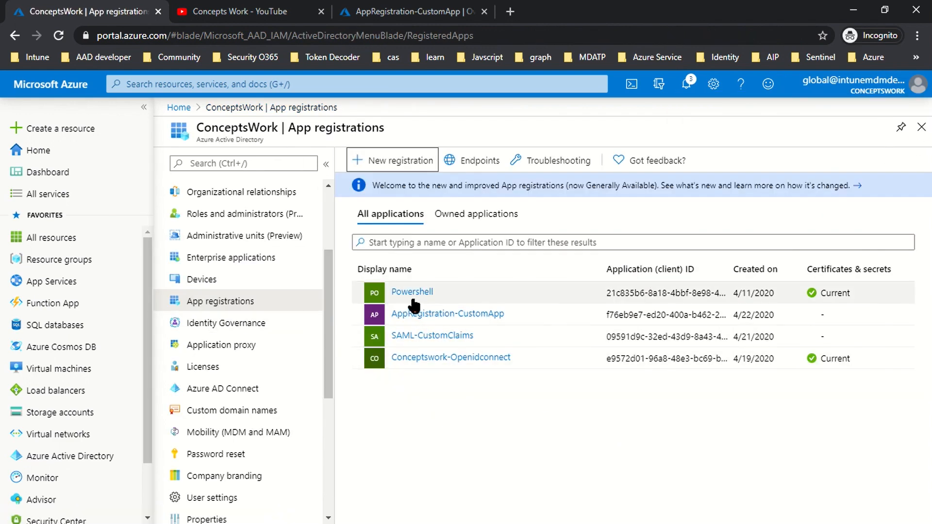
pyautogui.click(446, 314)
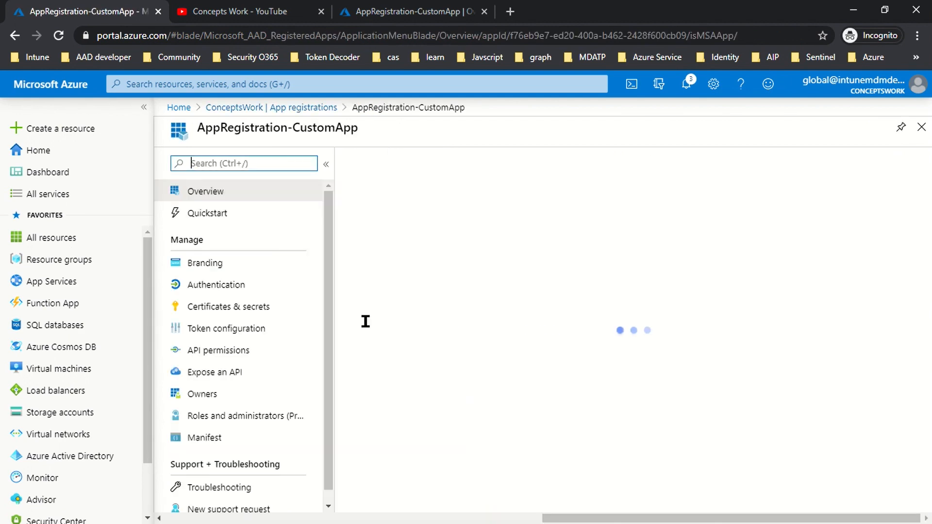
# Look through the platforms that can be added in the registration's authentication settings, and close the selection without adding one
pyautogui.click(209, 286)
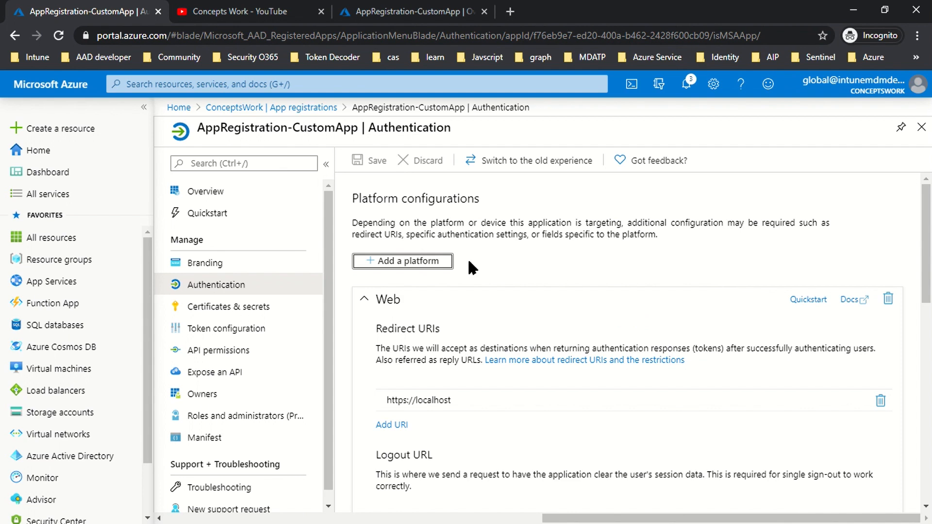
pyautogui.click(412, 266)
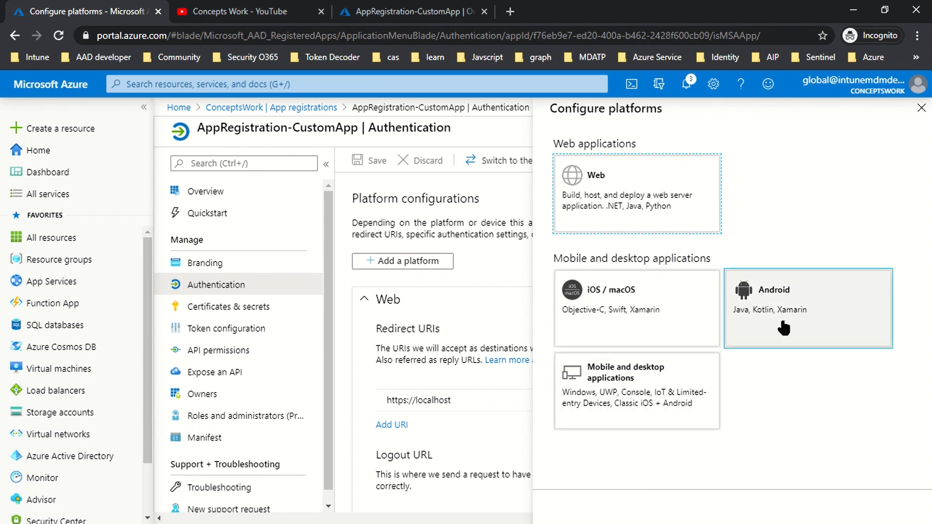
pyautogui.click(921, 108)
# Examine the Web platform's redirect URIs, logout URL and implicit grant token options
pyautogui.scroll(-1, 699, 291)
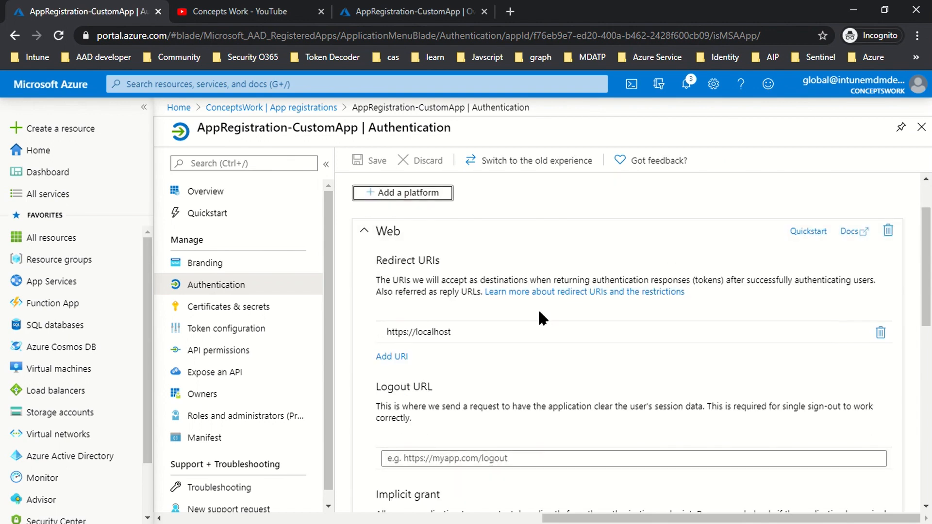
pyautogui.moveTo(377, 260); pyautogui.dragTo(490, 252)
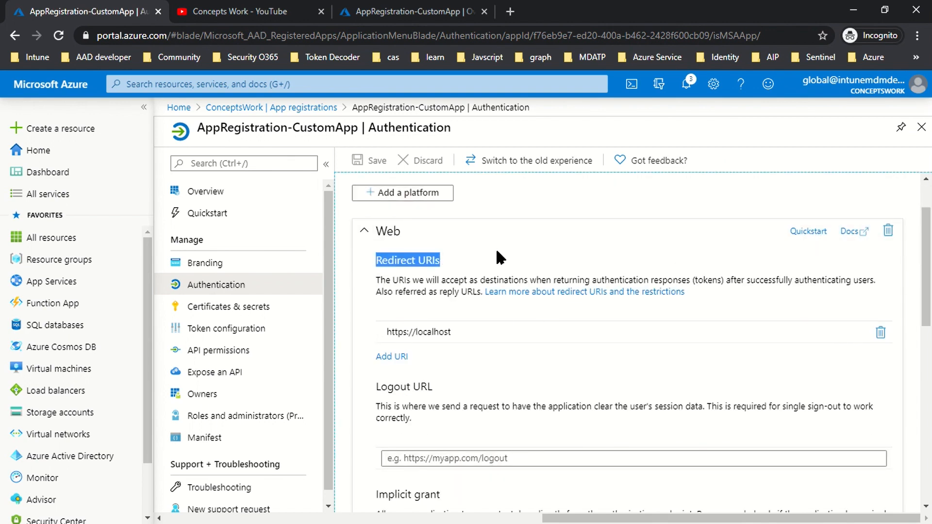
pyautogui.click(496, 248)
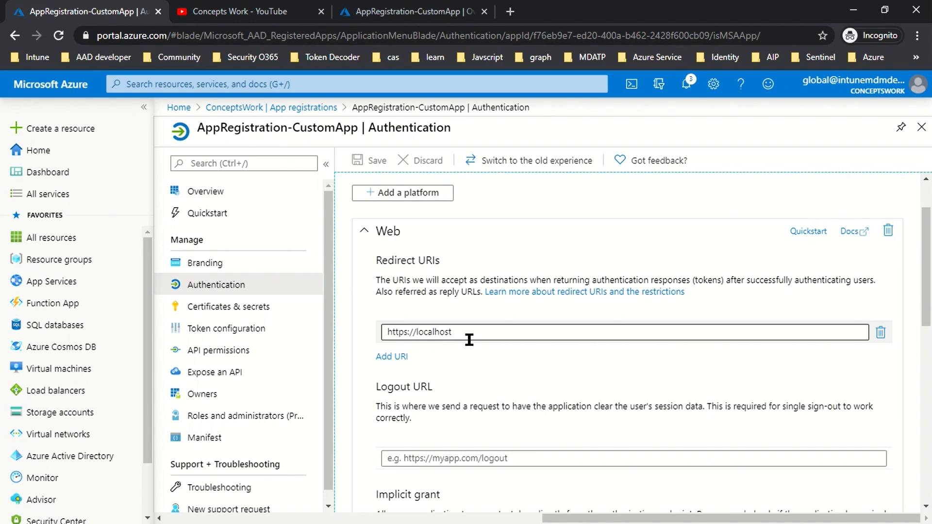
pyautogui.scroll(-3, 469, 340)
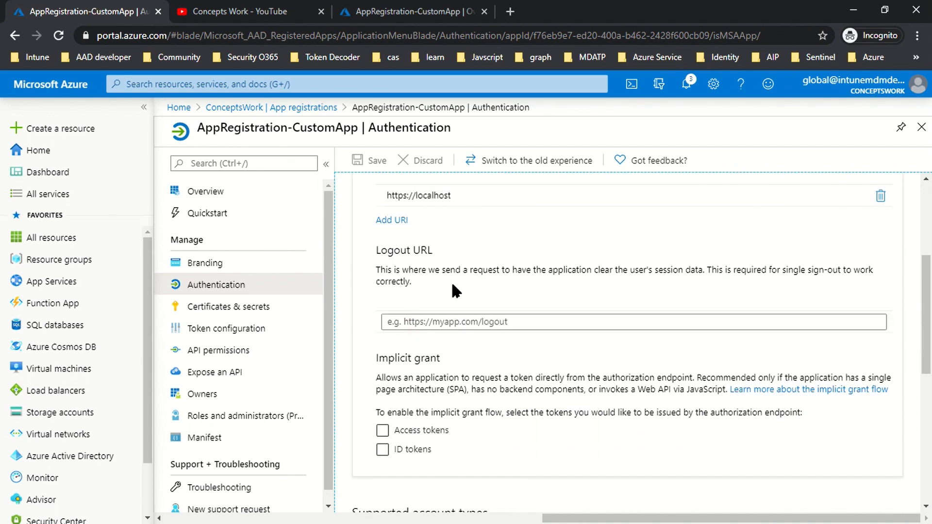
pyautogui.scroll(-2, 530, 304)
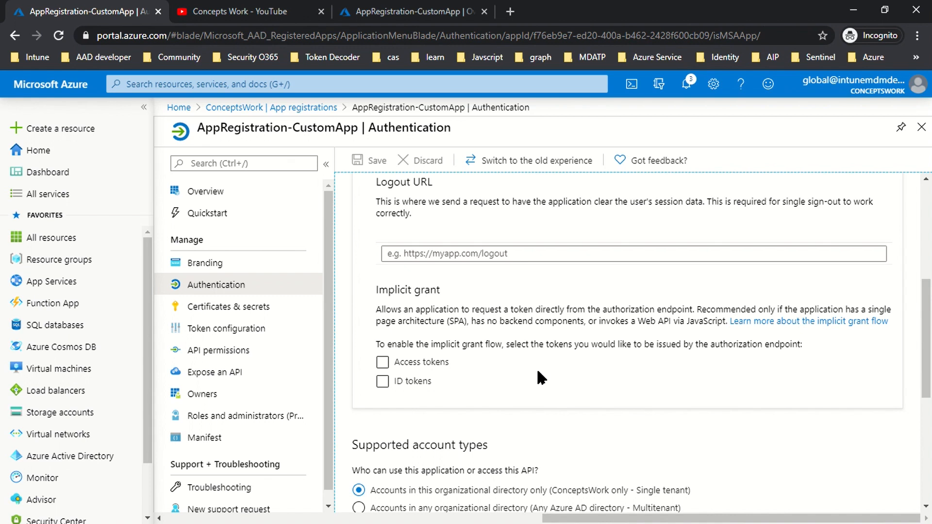
pyautogui.click(408, 382)
# Examine the supported account types and the default client type with its public client flows in the authentication settings
pyautogui.scroll(-5, 545, 345)
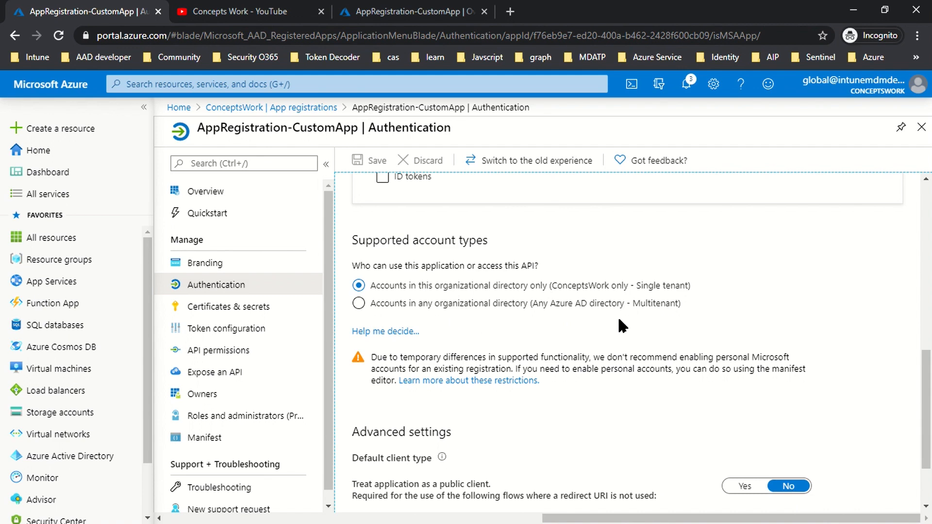
pyautogui.scroll(-2, 618, 319)
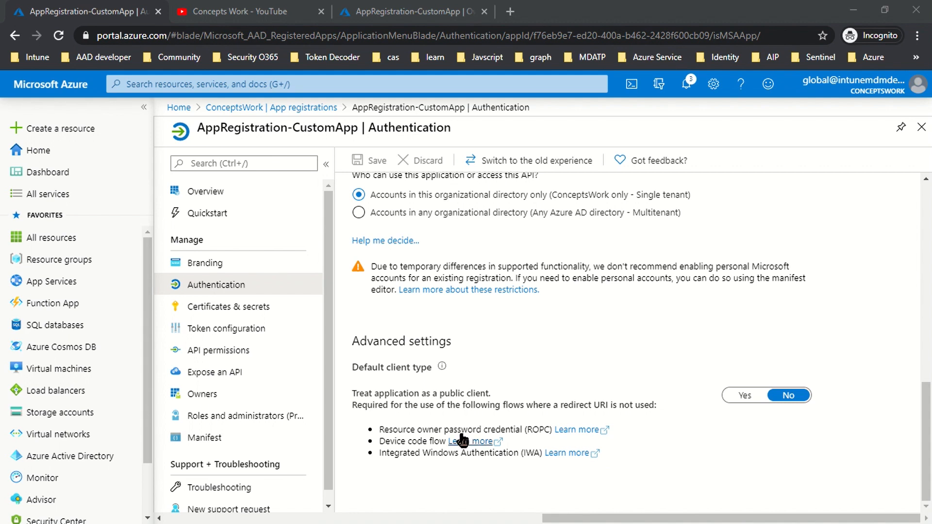
pyautogui.moveTo(393, 430); pyautogui.dragTo(516, 435)
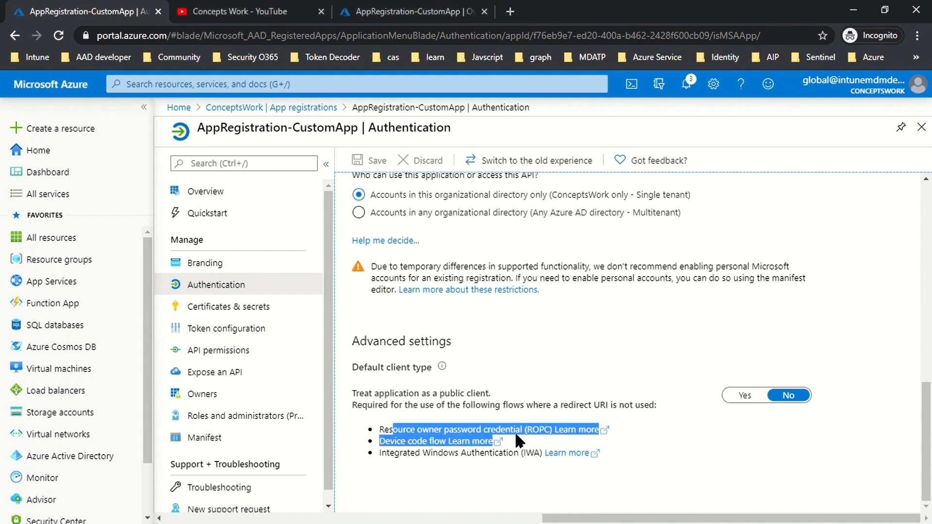
pyautogui.click(587, 336)
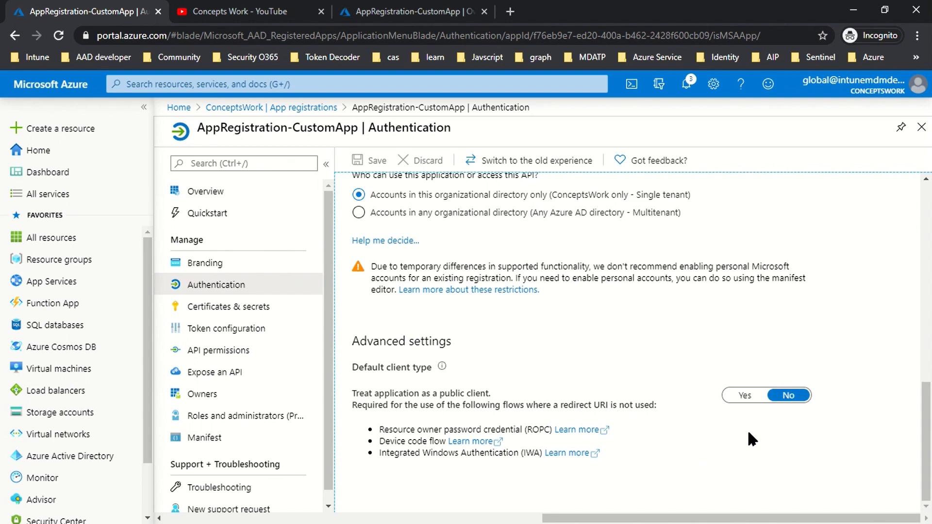
pyautogui.scroll(3, 746, 429)
pyautogui.scroll(-3, 745, 426)
pyautogui.scroll(1, 713, 451)
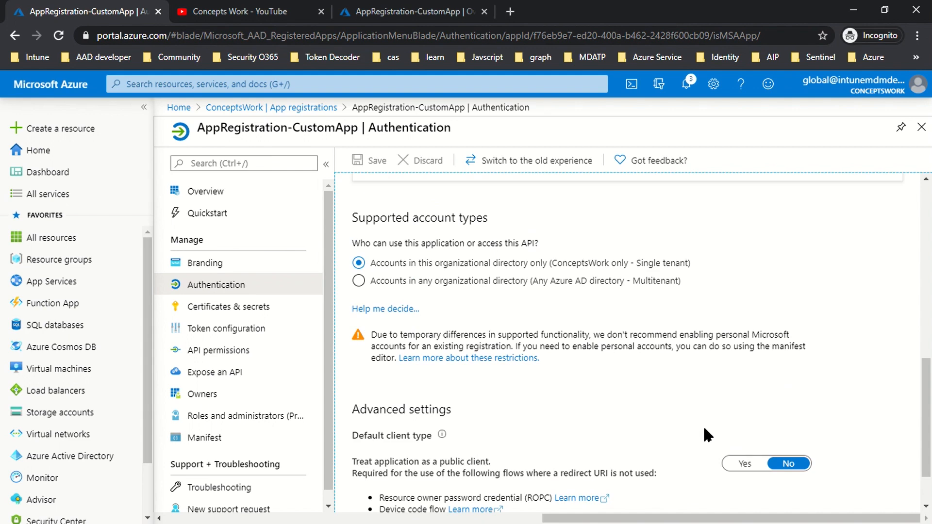
pyautogui.scroll(1, 702, 425)
pyautogui.scroll(4, 728, 393)
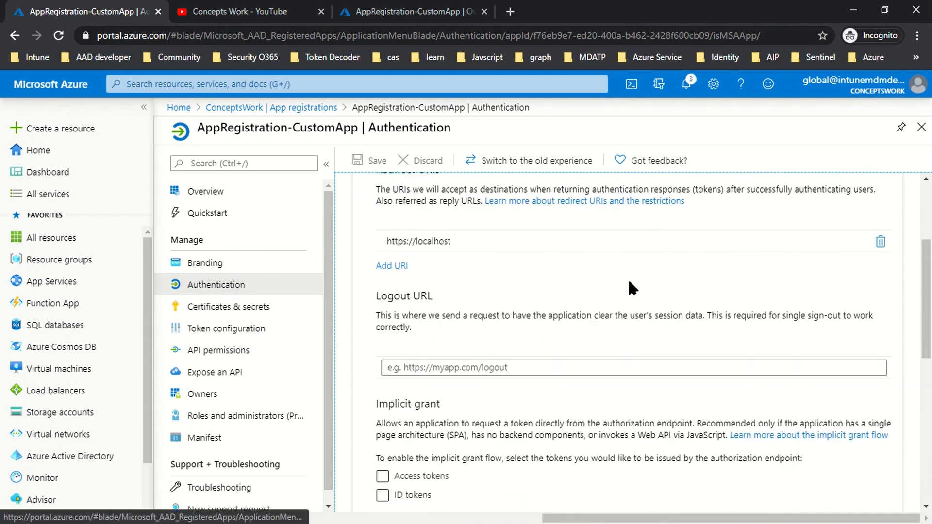
# Look at the certificate upload option in the registration's certificates and secrets settings, and cancel it without uploading a file
pyautogui.click(216, 316)
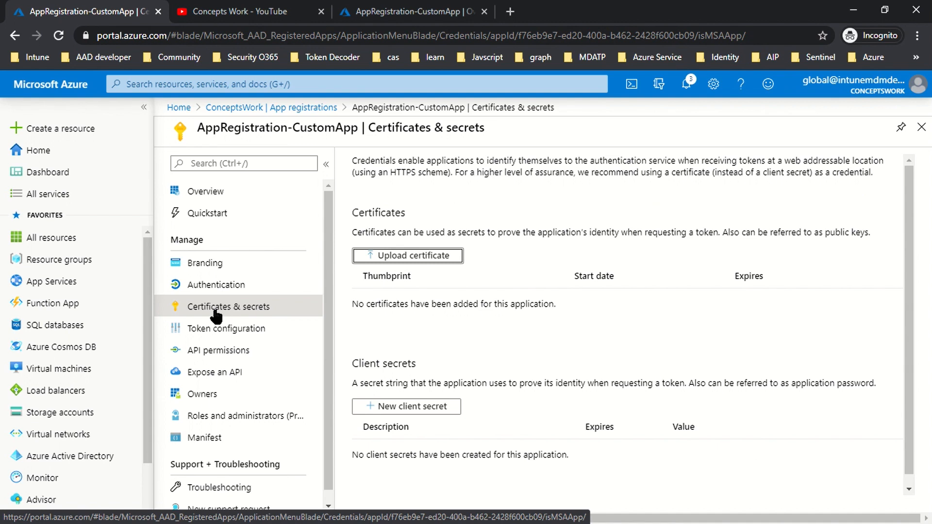
pyautogui.click(397, 256)
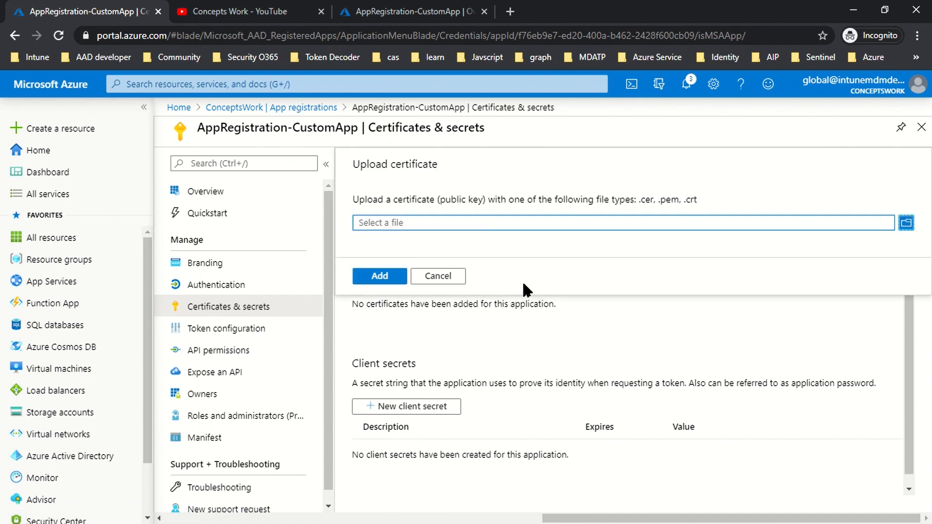
pyautogui.click(448, 278)
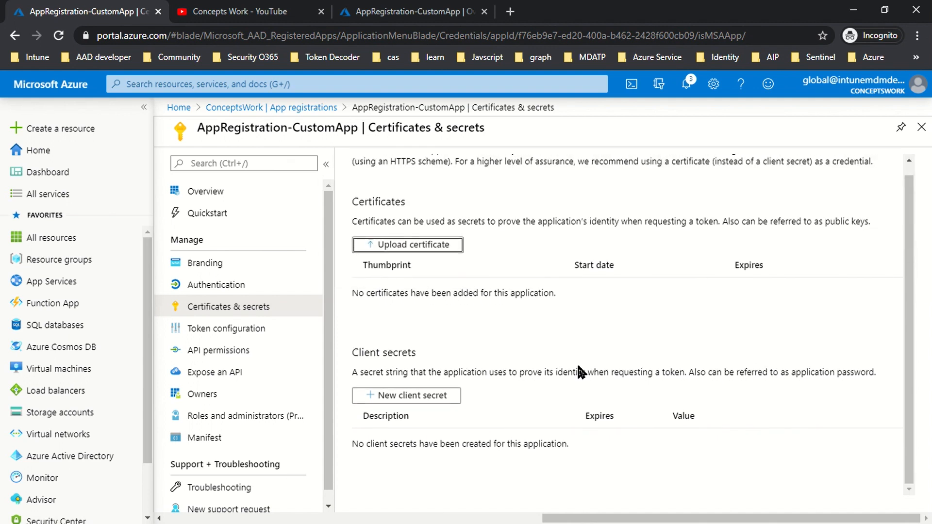
# Add a client secret with the description jh that expires in 1 year, and copy its value
pyautogui.click(402, 396)
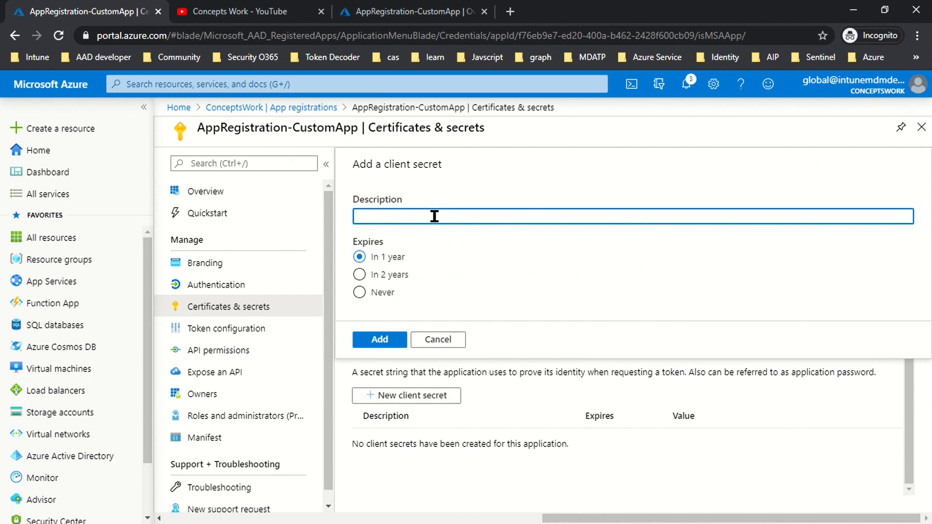
pyautogui.write('2Y')
pyautogui.click(371, 339)
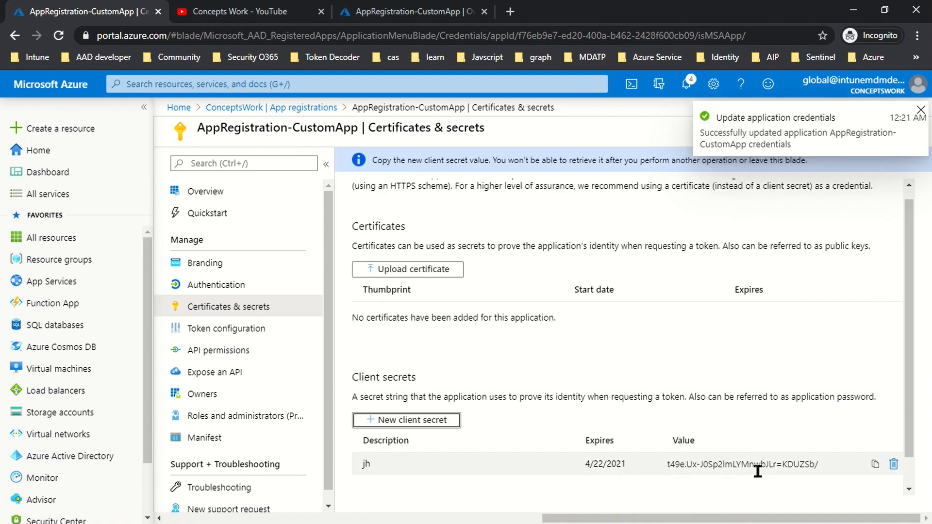
pyautogui.click(874, 465)
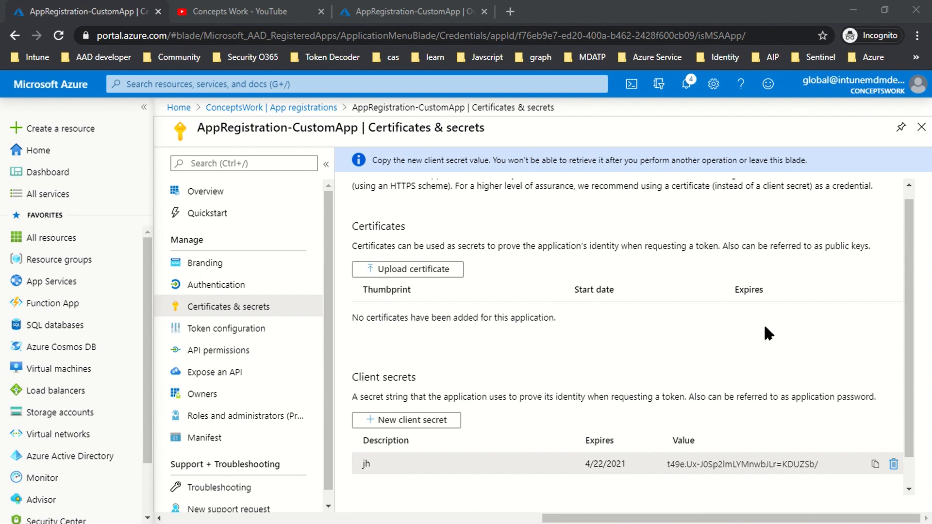
# Examine the optional claims available for the Access token type in the token configuration, and cancel without adding one
pyautogui.click(214, 331)
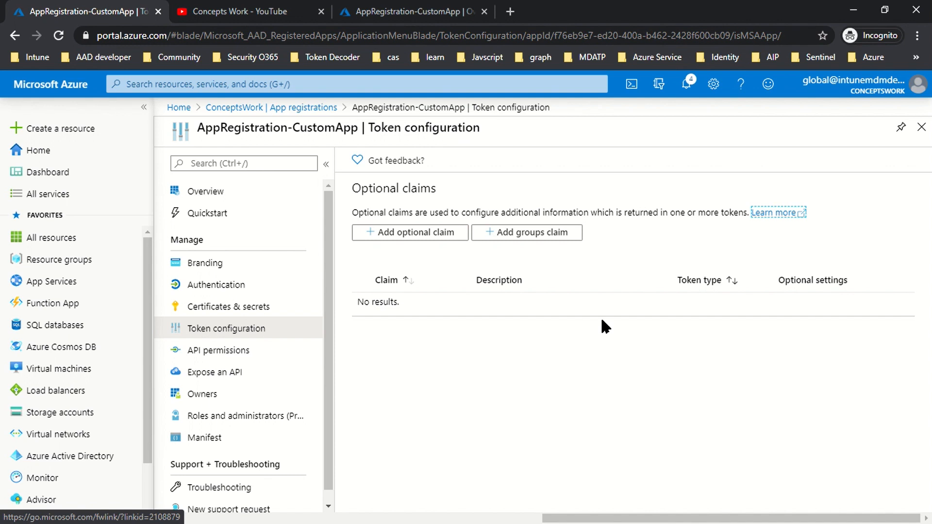
pyautogui.click(391, 245)
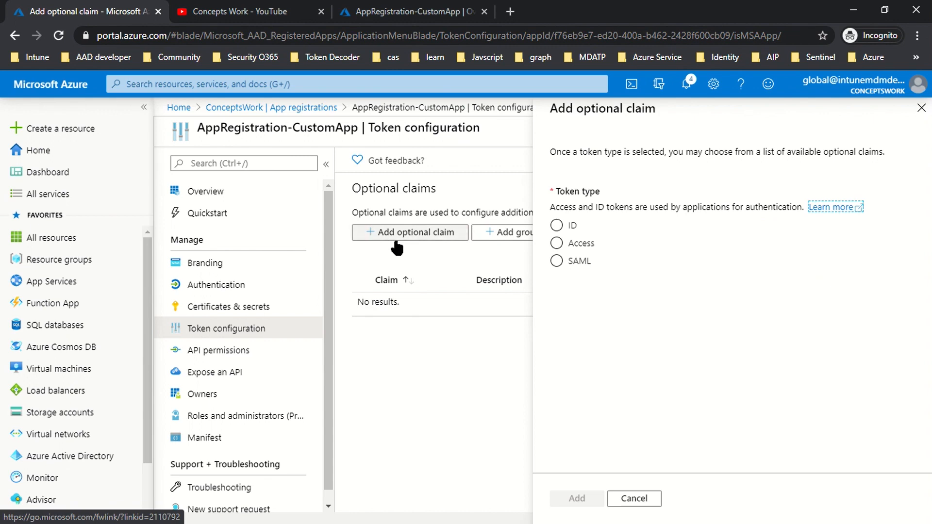
pyautogui.click(557, 243)
pyautogui.scroll(-9, 709, 371)
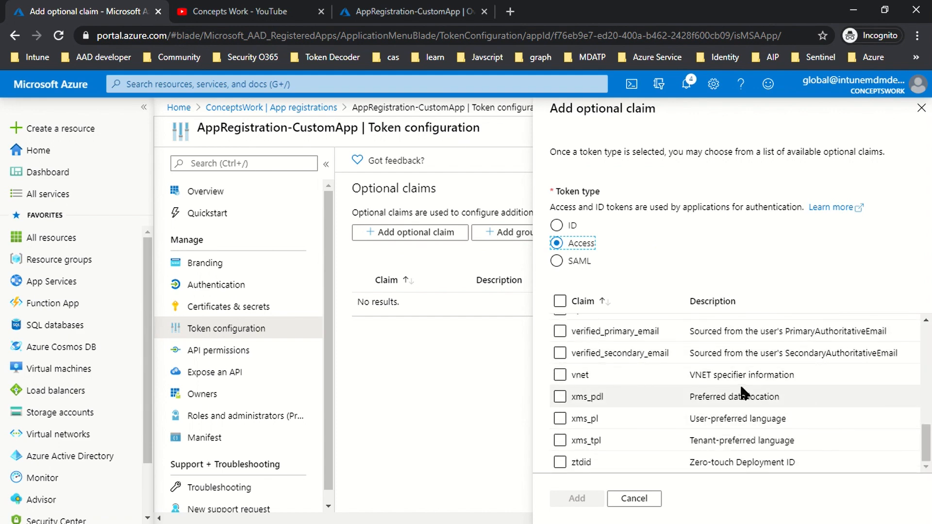
pyautogui.scroll(5, 682, 403)
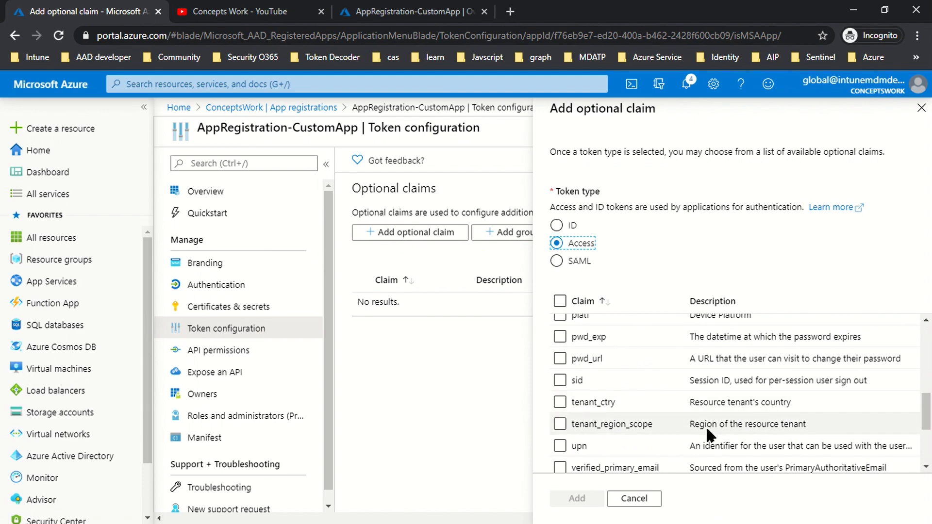
pyautogui.scroll(1, 706, 426)
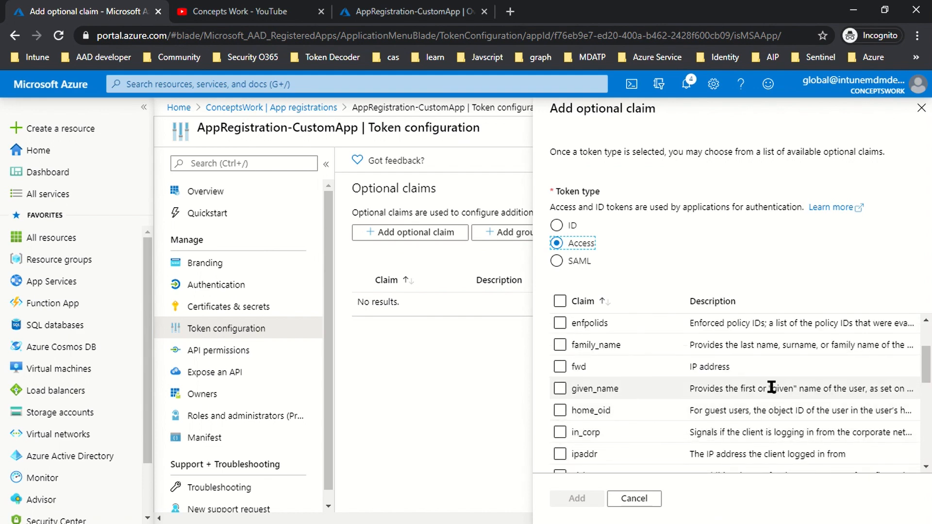
pyautogui.scroll(3, 772, 390)
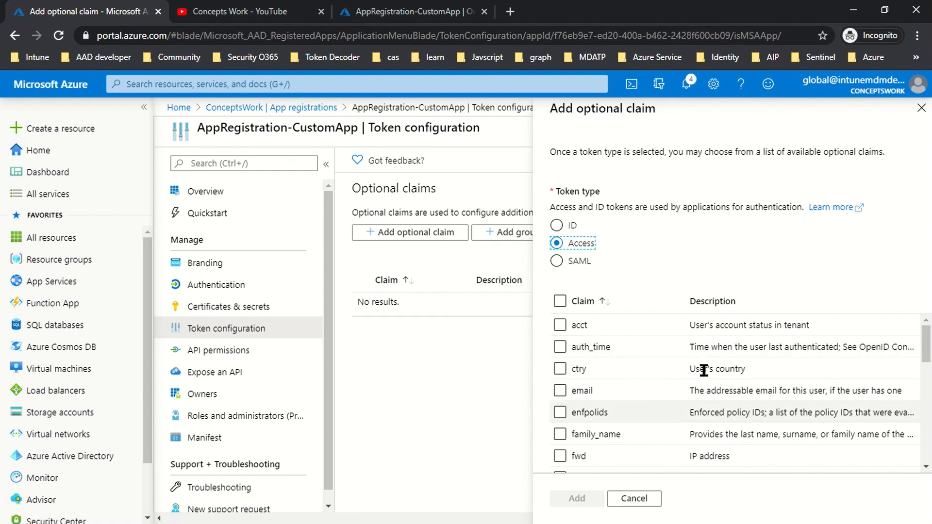
pyautogui.scroll(-2, 719, 377)
pyautogui.scroll(-3, 720, 383)
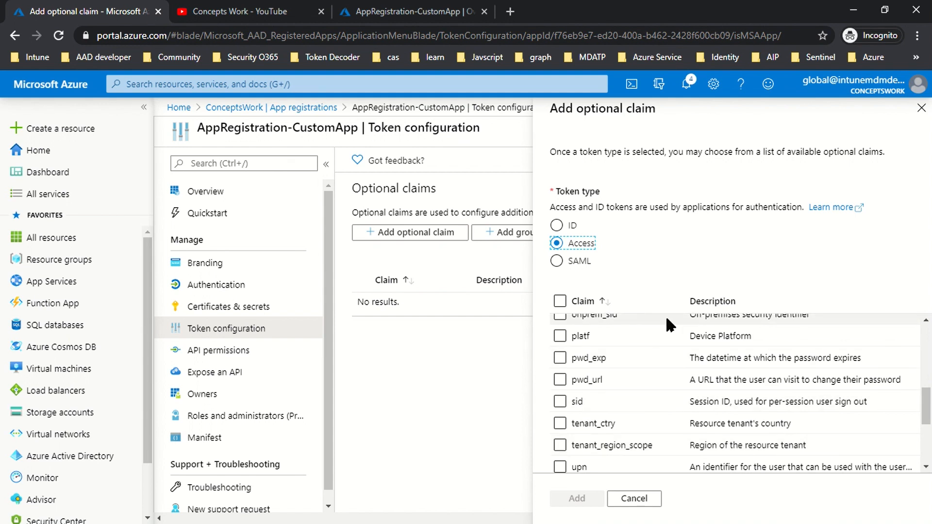
pyautogui.click(631, 499)
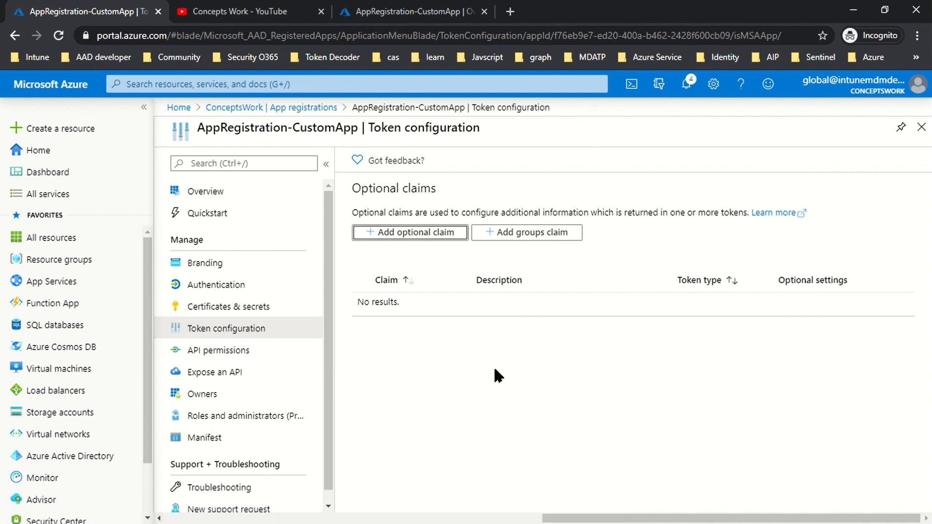
# Look at the group types that a groups claim can include in tokens, and cancel without adding the claim
pyautogui.click(519, 245)
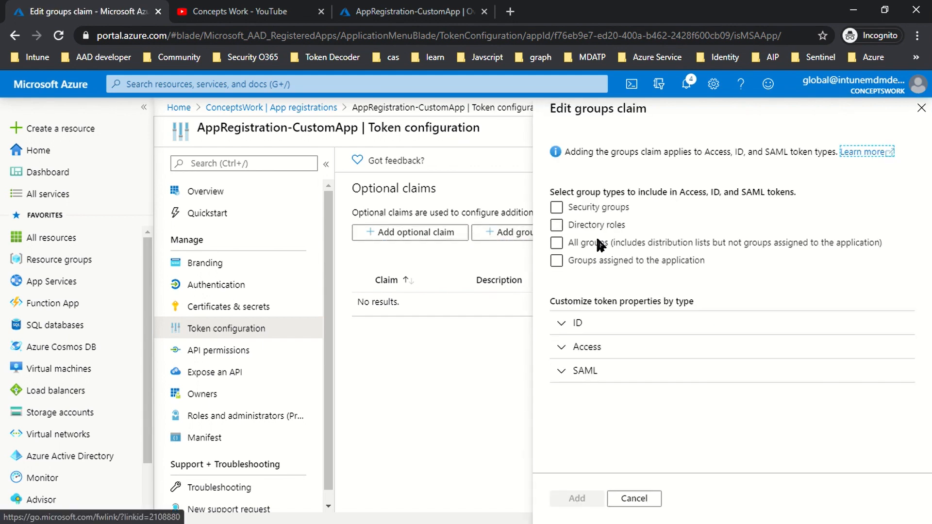
pyautogui.click(634, 227)
pyautogui.click(650, 500)
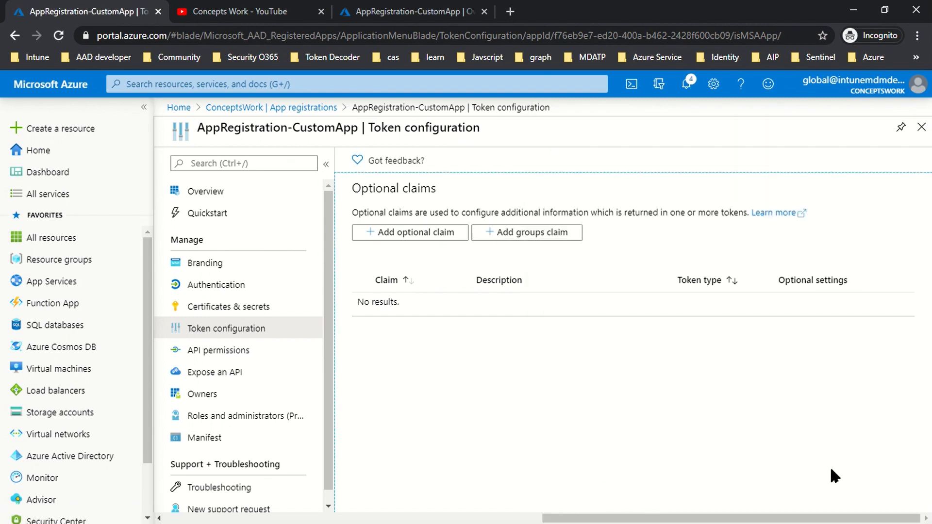
# Look through the delegated Microsoft Graph permissions that can be requested in the registration's API permissions
pyautogui.click(220, 359)
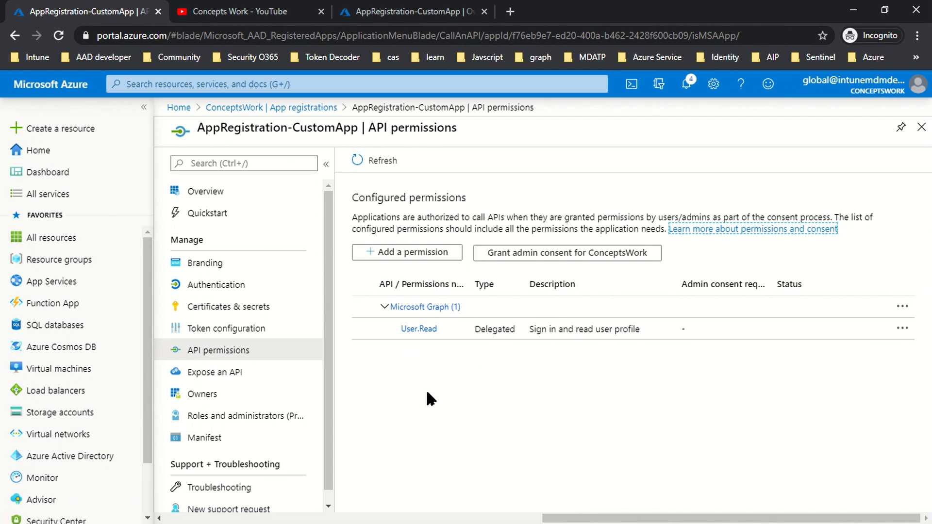
pyautogui.click(405, 253)
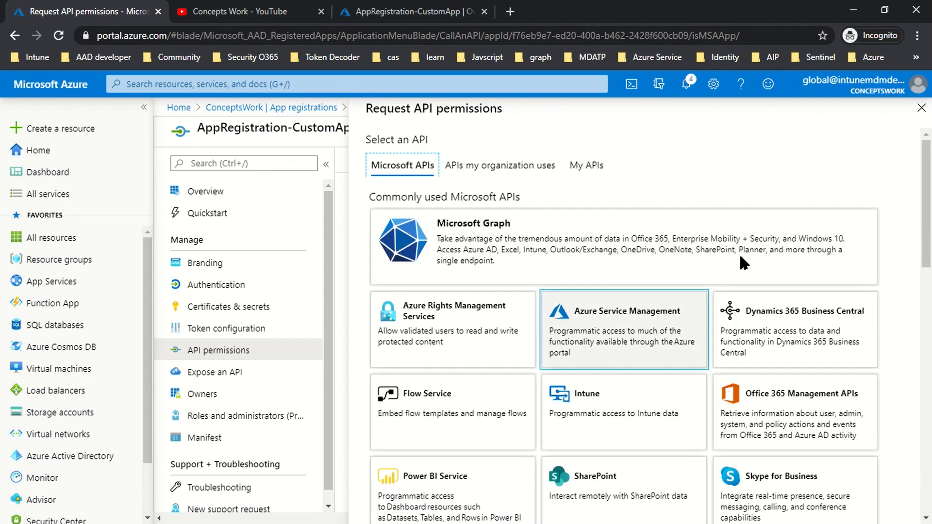
pyautogui.click(541, 238)
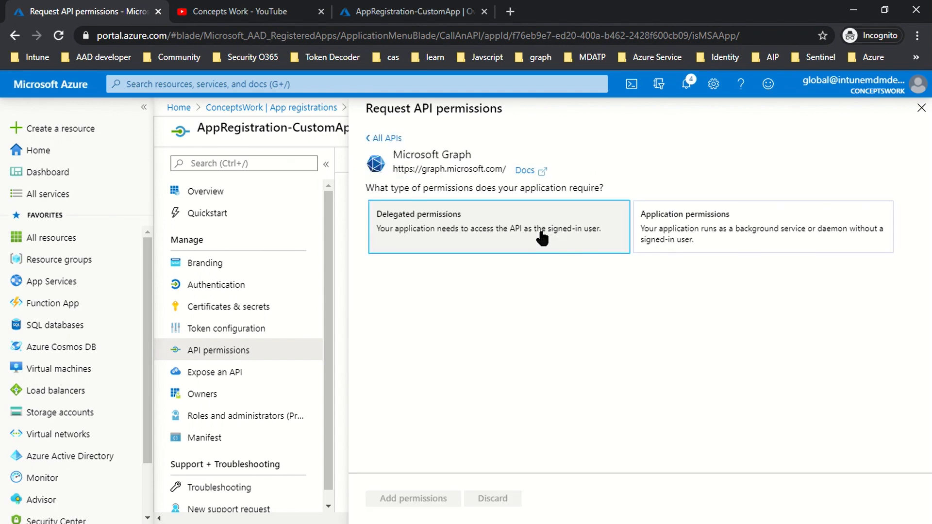
pyautogui.click(541, 238)
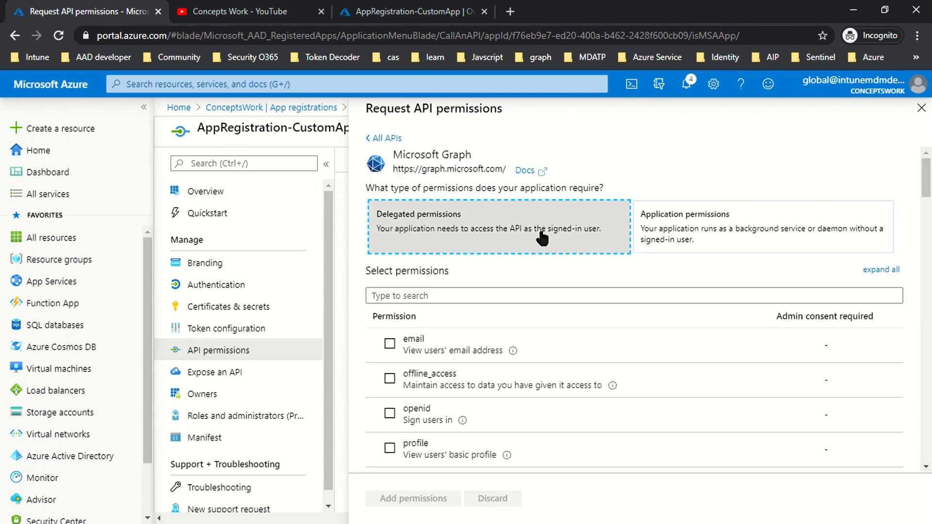
pyautogui.scroll(-5, 532, 260)
pyautogui.scroll(5, 547, 339)
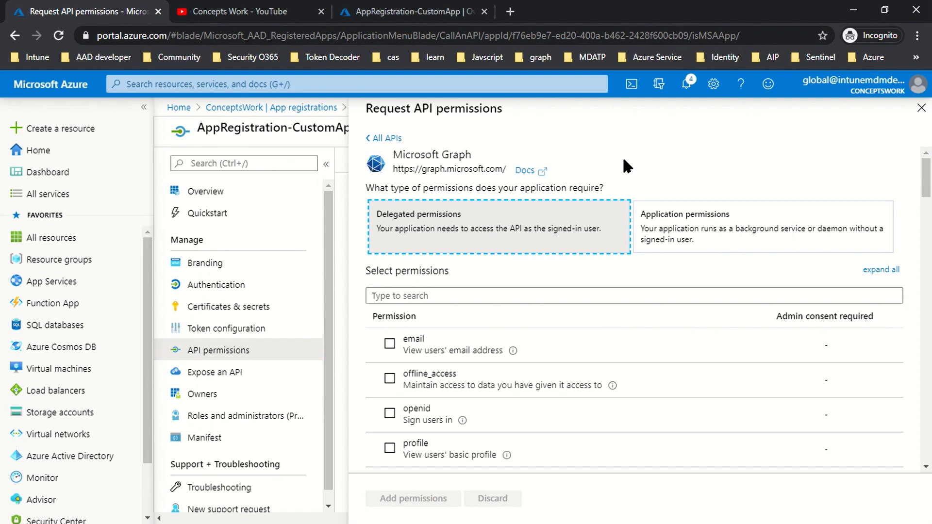
# Add the User.Read.All application permission of Microsoft Graph to the registration
pyautogui.click(714, 241)
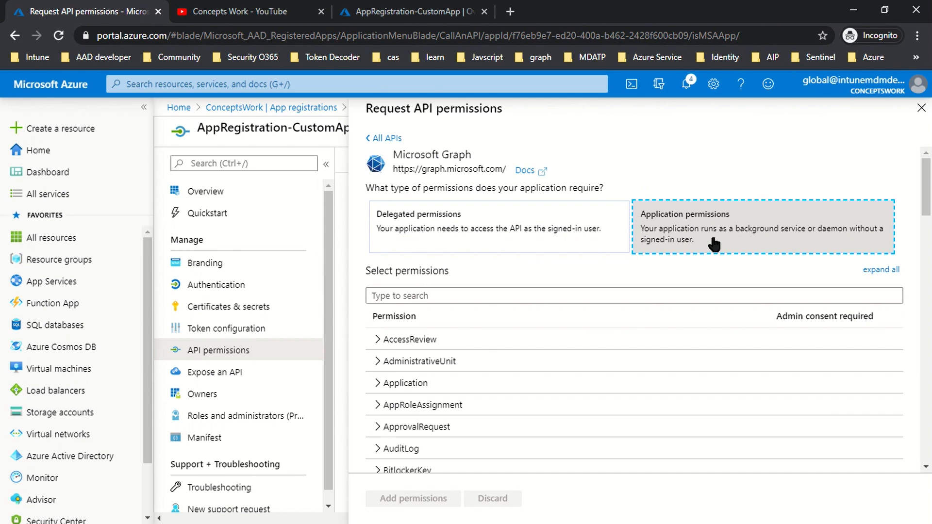
pyautogui.scroll(-15, 610, 350)
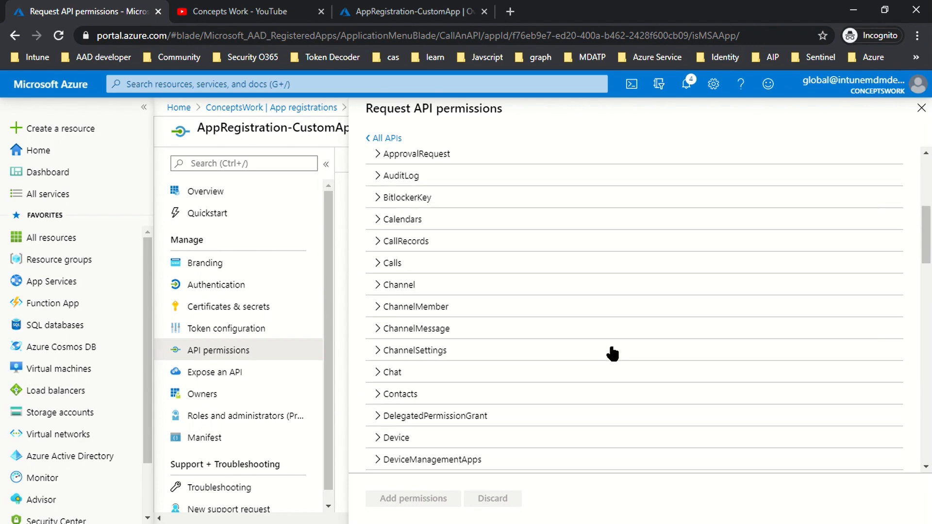
pyautogui.scroll(-10, 674, 330)
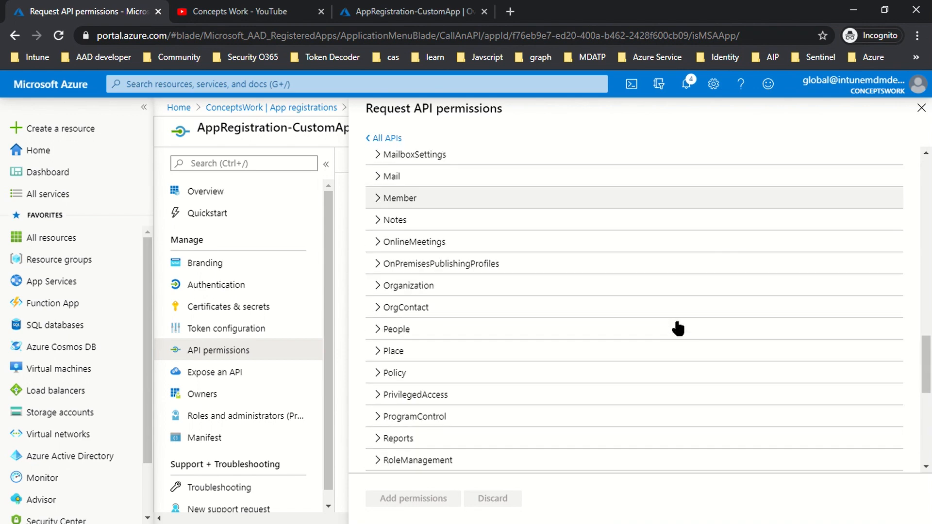
pyautogui.scroll(-4, 678, 329)
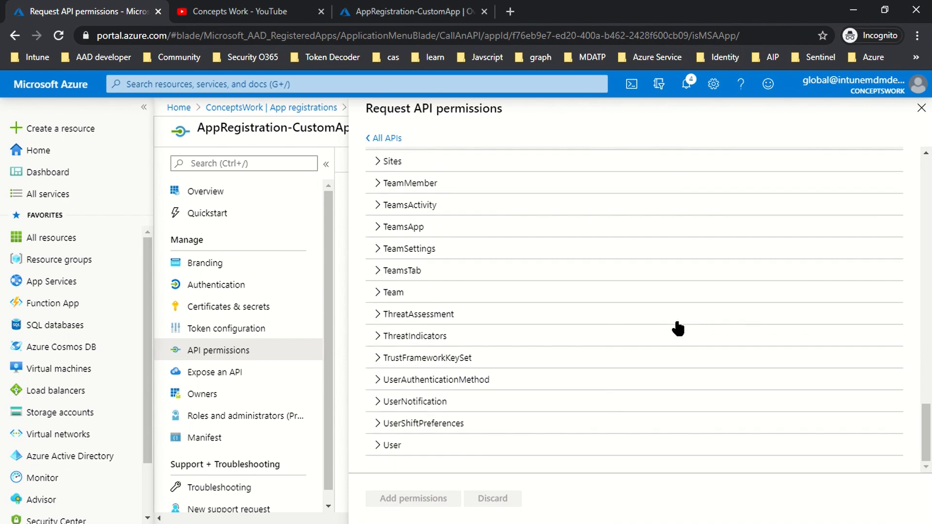
pyautogui.click(384, 449)
pyautogui.scroll(-3, 580, 364)
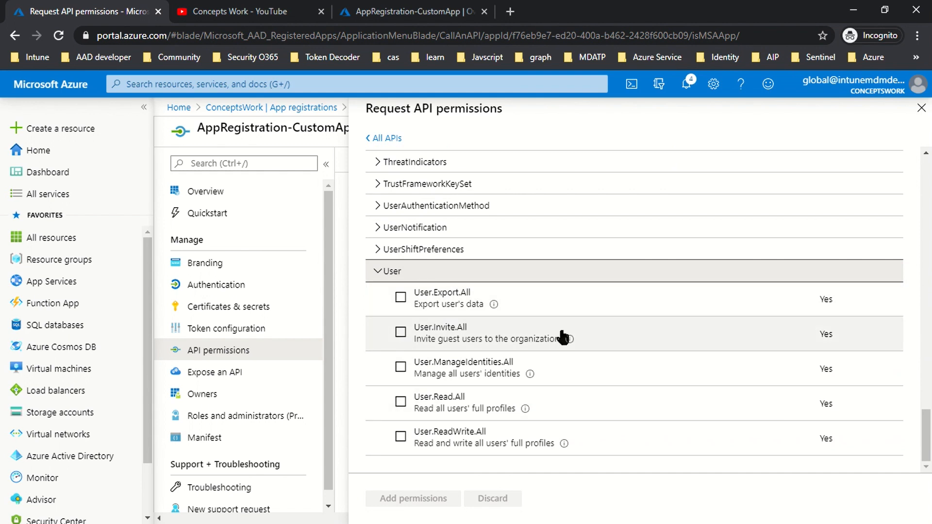
pyautogui.click(401, 402)
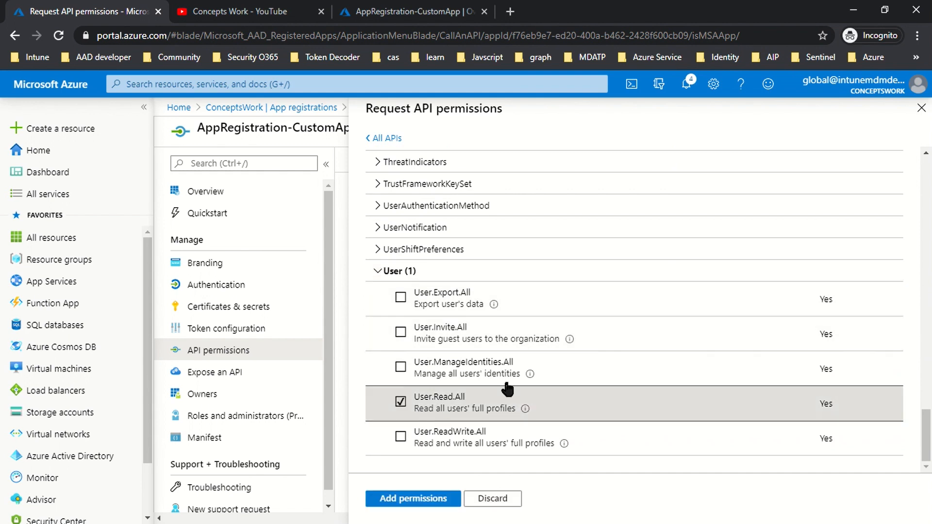
pyautogui.click(395, 498)
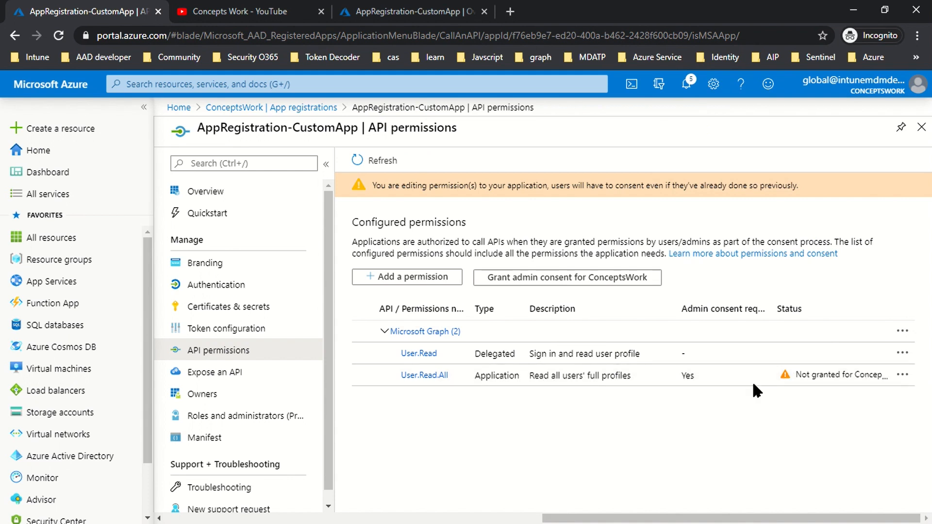
# Grant admin consent for ConceptsWork to the configured Microsoft Graph permissions
pyautogui.click(902, 375)
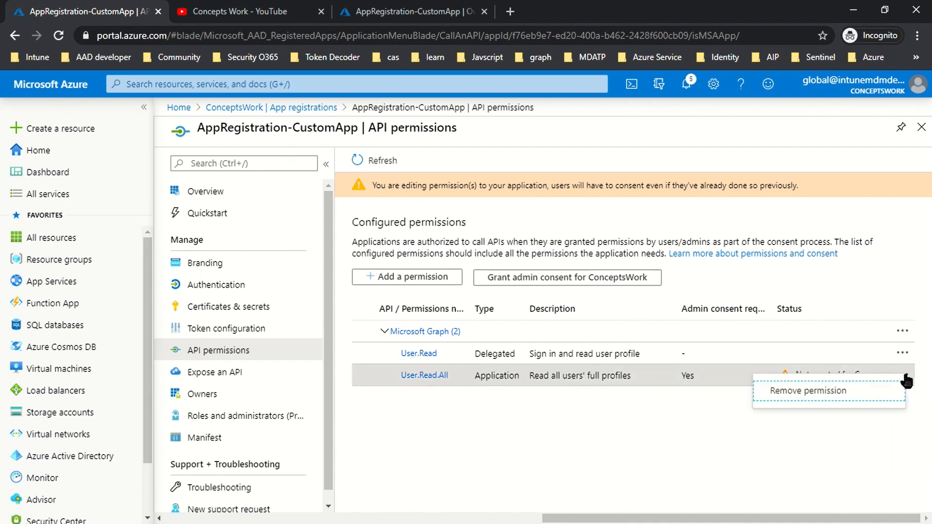
pyautogui.click(663, 432)
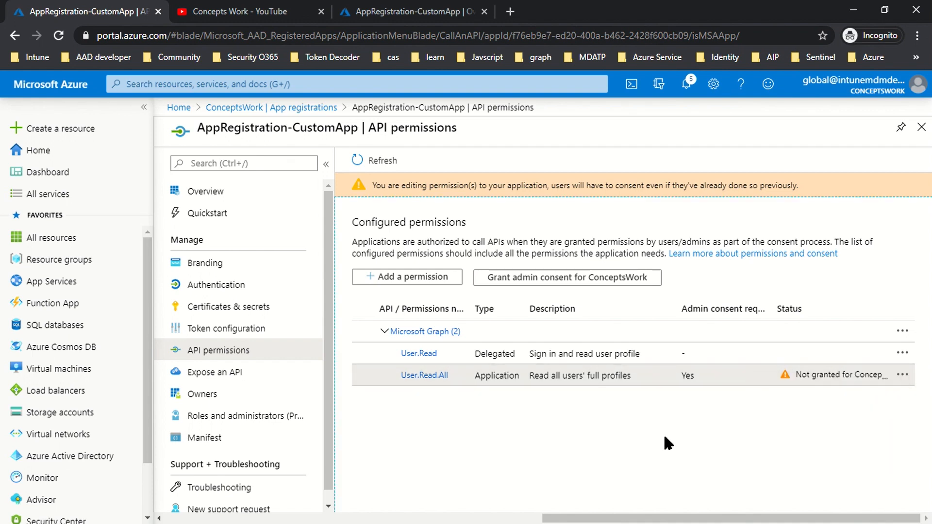
pyautogui.click(543, 281)
pyautogui.click(370, 242)
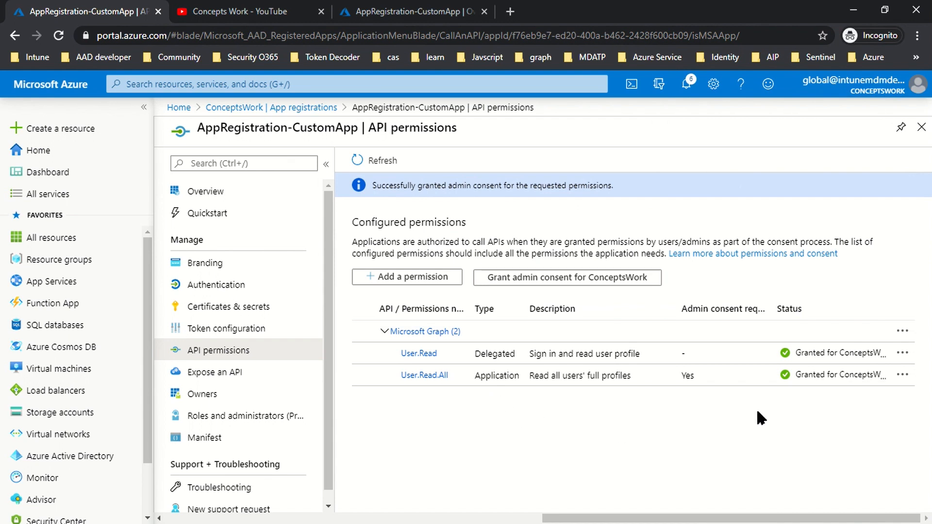
pyautogui.click(486, 426)
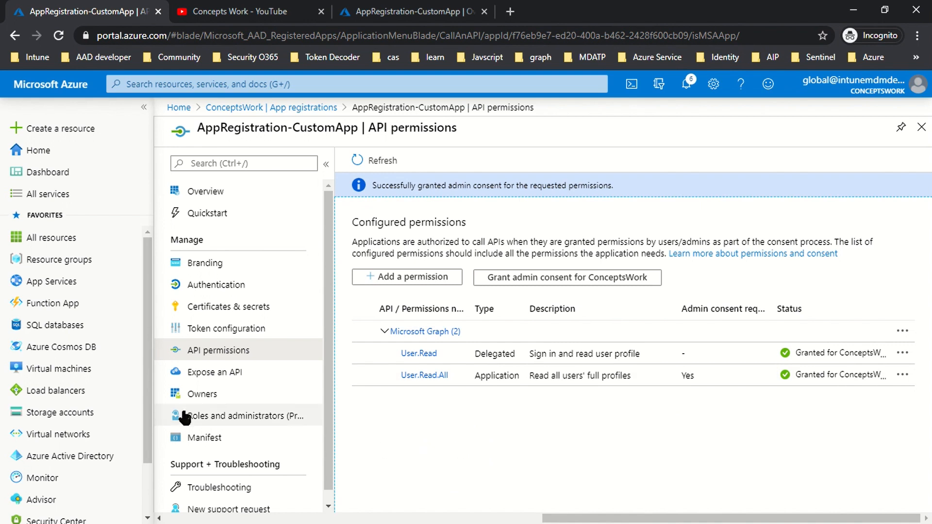
# Start adding a scope under Expose an API and save the suggested Application ID URI
pyautogui.click(215, 376)
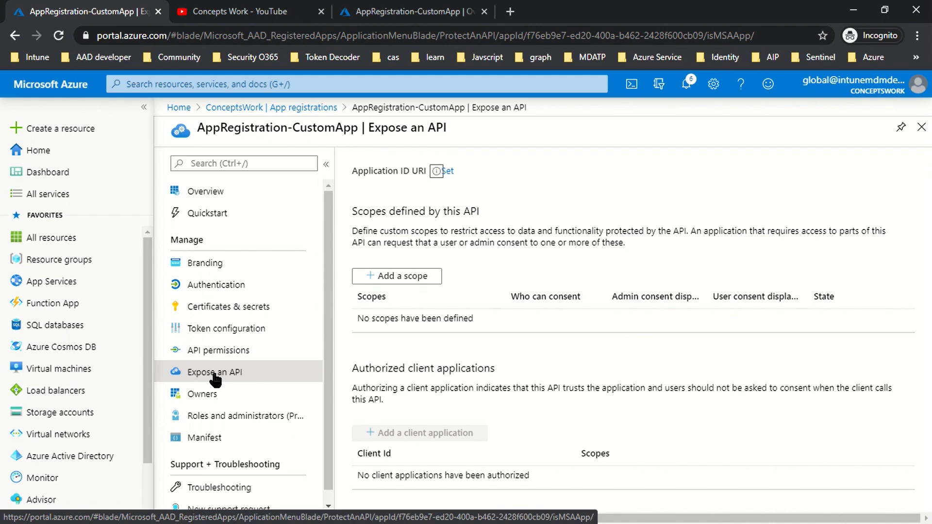
pyautogui.click(386, 276)
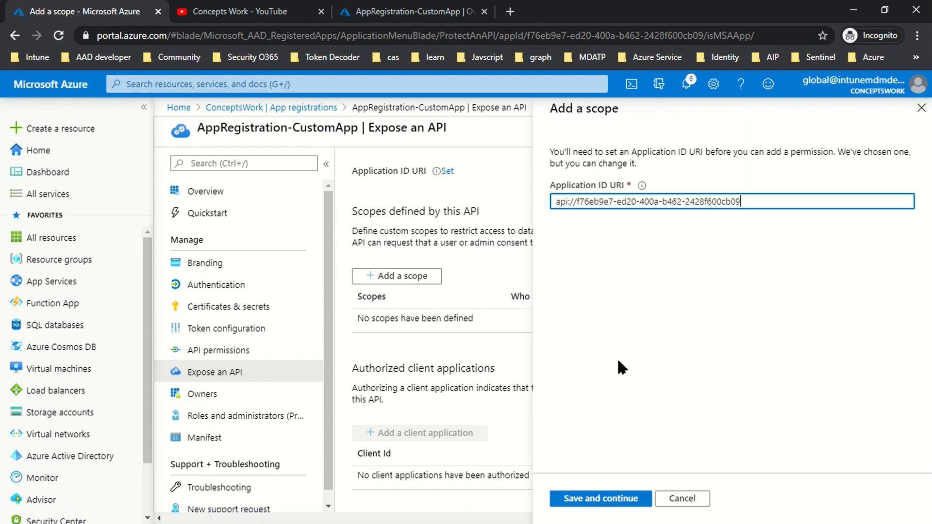
pyautogui.click(602, 501)
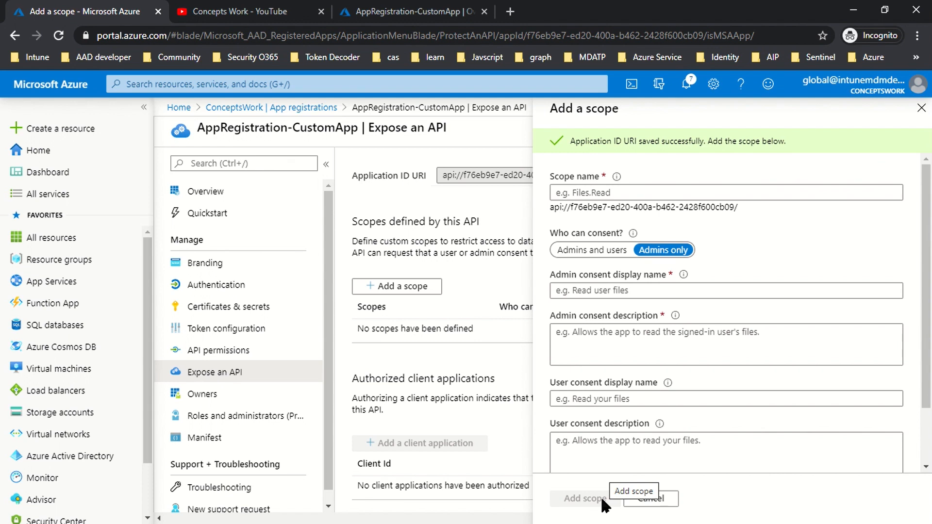
pyautogui.scroll(-2, 772, 330)
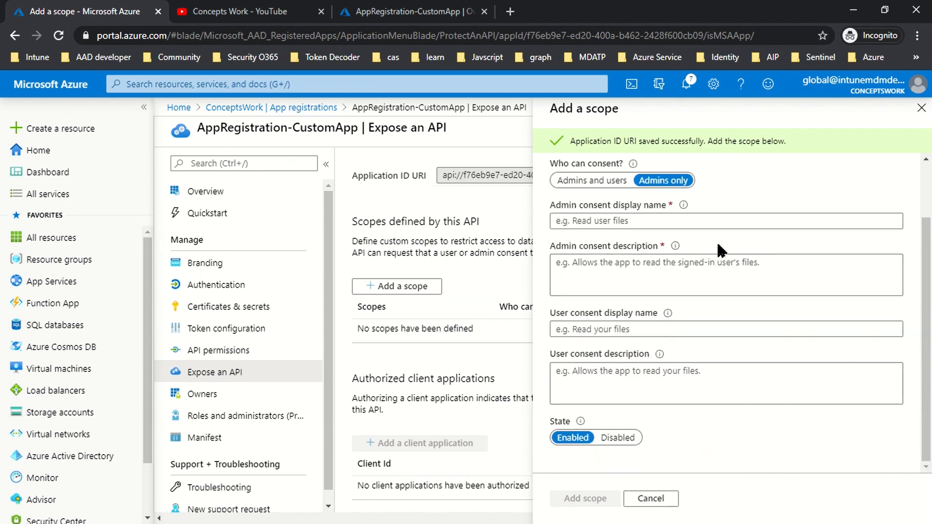
pyautogui.click(636, 221)
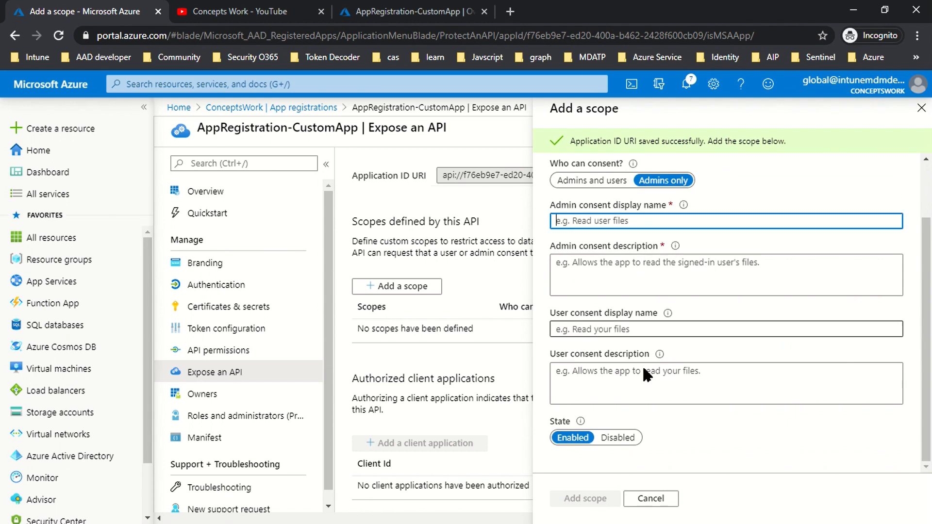
pyautogui.click(660, 505)
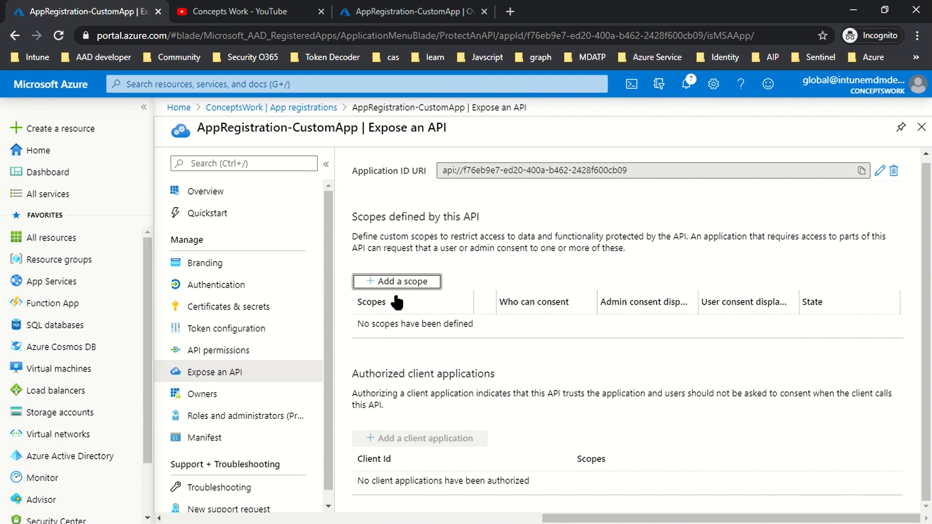
# Start a new admins-only scope named test with admin consent display name sdlkj and admin consent description sdvklj
pyautogui.click(376, 284)
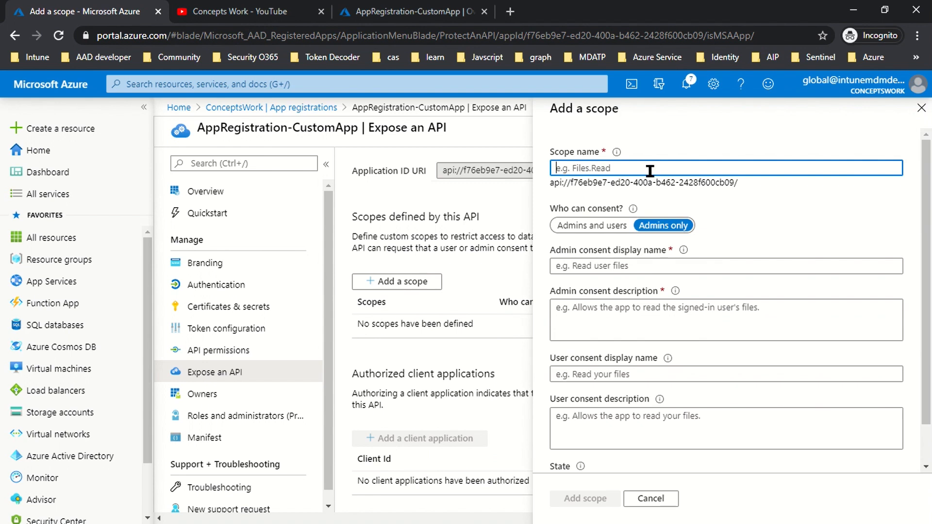
pyautogui.write('test')
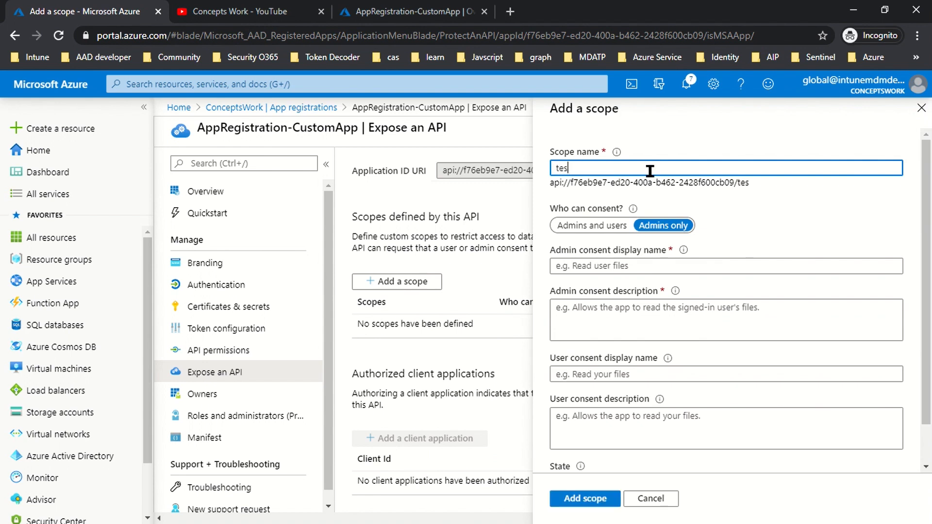
pyautogui.press('Tab')
pyautogui.write('sdlkj')
pyautogui.press('Tab')
pyautogui.write('sdvklj')
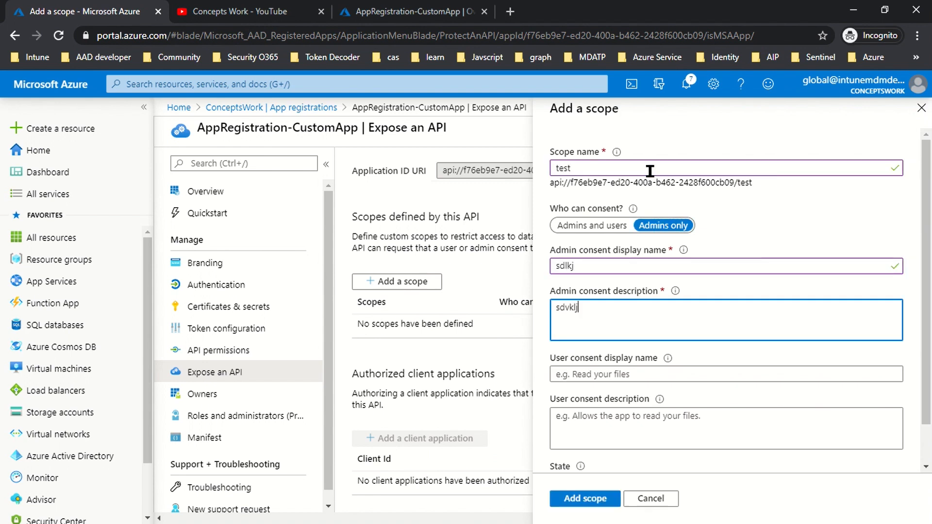
# Give the scope the user consent display name sdlkj and description dflkj, and add it as enabled
pyautogui.press('Tab')
pyautogui.write('sdlkj')
pyautogui.press('Tab')
pyautogui.write('dflkj')
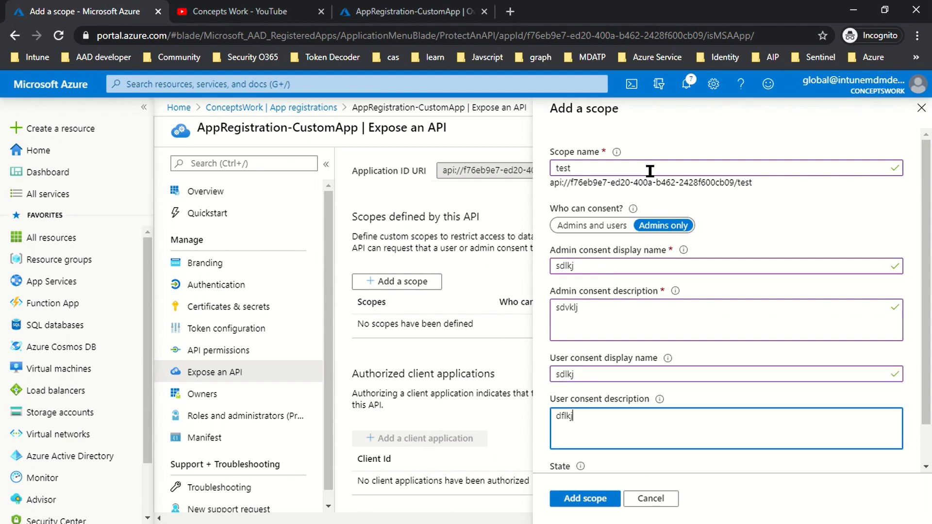
pyautogui.scroll(-1, 649, 318)
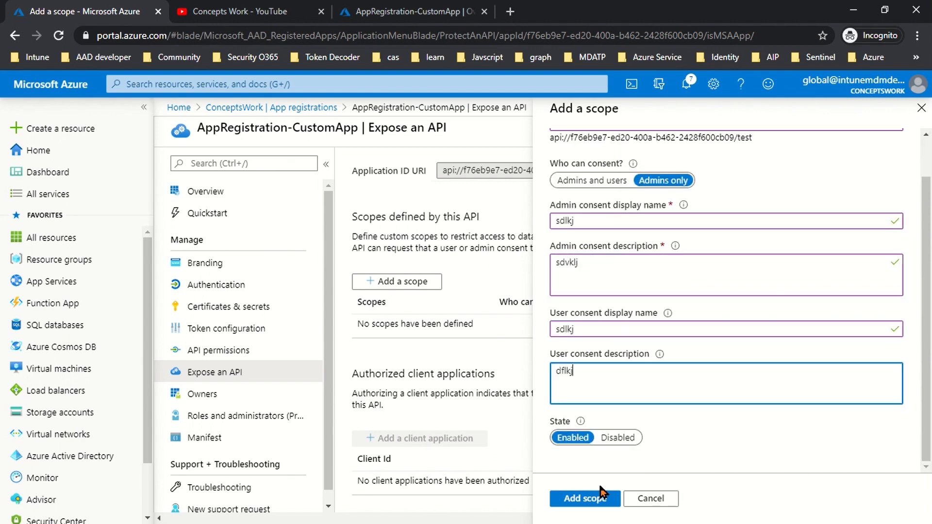
pyautogui.click(581, 503)
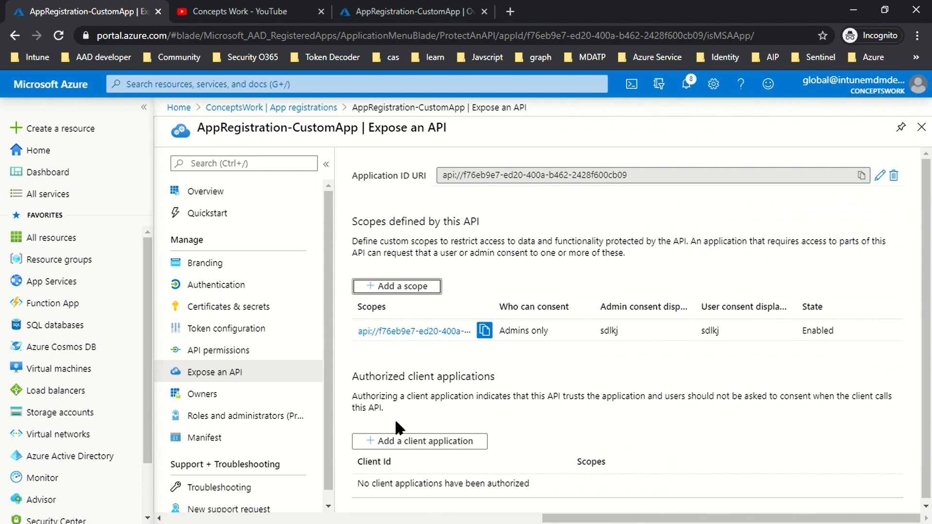
# View the form for authorizing a client application, cancel it, and close the registration
pyautogui.click(375, 440)
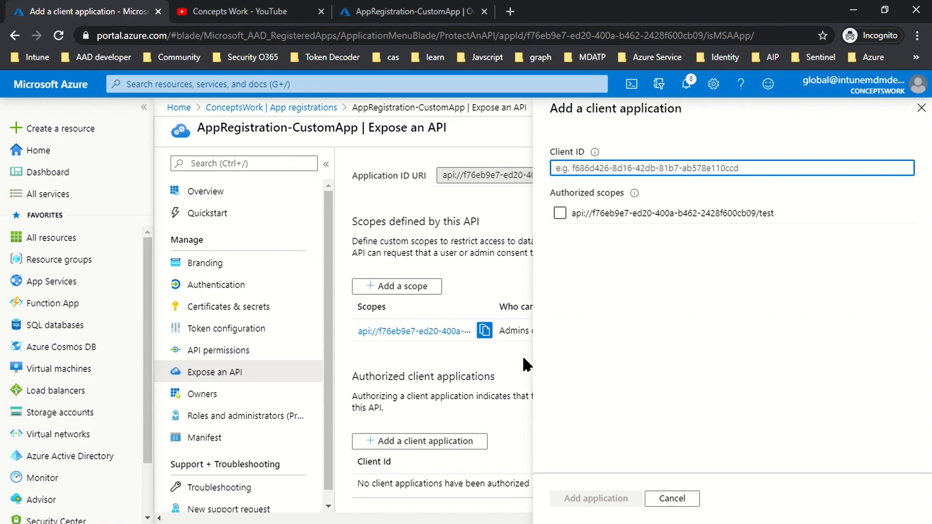
pyautogui.click(668, 497)
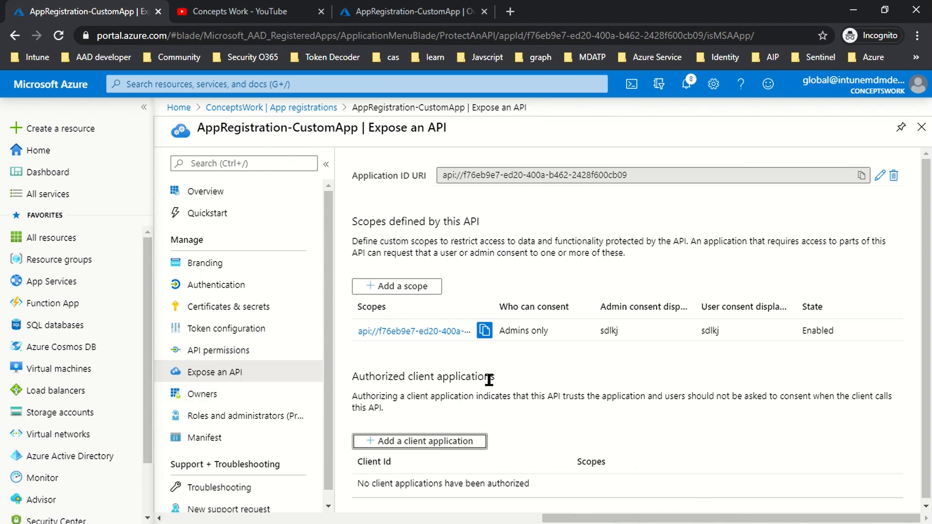
pyautogui.click(920, 129)
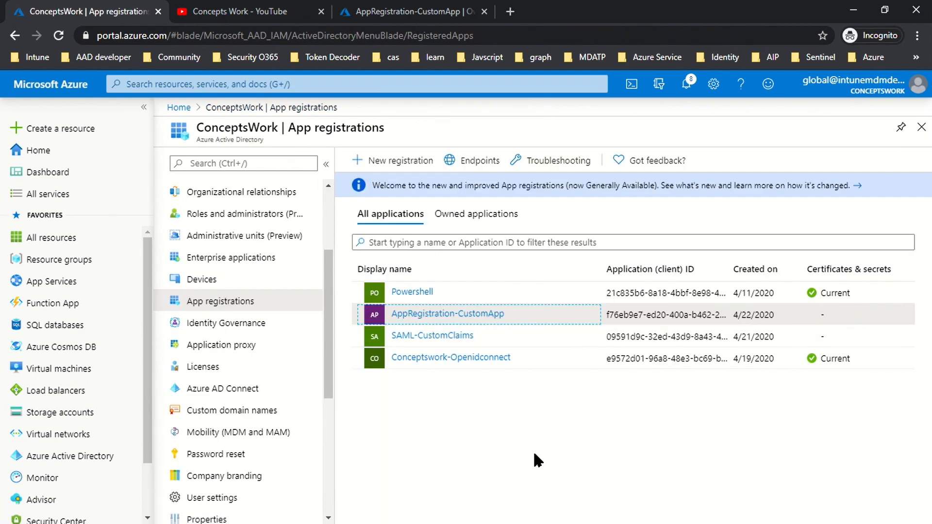
# Reopen the AppRegistration-CustomApp registration and view its owners and its roles and administrators
pyautogui.click(436, 314)
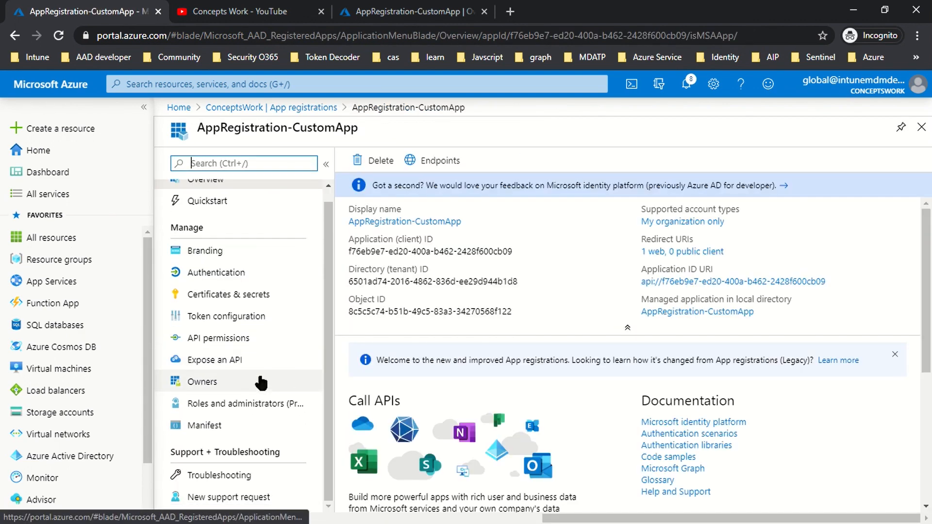
pyautogui.click(228, 383)
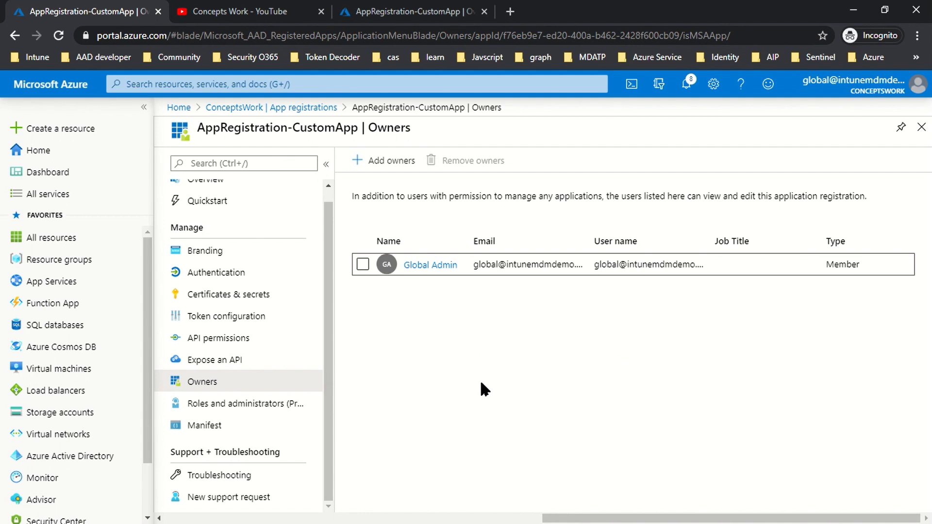
pyautogui.click(243, 408)
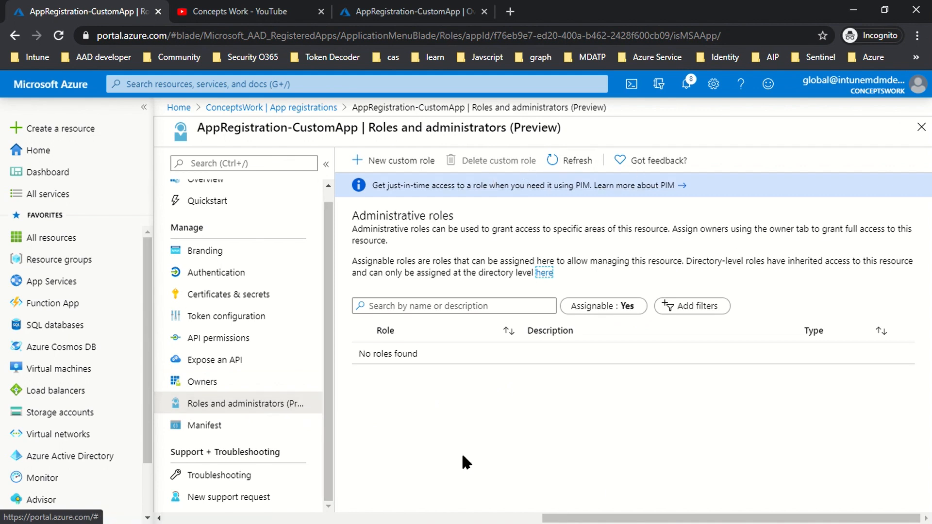
# Look through the permissions offered for a new custom role named klh with description kjh, and close the form without creating the role
pyautogui.click(384, 163)
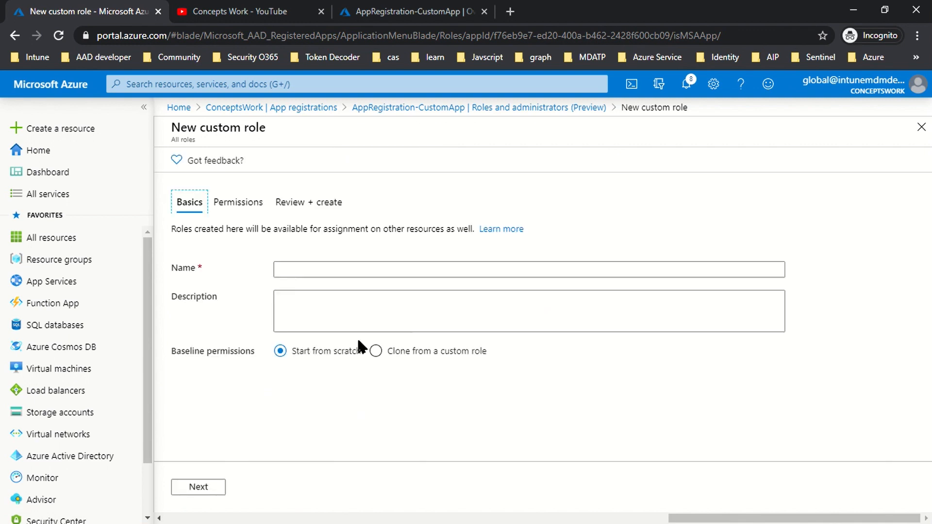
pyautogui.click(312, 271)
pyautogui.write('klh')
pyautogui.click(322, 308)
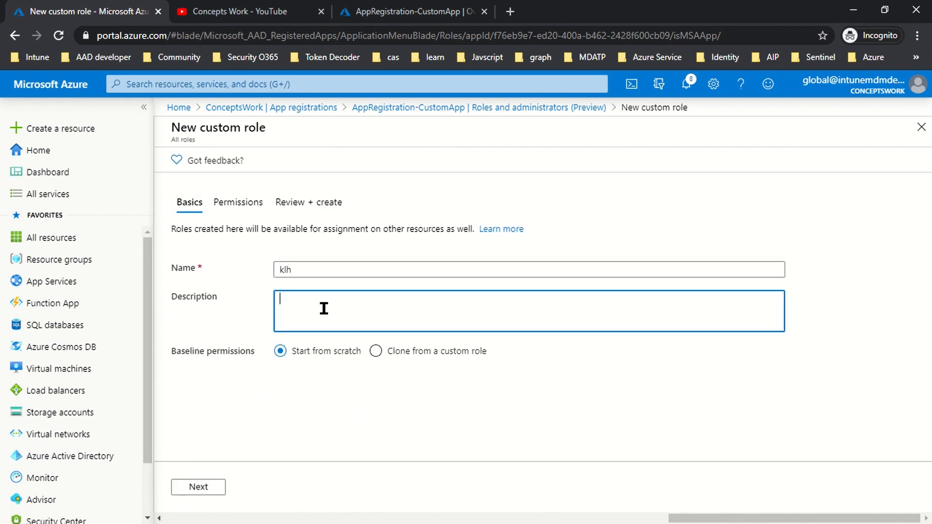
pyautogui.write('kjh')
pyautogui.click(208, 485)
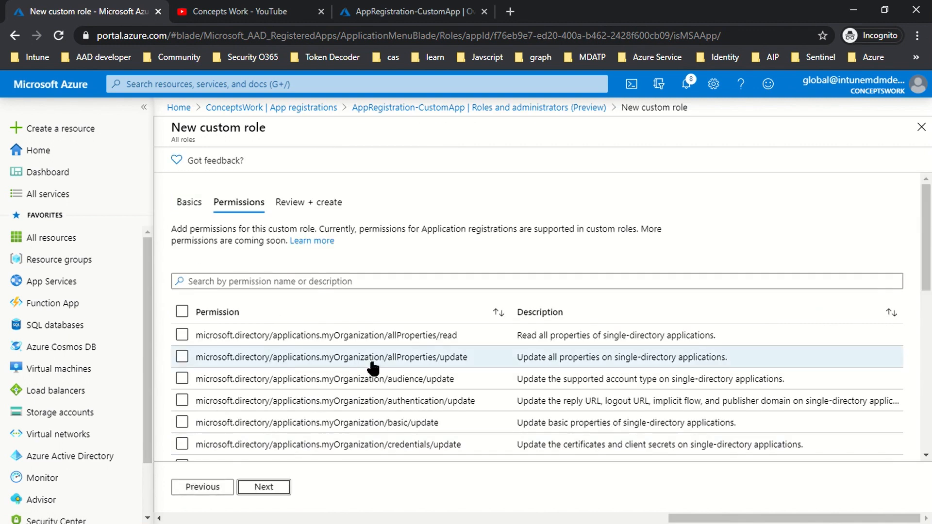
pyautogui.scroll(-3, 619, 354)
pyautogui.scroll(-6, 633, 356)
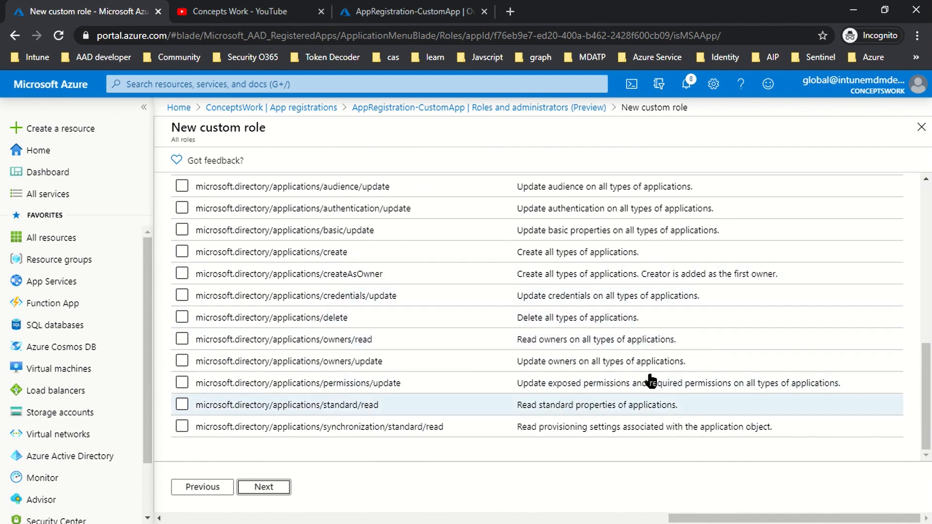
pyautogui.click(921, 127)
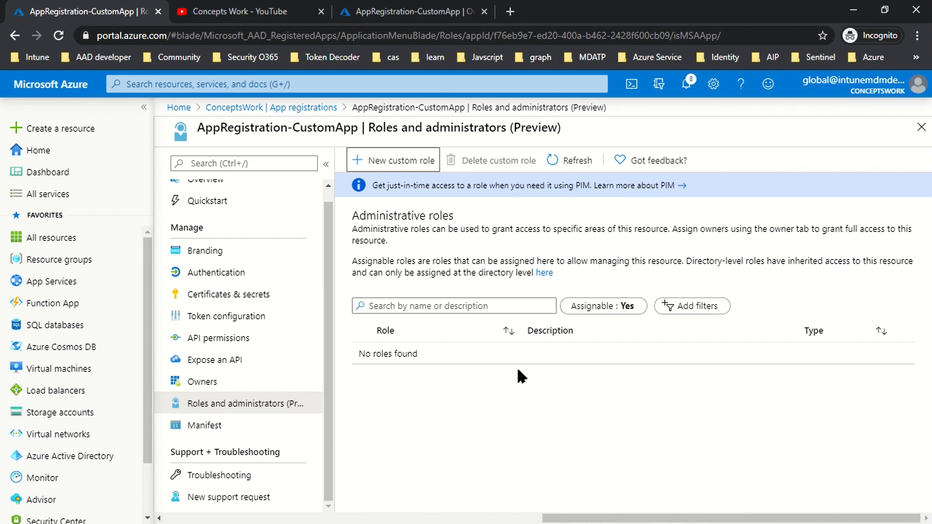
pyautogui.click(589, 362)
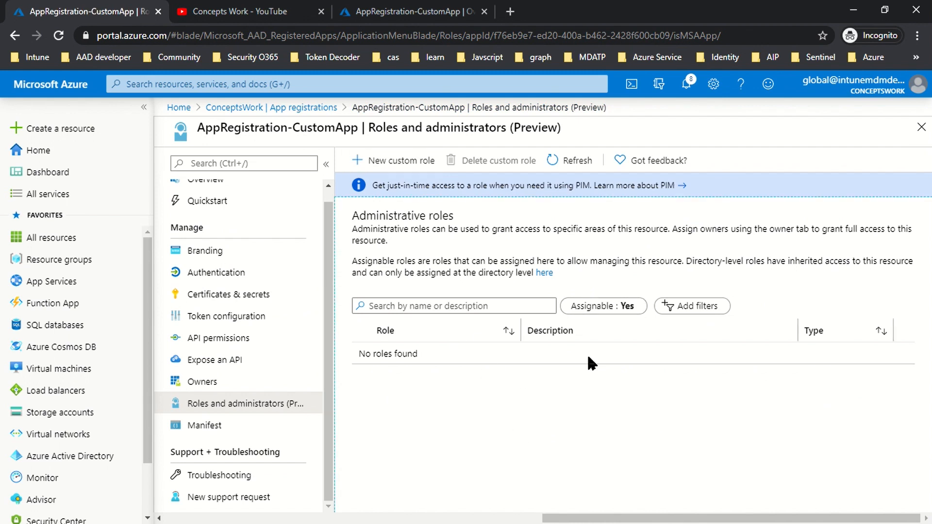
# Open the registration's manifest and look through the first part of its JSON attributes
pyautogui.click(167, 432)
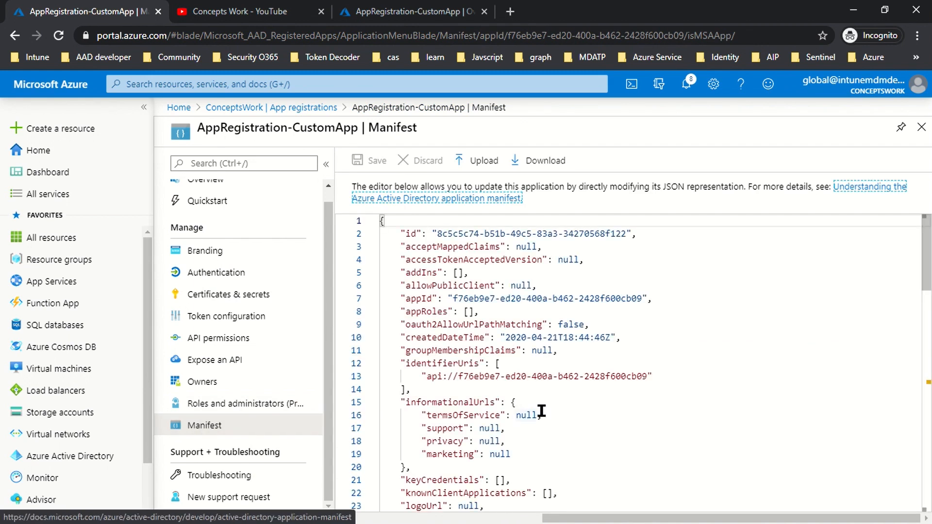
pyautogui.click(792, 397)
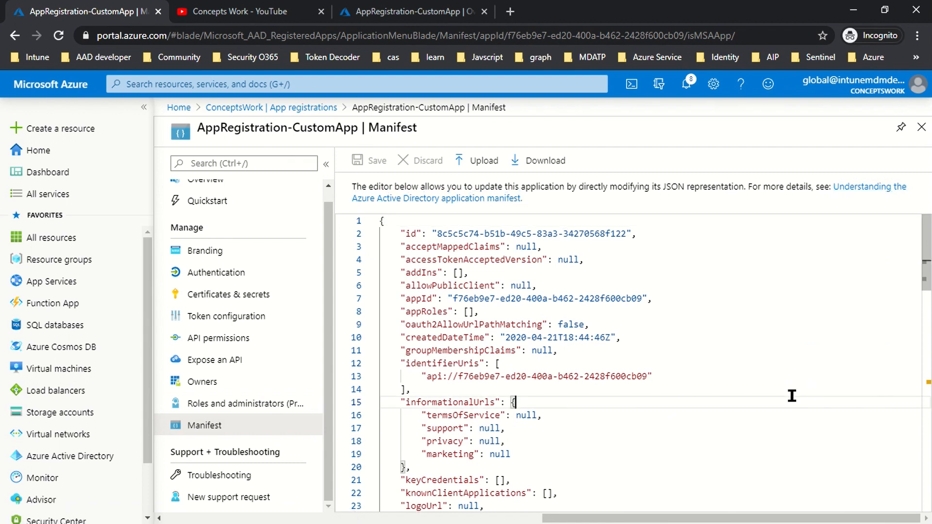
pyautogui.scroll(-5, 791, 333)
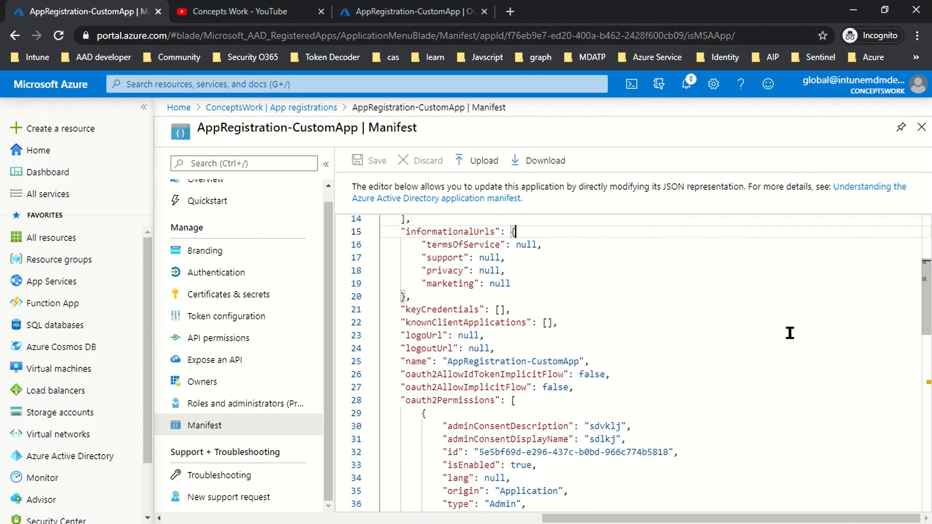
pyautogui.scroll(-2, 790, 332)
pyautogui.scroll(7, 790, 337)
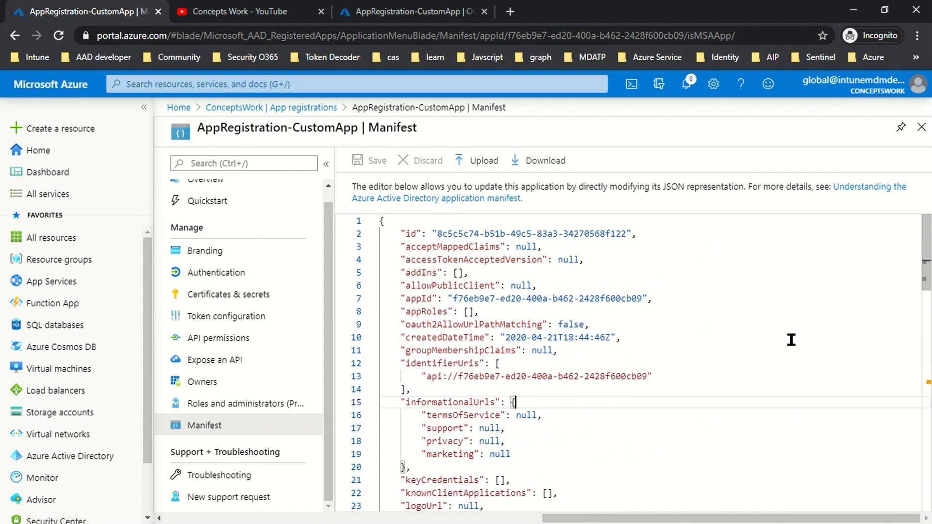
pyautogui.click(783, 337)
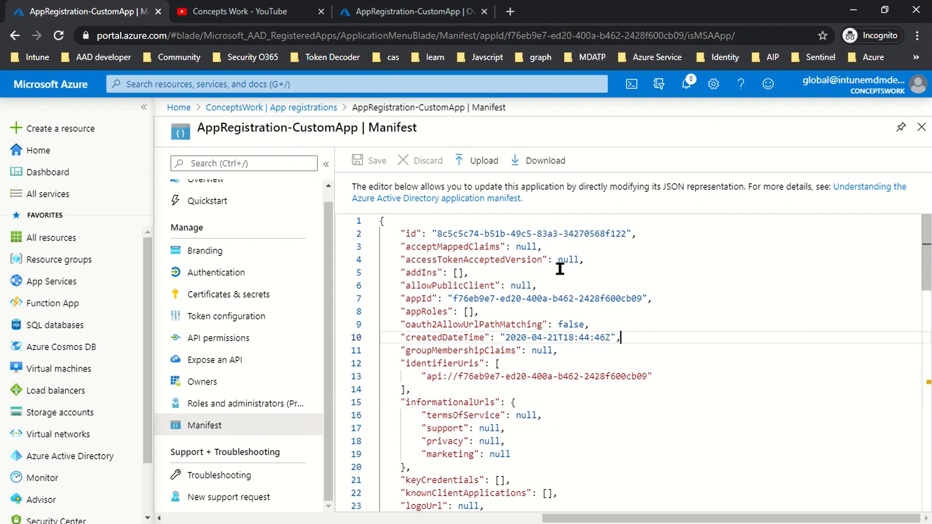
# Examine the acceptMappedClaims attribute and its value in the manifest by highlighting them
pyautogui.doubleClick(526, 248)
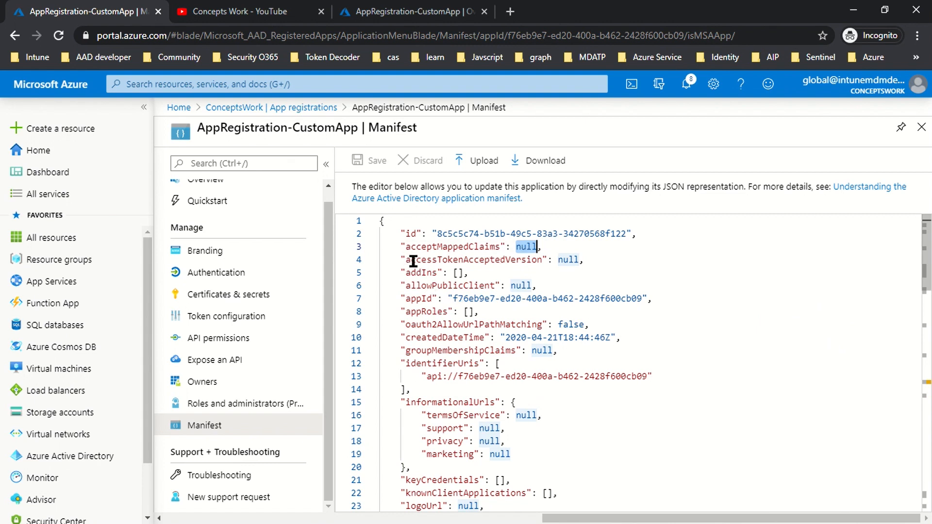
pyautogui.moveTo(405, 248); pyautogui.dragTo(500, 247)
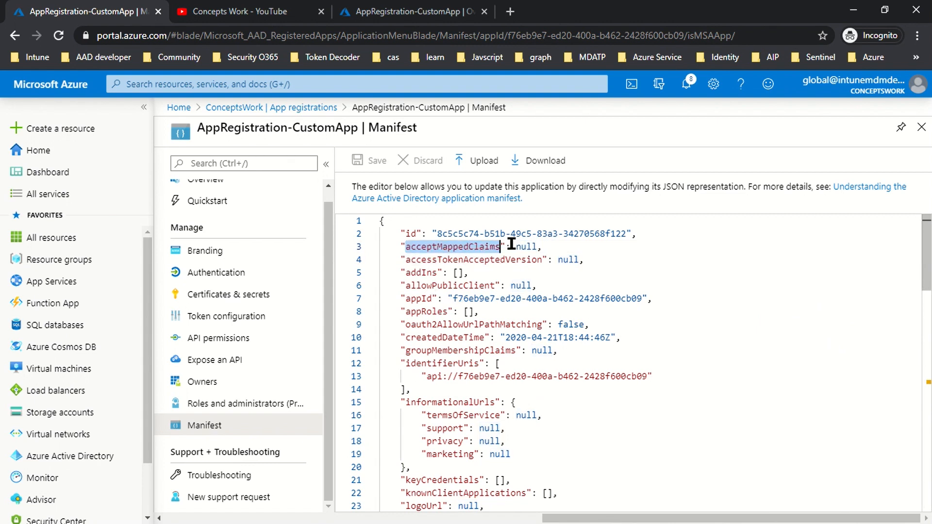
pyautogui.doubleClick(526, 246)
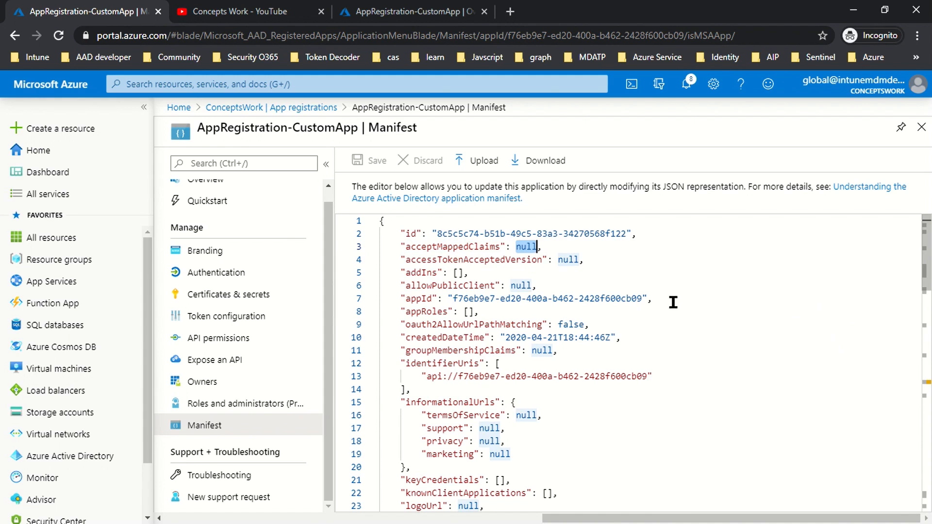
pyautogui.click(694, 282)
pyautogui.press('Down')
pyautogui.press('Down')
pyautogui.press('Down')
pyautogui.press('Down')
pyautogui.press('Down')
pyautogui.press('End')
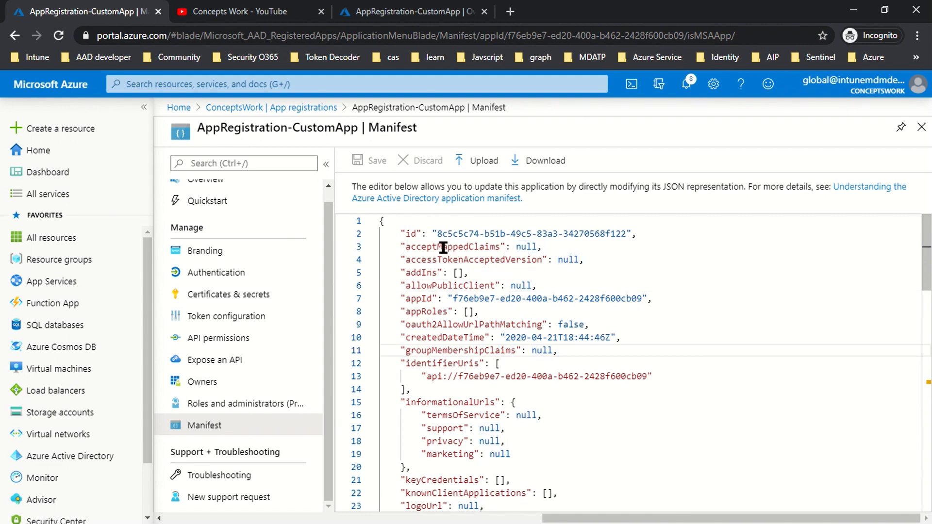
pyautogui.moveTo(441, 246); pyautogui.dragTo(558, 242)
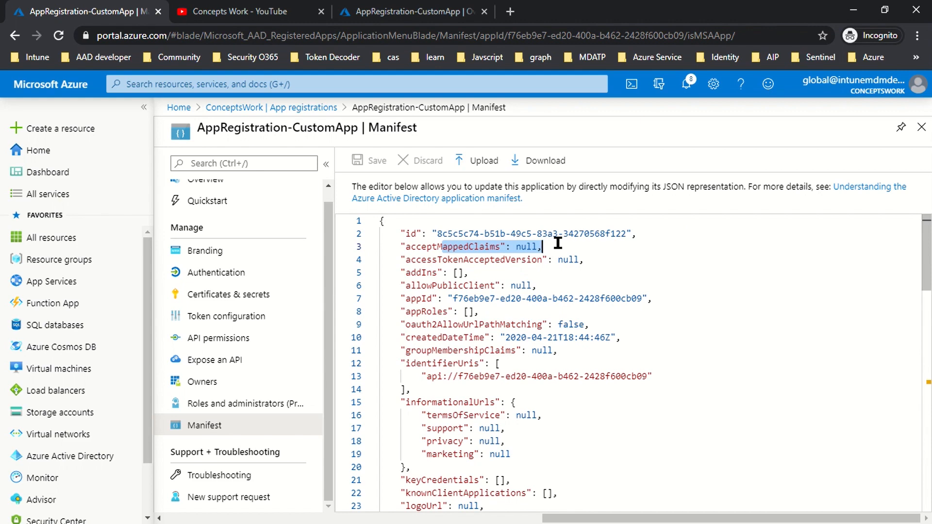
# Look through the rest of the manifest, including requiredResourceAccess and passwordCredentials, and return to its beginning
pyautogui.scroll(-15, 709, 340)
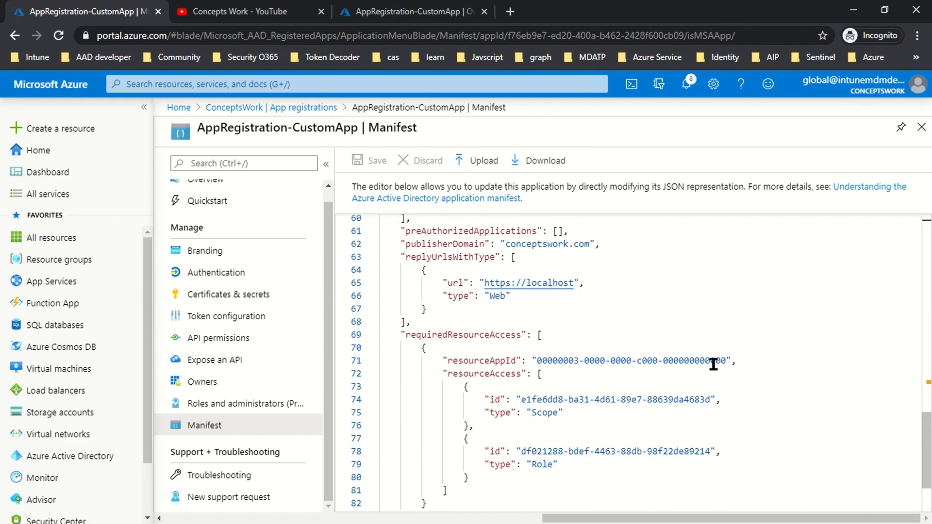
pyautogui.scroll(-3, 714, 371)
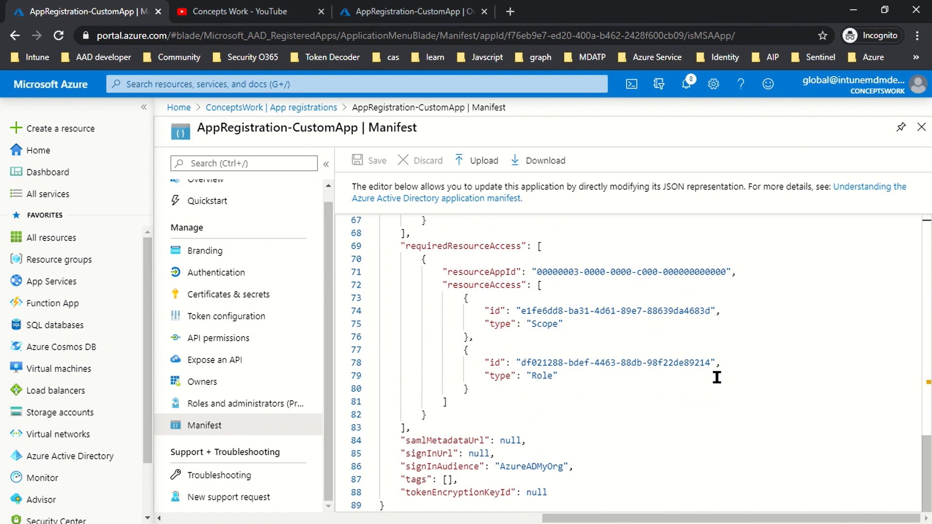
pyautogui.scroll(10, 716, 377)
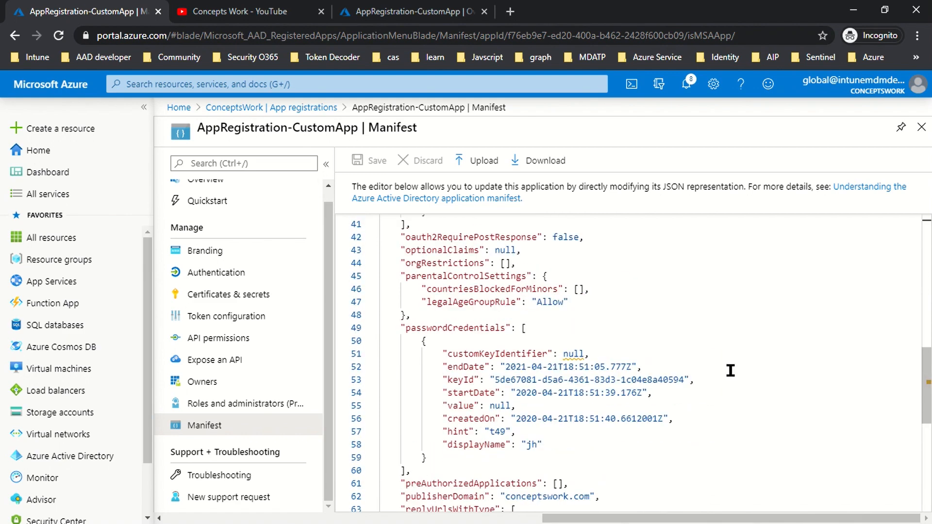
pyautogui.scroll(9, 730, 370)
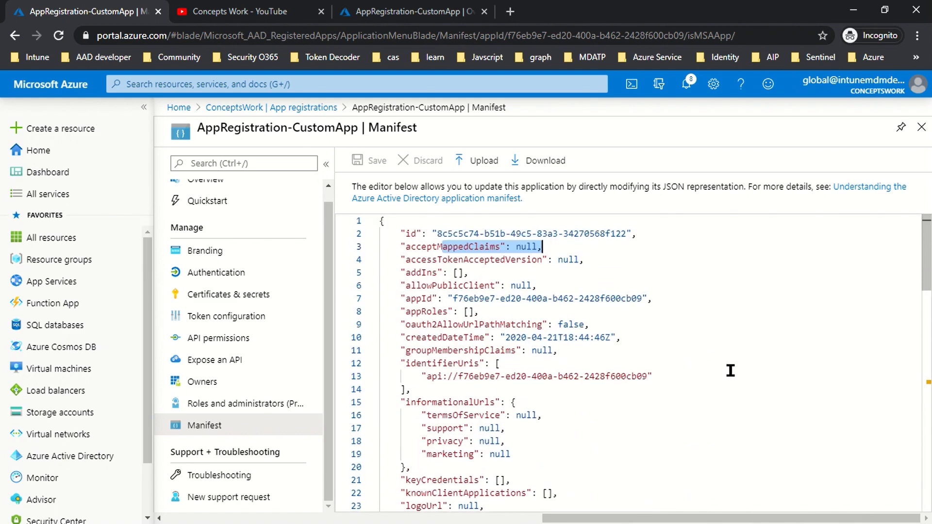
# Examine the manifest's opening attributes from id through identifierUris, and continue down to knownClientApplications
pyautogui.moveTo(396, 234); pyautogui.dragTo(704, 375)
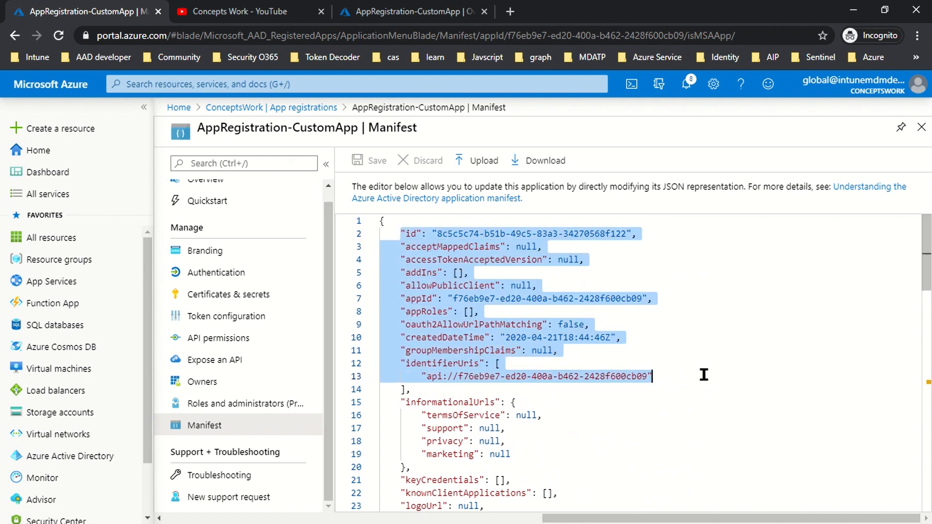
pyautogui.click(672, 300)
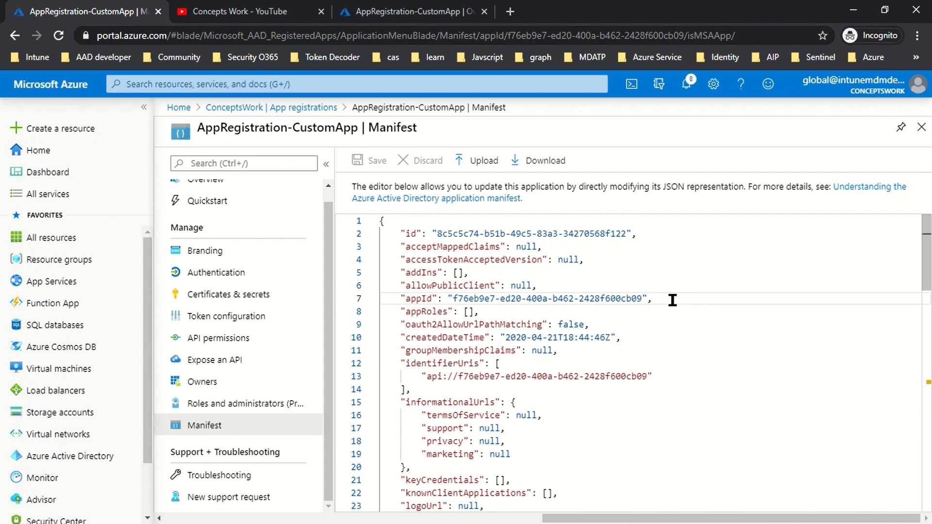
pyautogui.scroll(-4, 676, 304)
pyautogui.click(755, 334)
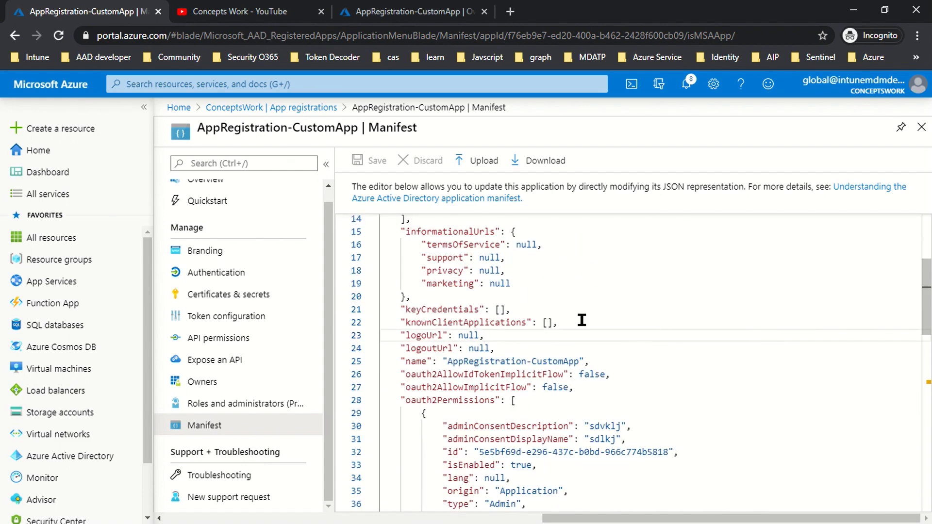
pyautogui.click(743, 317)
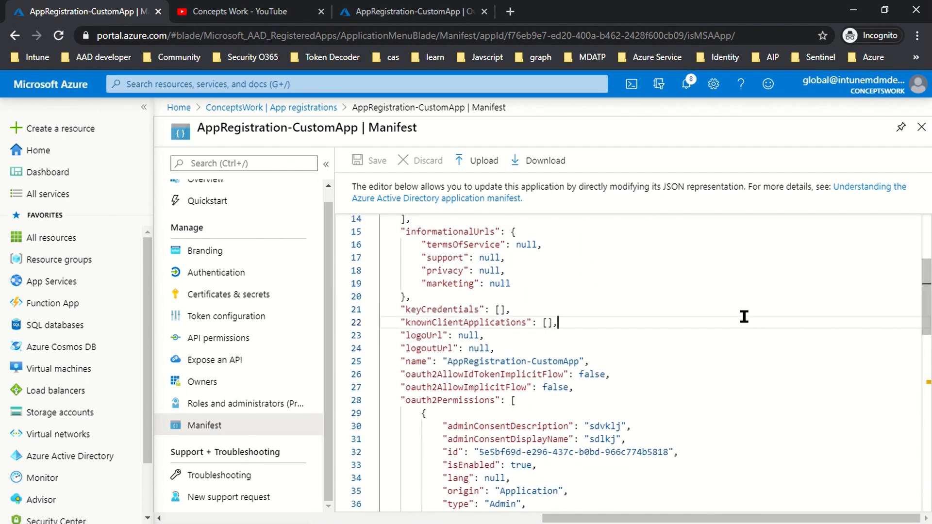
# Examine the manifest's oauth2Permissions block and the oauth2AllowIdTokenImplicitFlow and oauth2AllowImplicitFlow attributes by highlighting them
pyautogui.scroll(-6, 743, 317)
pyautogui.scroll(2, 744, 317)
pyautogui.scroll(2, 693, 335)
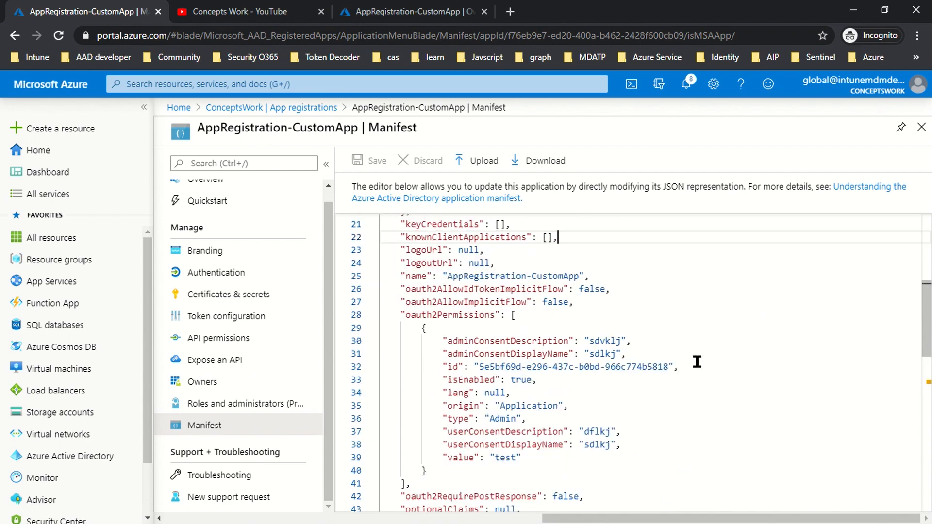
pyautogui.moveTo(580, 468); pyautogui.dragTo(374, 325)
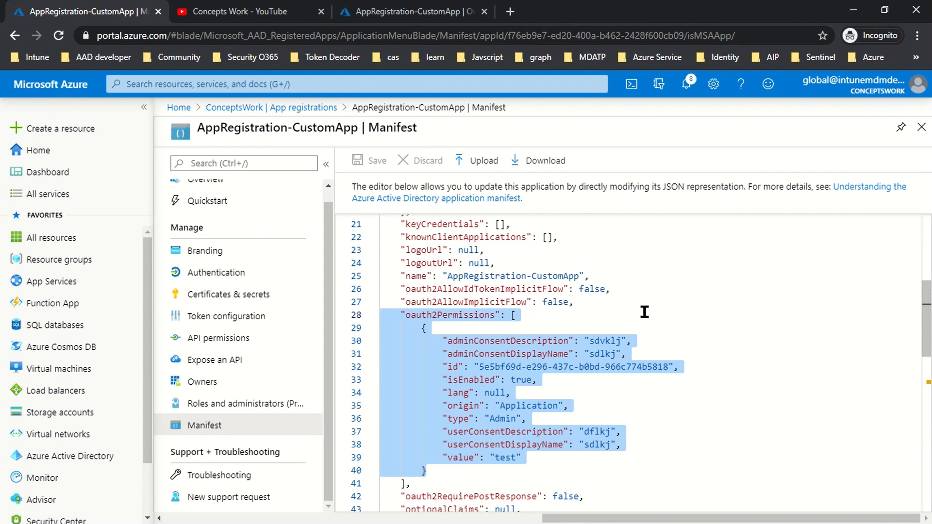
pyautogui.moveTo(645, 313); pyautogui.dragTo(380, 290)
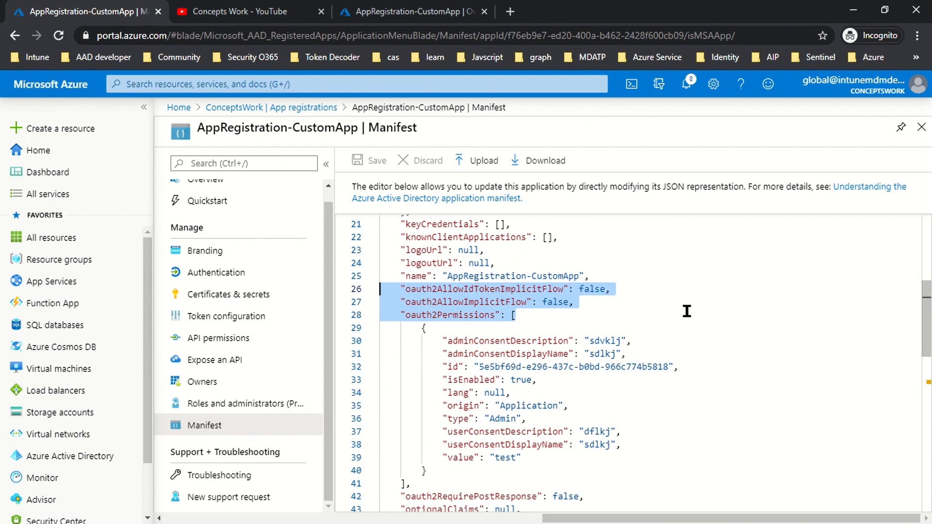
pyautogui.moveTo(620, 306); pyautogui.dragTo(380, 294)
pyautogui.click(740, 304)
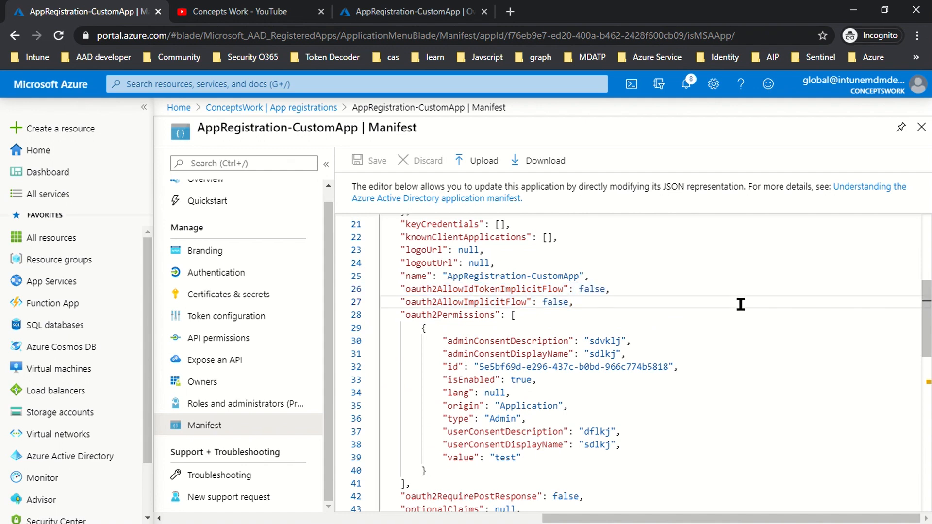
# Enable the implicit grant for access tokens and ID tokens in the app's Authentication settings, and save them
pyautogui.click(216, 273)
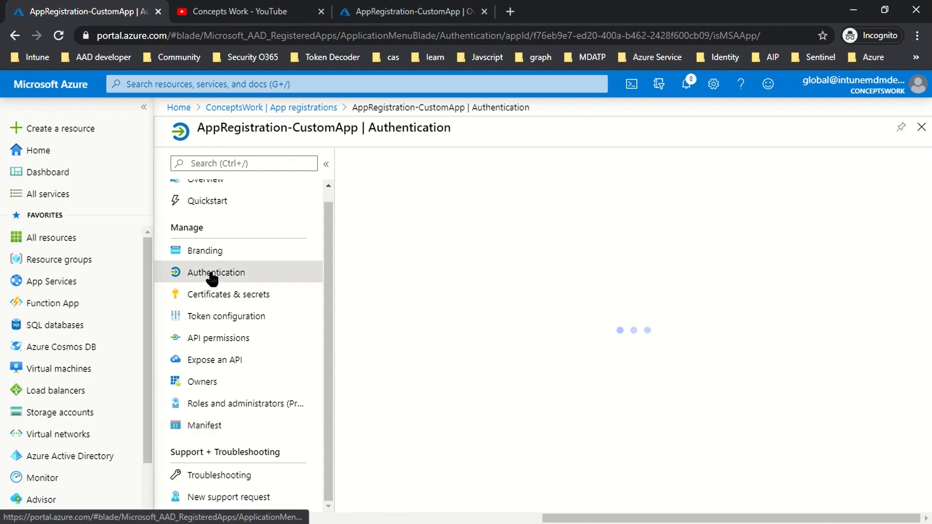
pyautogui.scroll(-5, 480, 344)
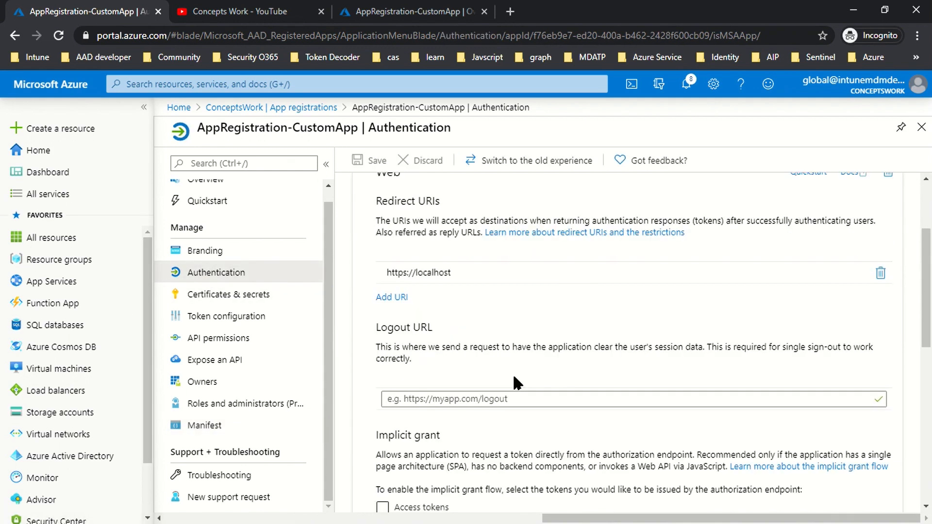
pyautogui.click(382, 362)
pyautogui.click(382, 381)
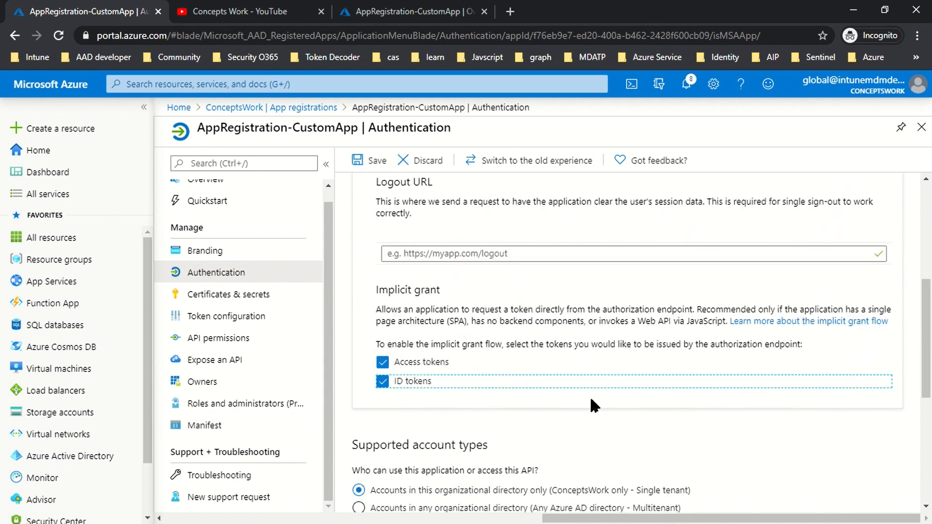
pyautogui.click(370, 160)
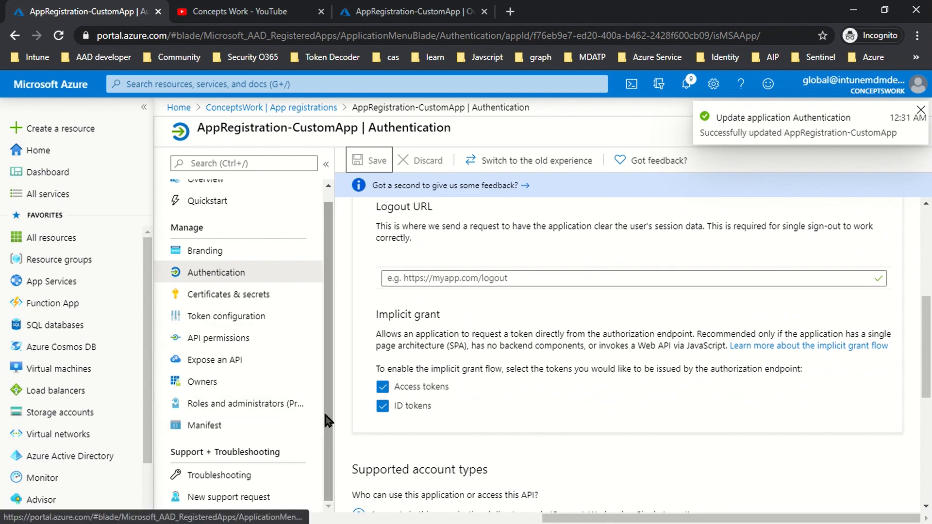
# Check the two implicit flow attributes in the app's manifest, and look through the remaining JSON to its end
pyautogui.click(207, 424)
pyautogui.scroll(-5, 631, 315)
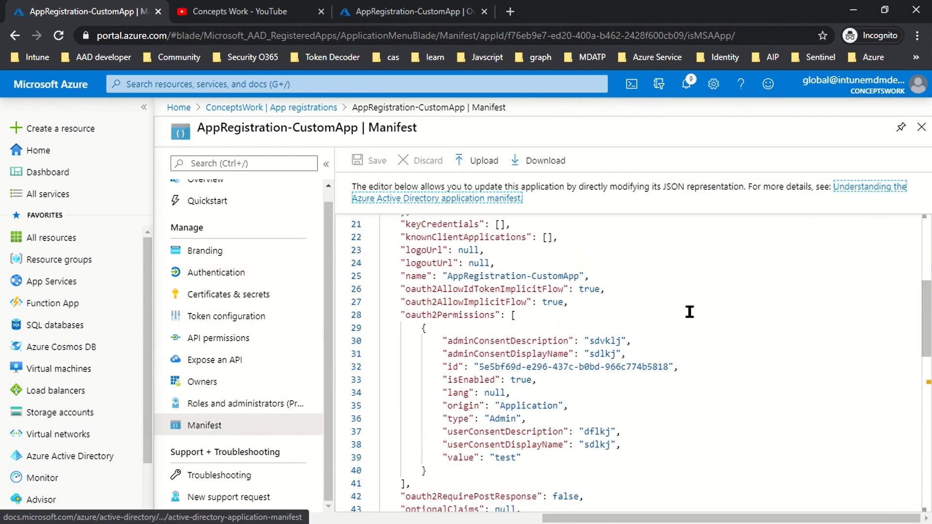
pyautogui.scroll(5, 701, 327)
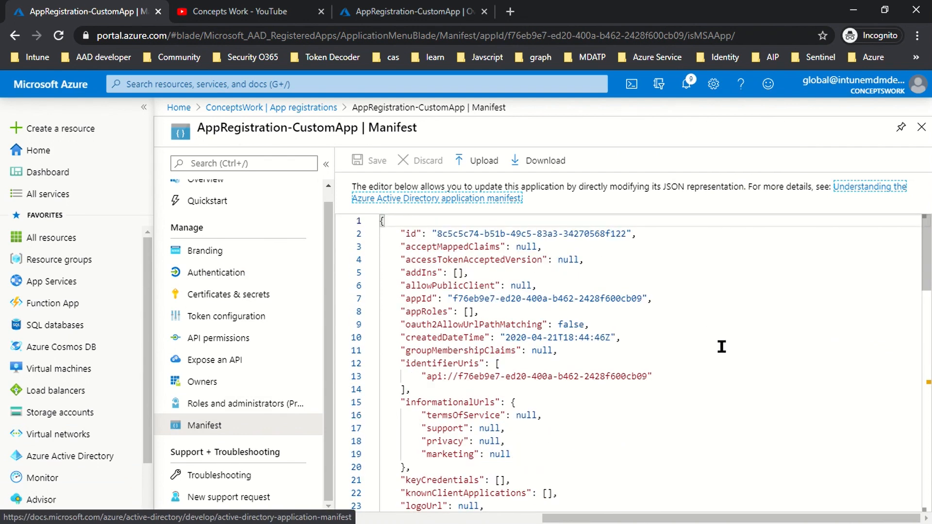
pyautogui.scroll(-3, 722, 346)
pyautogui.moveTo(596, 384); pyautogui.dragTo(353, 386)
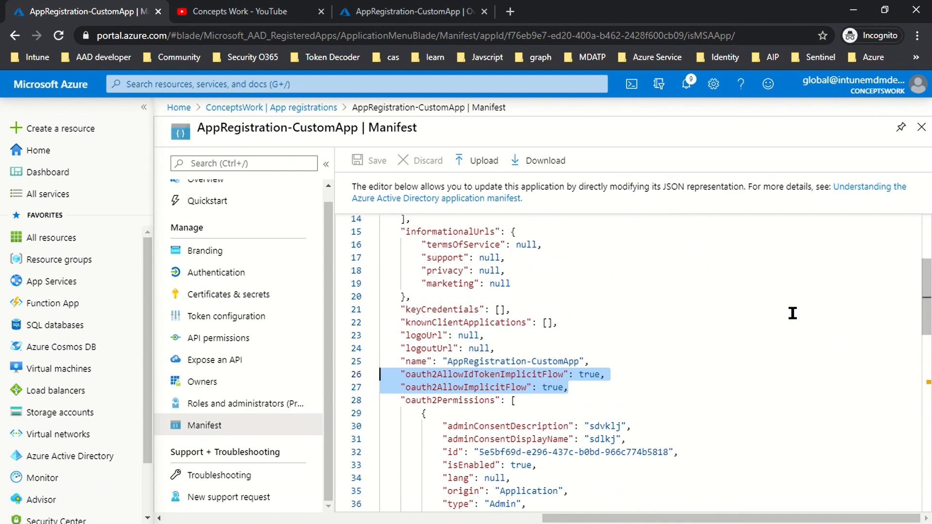
pyautogui.scroll(-5, 697, 328)
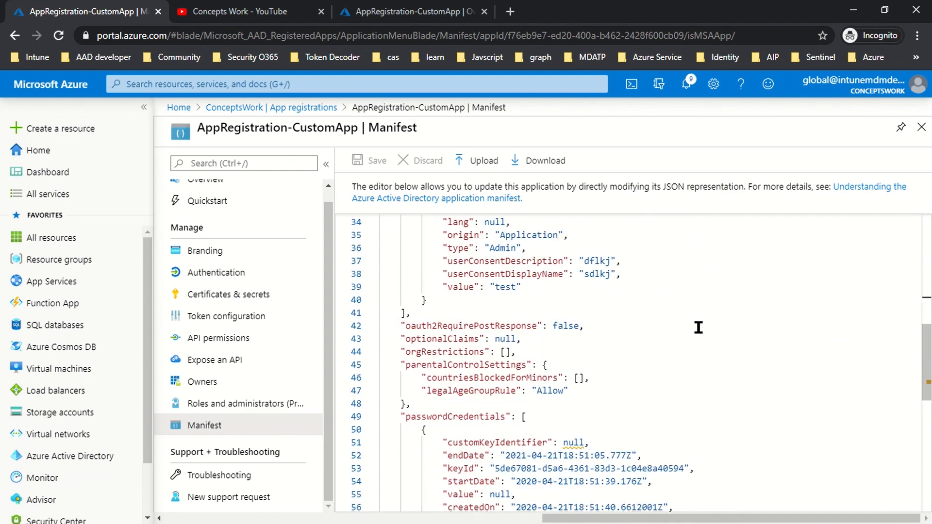
pyautogui.scroll(-8, 698, 327)
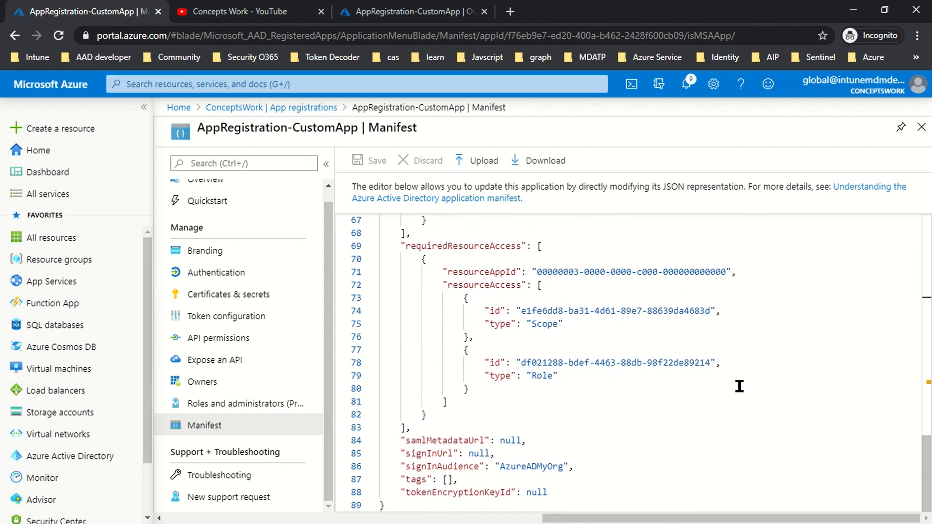
# Open the linked Azure Active Directory app manifest documentation, look through its attribute reference, and return to the Azure portal
pyautogui.click(422, 199)
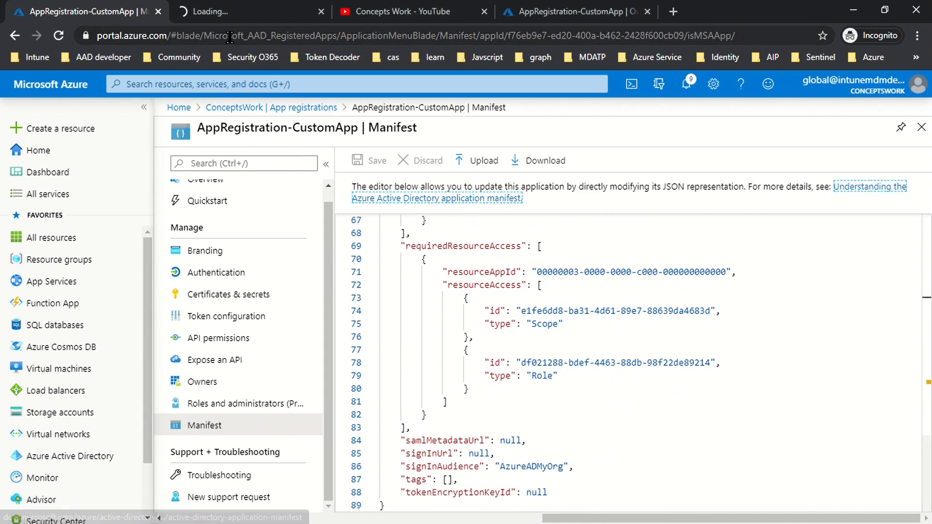
pyautogui.click(234, 13)
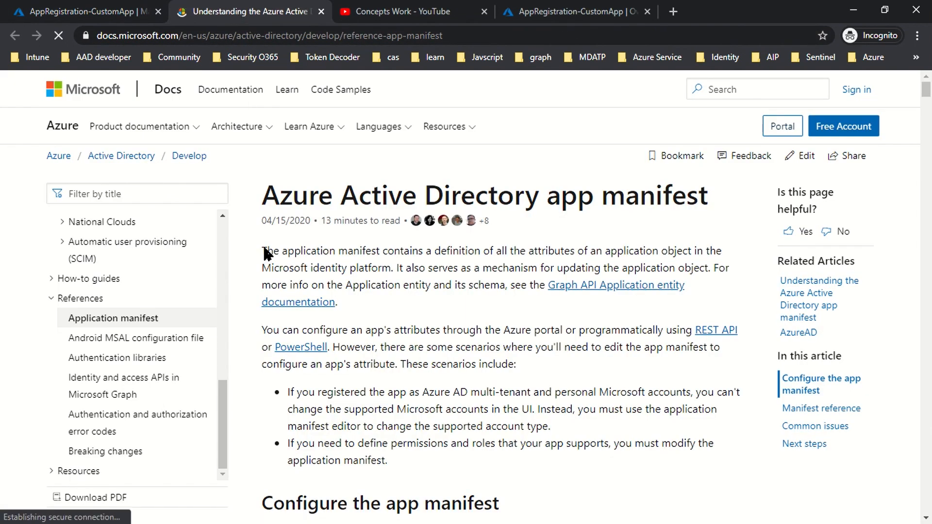
pyautogui.scroll(-2, 478, 329)
pyautogui.scroll(-15, 478, 329)
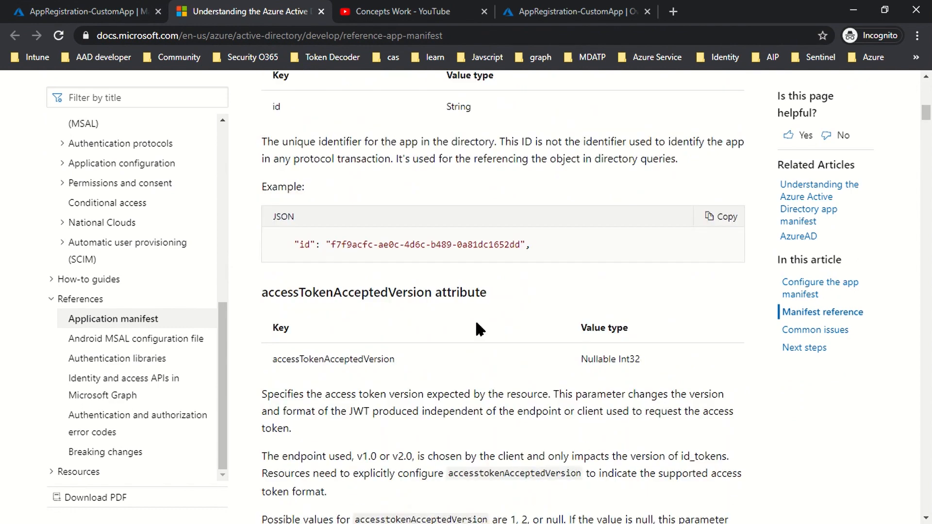
pyautogui.scroll(-13, 478, 328)
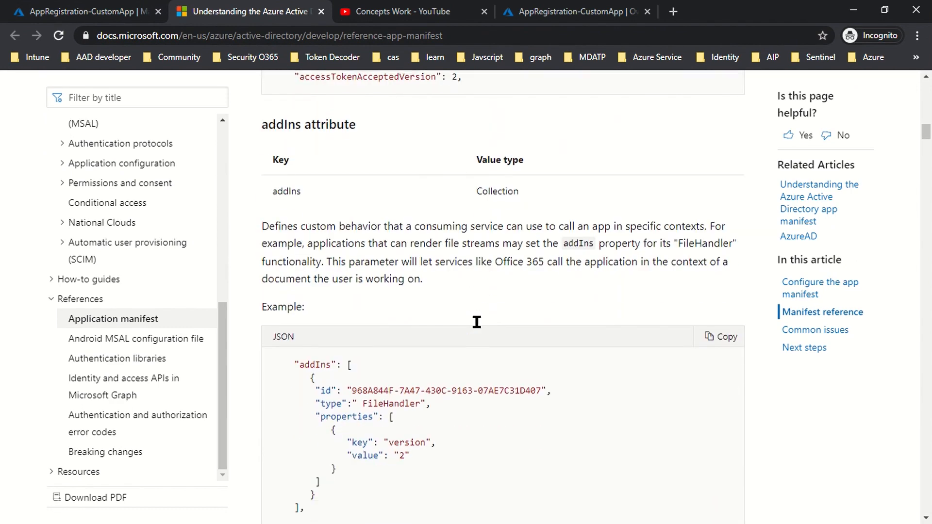
pyautogui.scroll(-1, 479, 328)
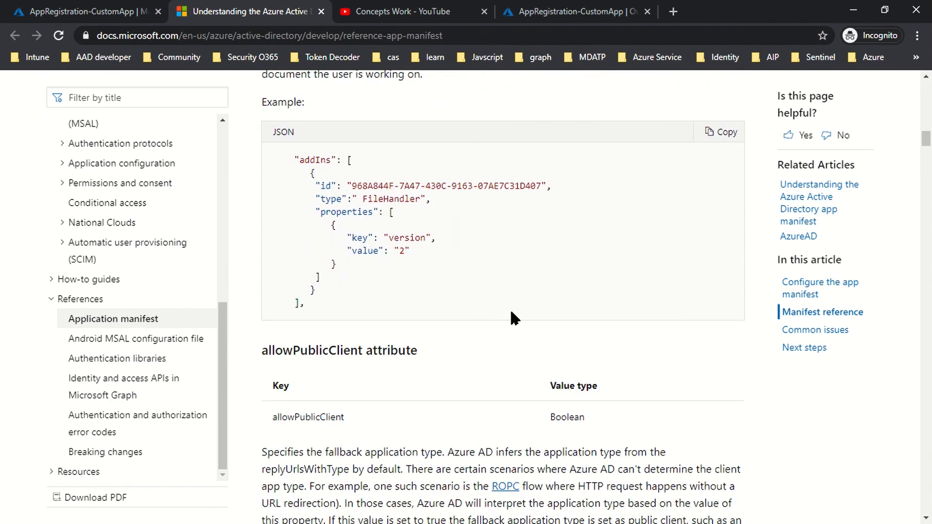
pyautogui.scroll(-5, 509, 308)
pyautogui.hotkey('ctrl', 'shift', 'Tab')
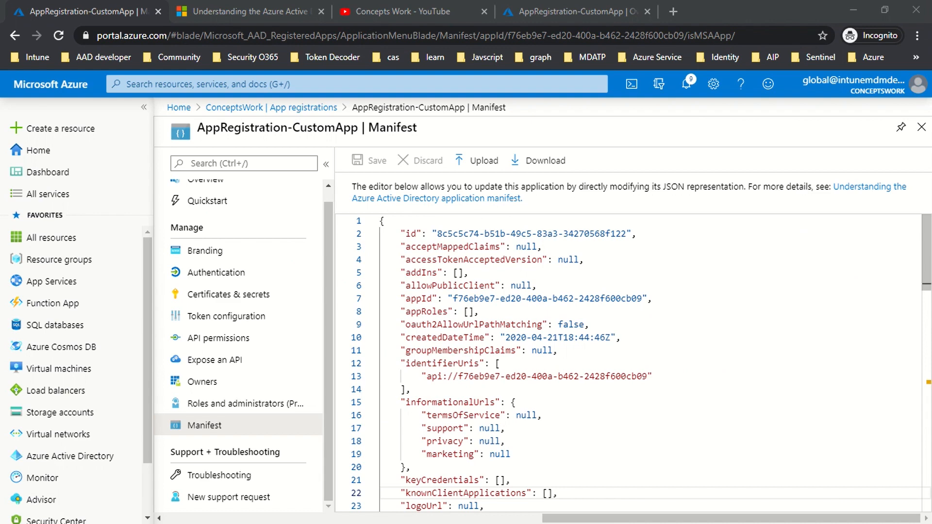
# Copy the Application (client) ID from AppRegistration-CustomApp's overview and replace the client_id value in auth.ps1 in Notepad++ with it
pyautogui.click(921, 128)
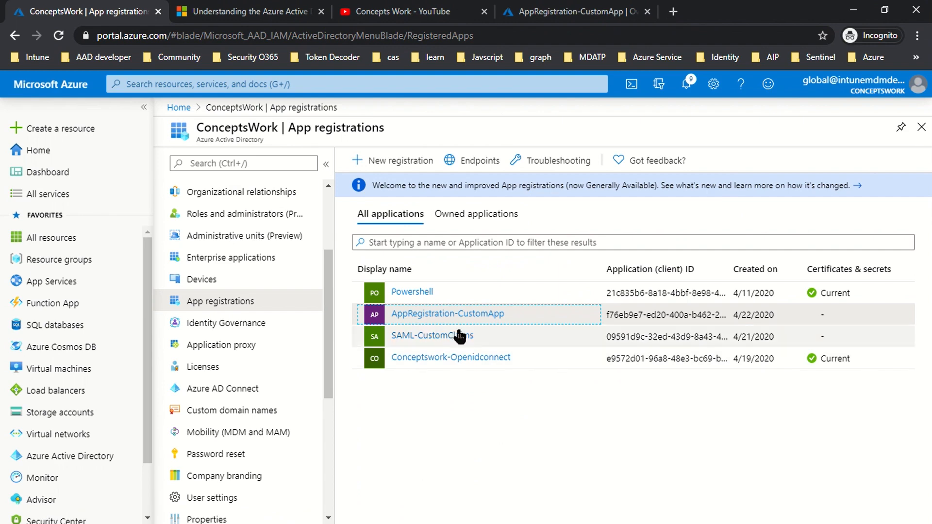
pyautogui.click(437, 316)
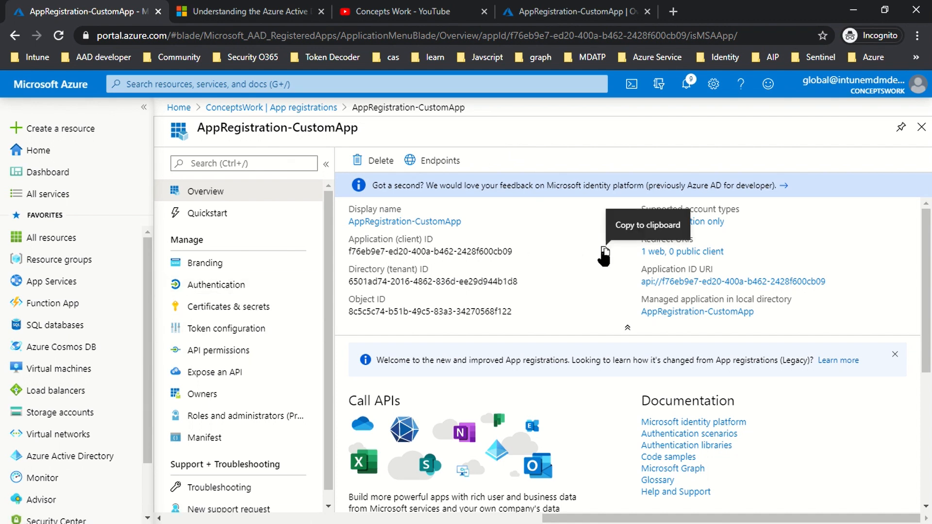
pyautogui.click(605, 253)
pyautogui.hotkey('alt', 'Tab')
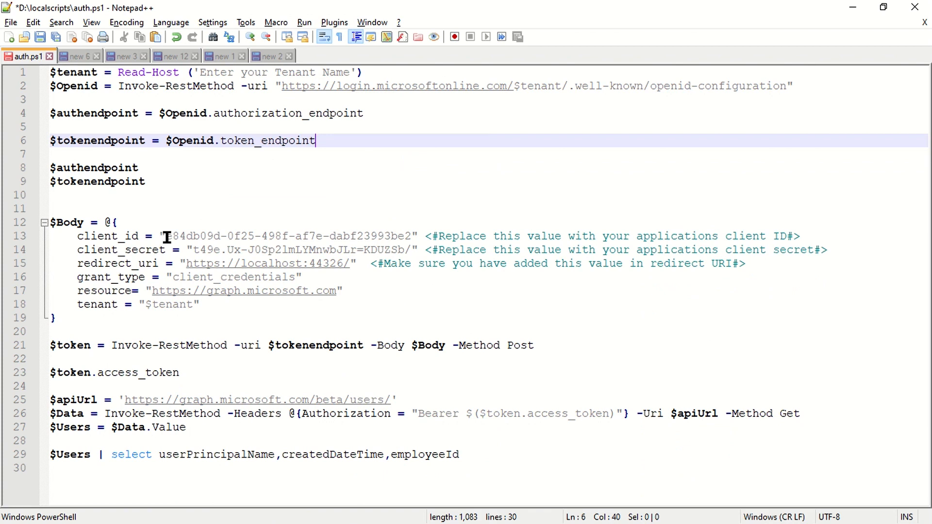
pyautogui.moveTo(166, 236); pyautogui.dragTo(411, 238)
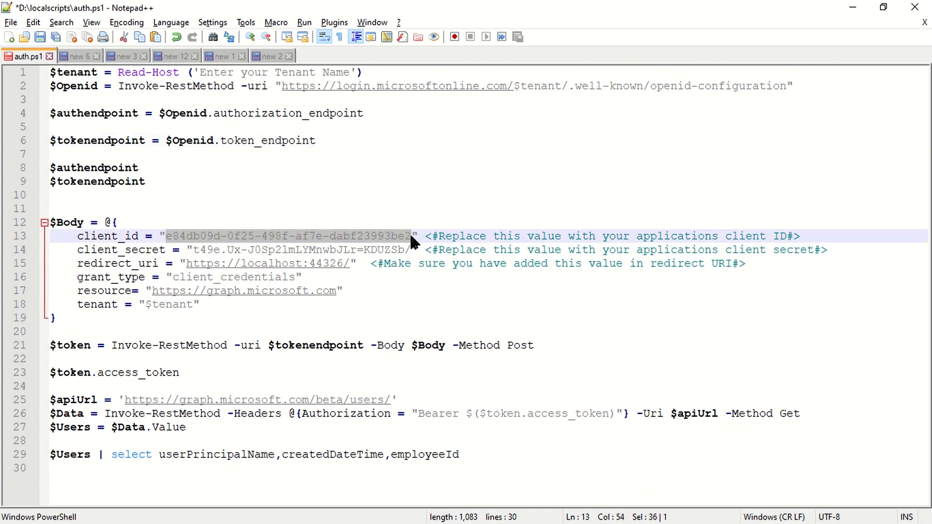
pyautogui.hotkey('ctrl', 'v')
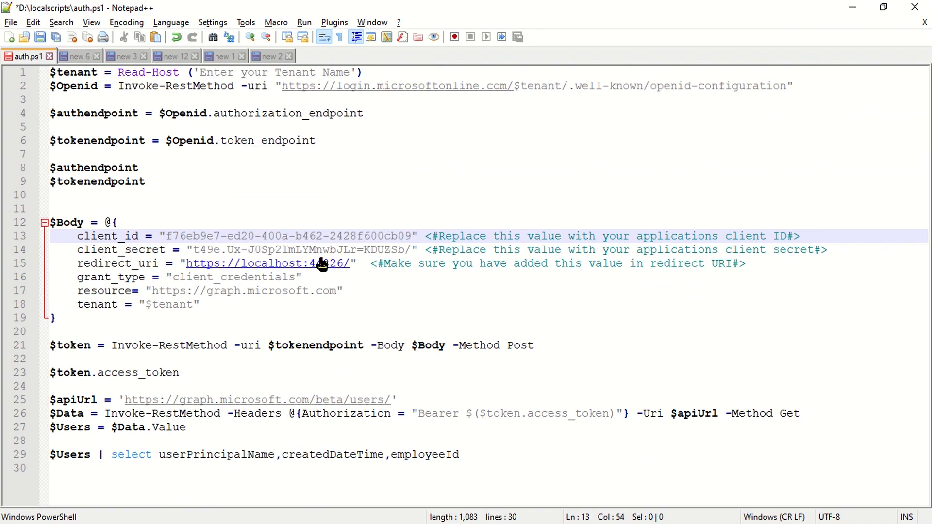
# Compare the client secret listed under the app's Certificates & secrets with the client_secret value in auth.ps1, and return to the portal
pyautogui.hotkey('alt', 'Tab')
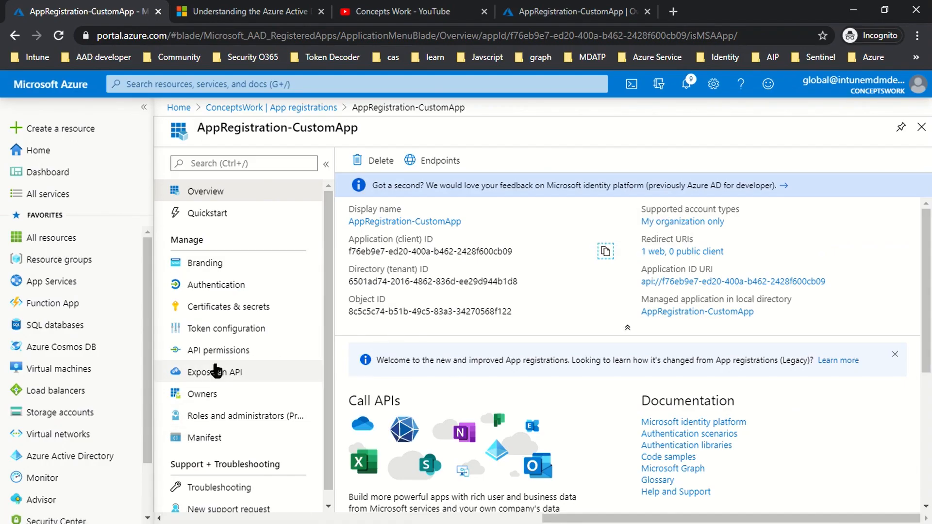
pyautogui.click(226, 307)
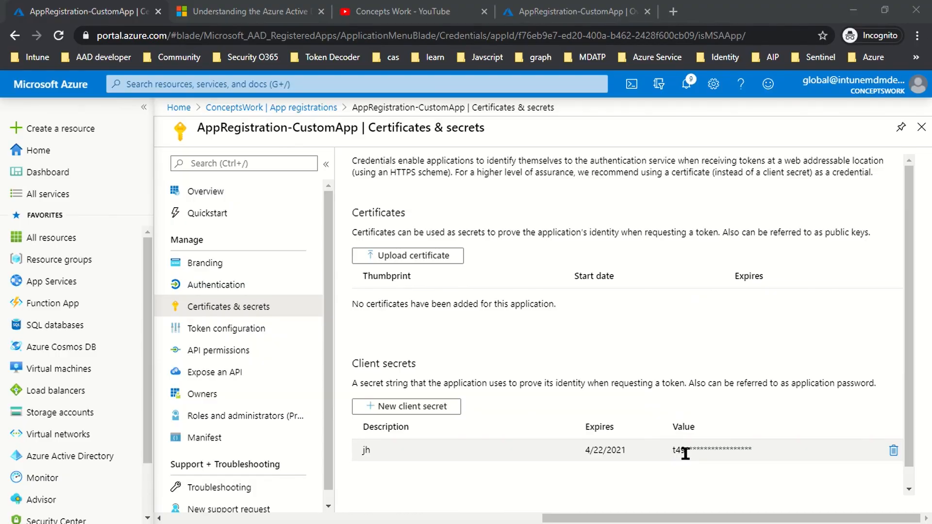
pyautogui.hotkey('alt', 'Tab')
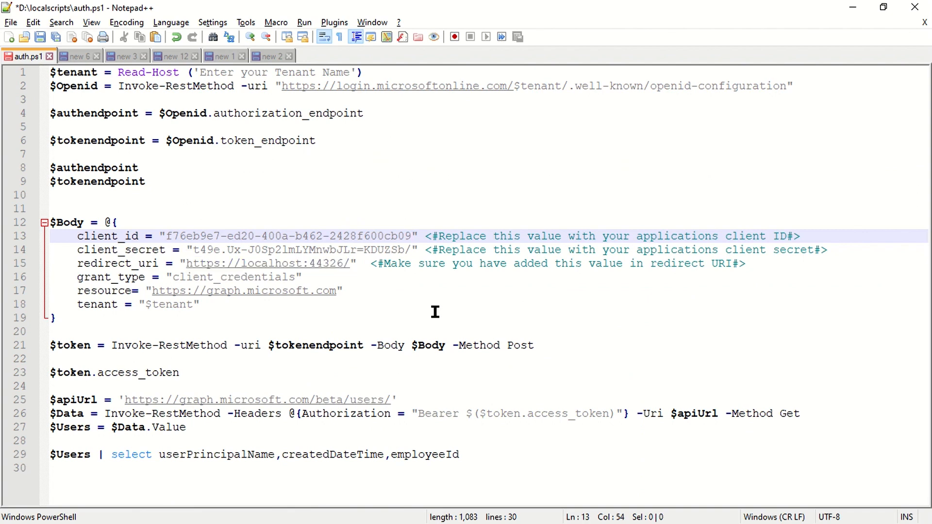
pyautogui.hotkey('alt', 'Tab')
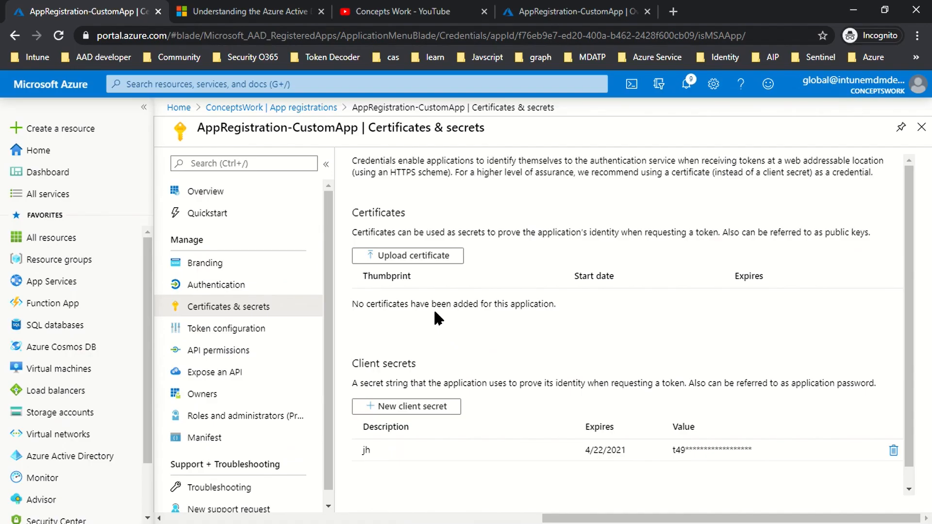
pyautogui.click(216, 287)
pyautogui.scroll(-3, 520, 368)
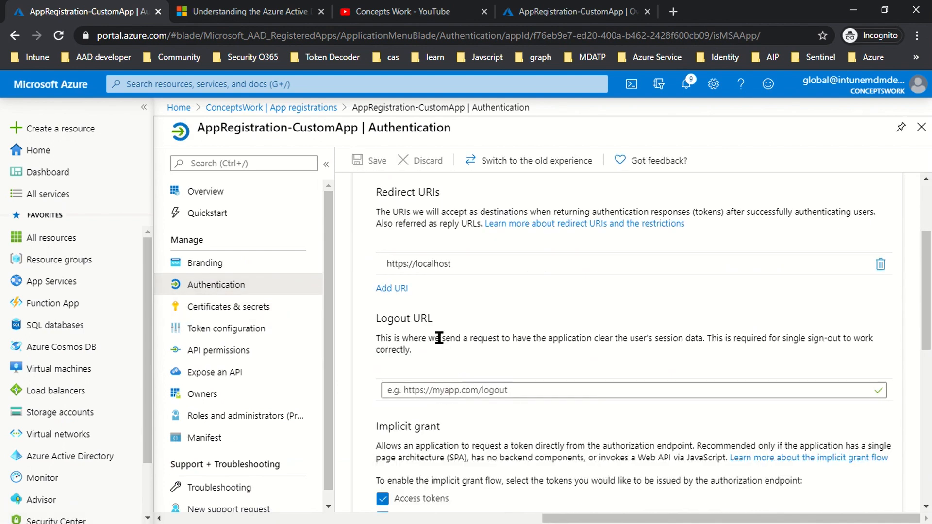
pyautogui.click(452, 265)
pyautogui.moveTo(452, 265); pyautogui.dragTo(342, 272)
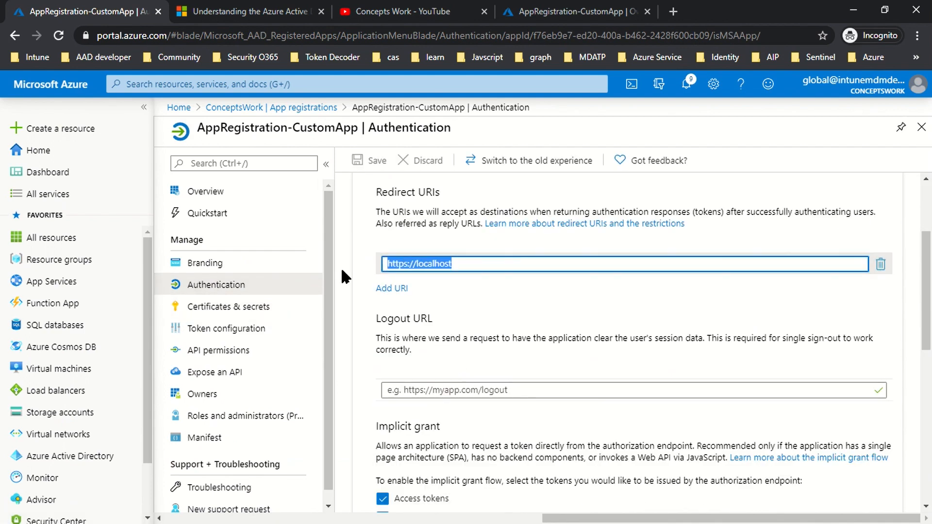
pyautogui.hotkey('alt', 'Tab')
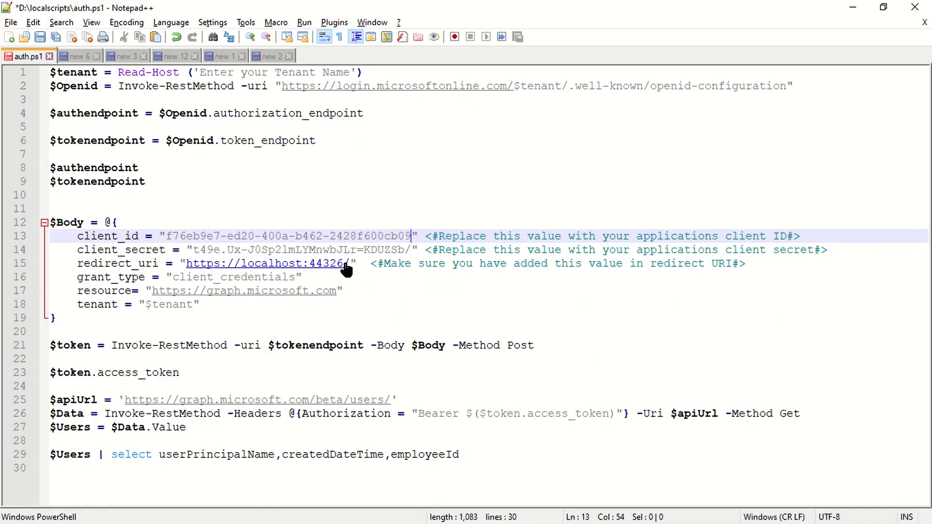
pyautogui.moveTo(349, 263); pyautogui.dragTo(182, 260)
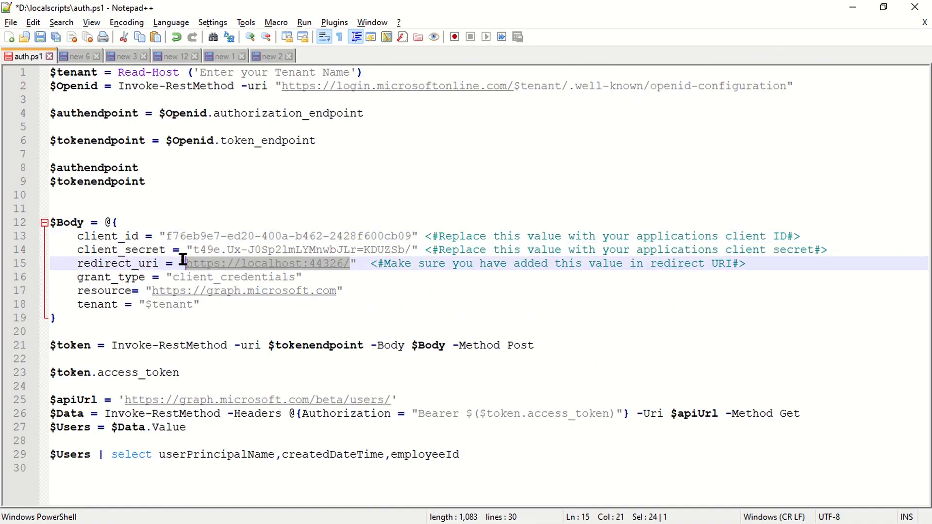
pyautogui.hotkey('ctrl', 'v')
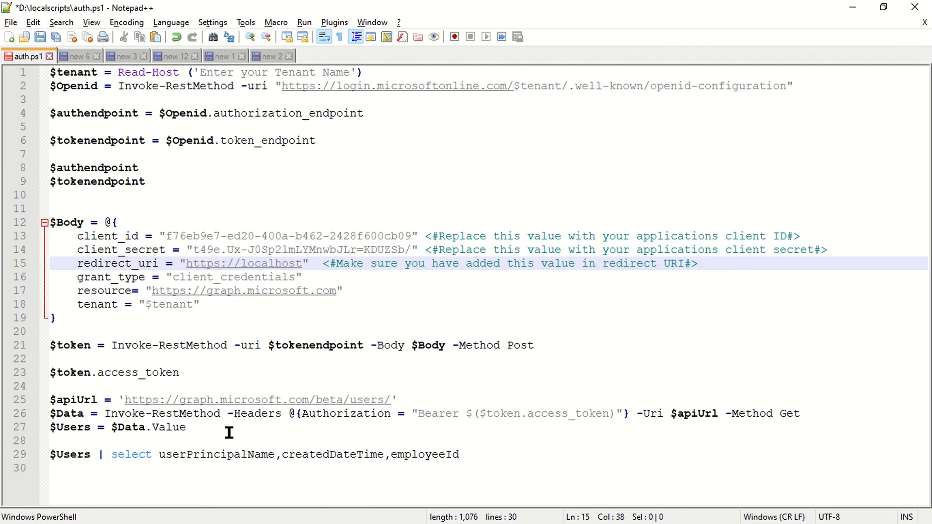
pyautogui.click(381, 306)
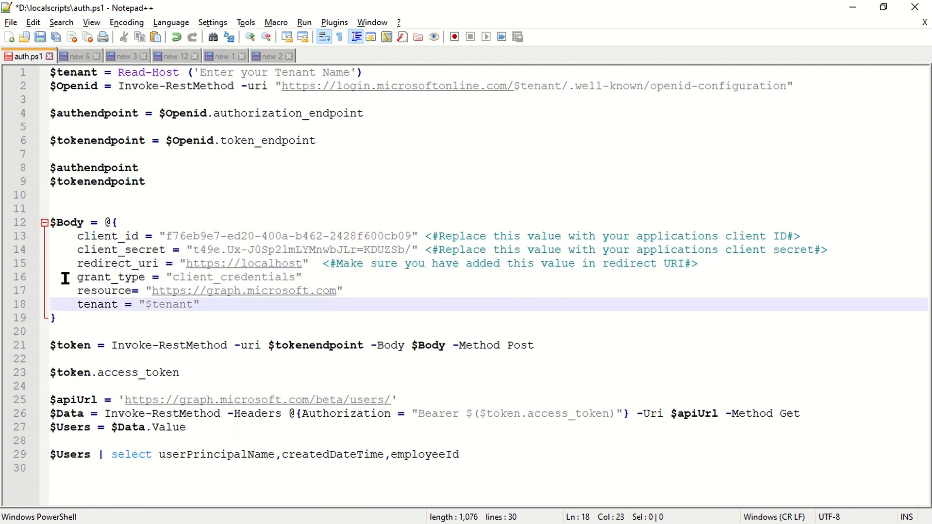
# Review the grant_type, resource and tenant entries in the $Body block of auth.ps1
pyautogui.moveTo(76, 278); pyautogui.dragTo(349, 280)
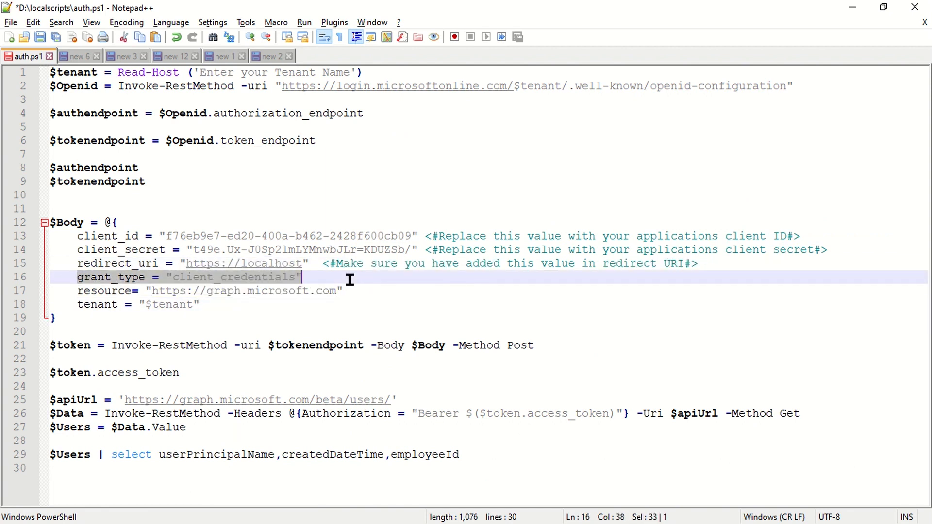
pyautogui.click(479, 301)
pyautogui.click(77, 291)
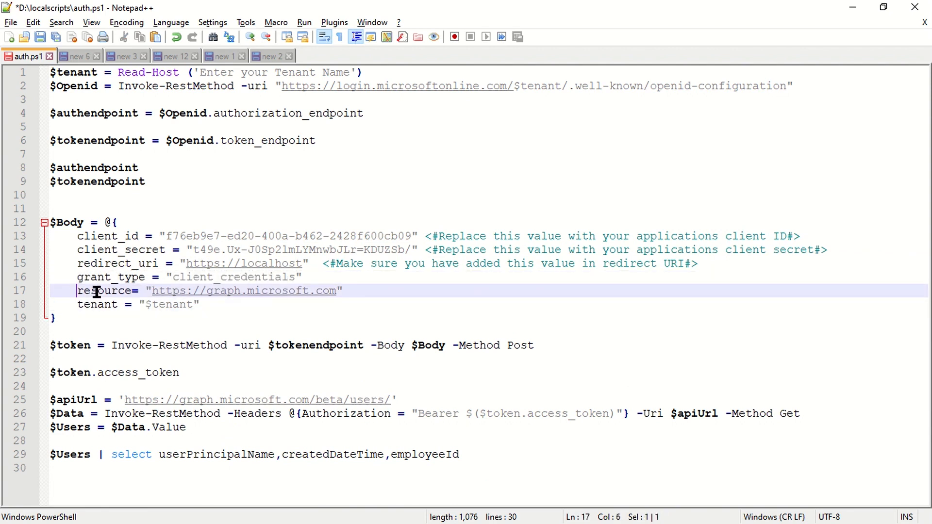
pyautogui.moveTo(77, 291); pyautogui.dragTo(368, 288)
pyautogui.click(113, 316)
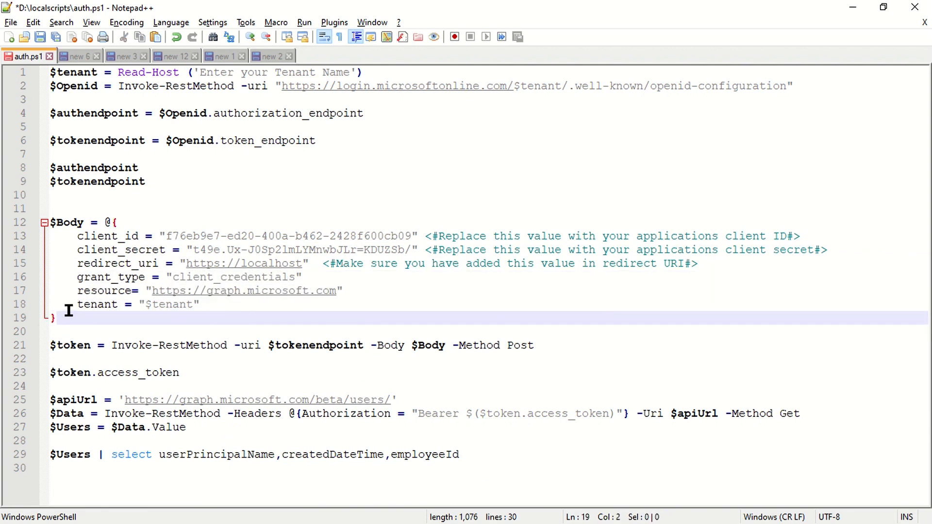
pyautogui.moveTo(77, 304); pyautogui.dragTo(218, 306)
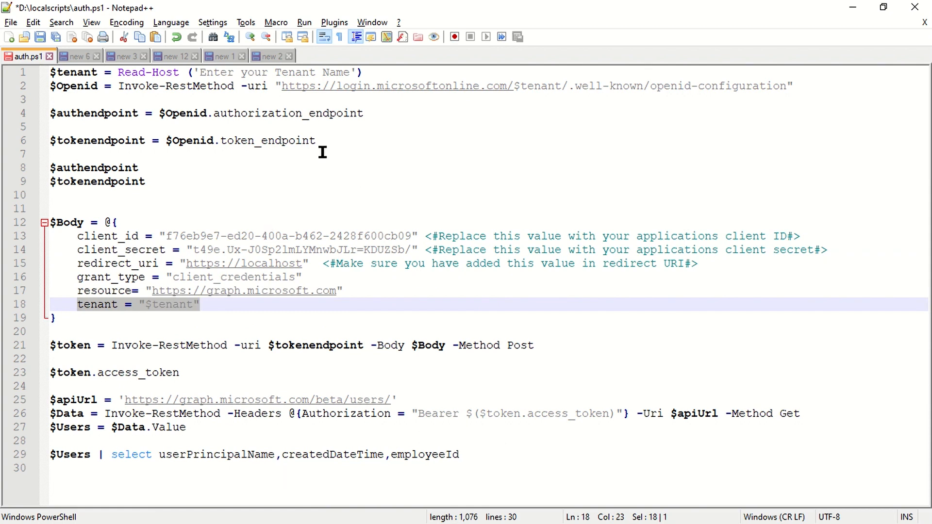
pyautogui.click(330, 170)
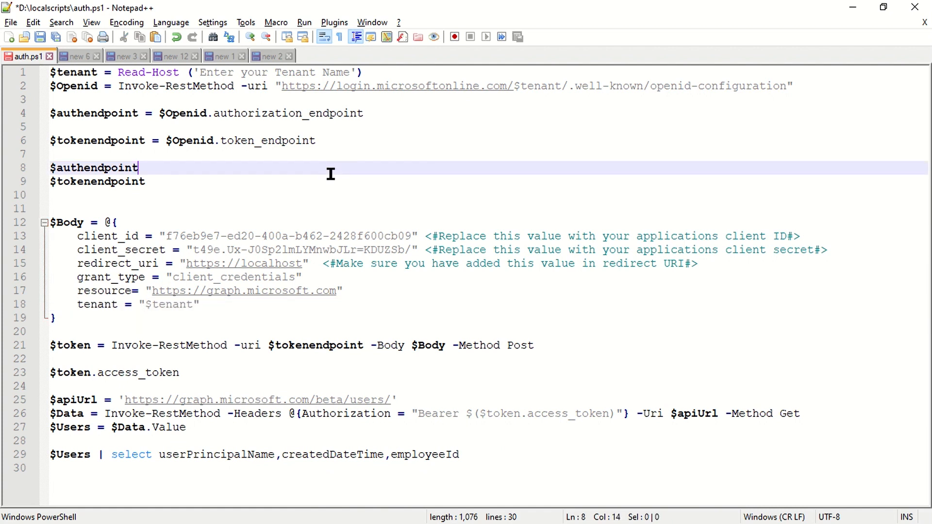
# Review the tenant name prompt, the OpenID configuration request, and the authorization and token endpoint lines at the start of auth.ps1
pyautogui.click(425, 153)
pyautogui.moveTo(389, 66); pyautogui.dragTo(115, 73)
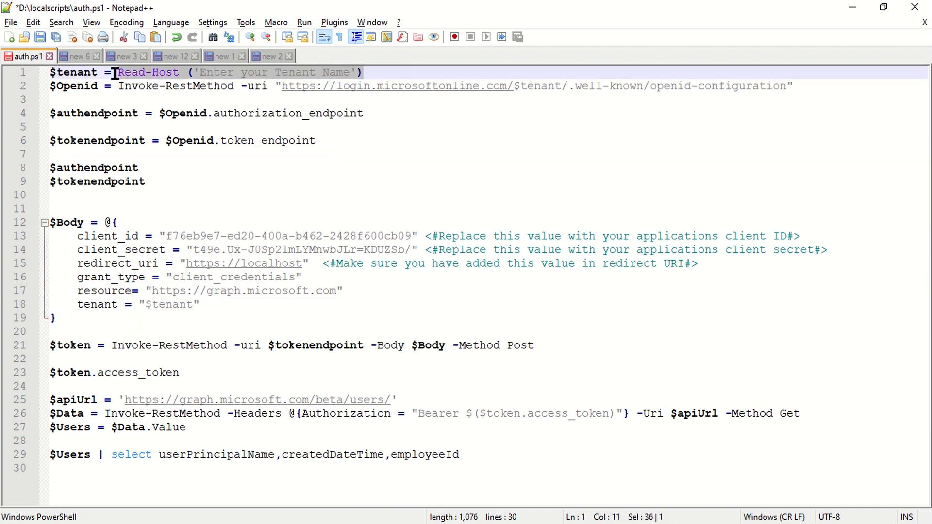
pyautogui.click(414, 127)
pyautogui.moveTo(805, 87); pyautogui.dragTo(458, 83)
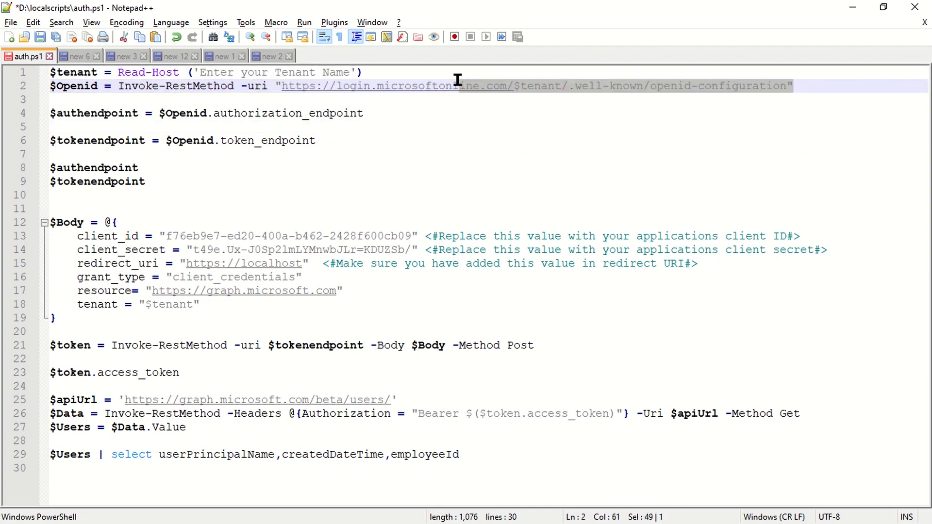
pyautogui.click(398, 193)
pyautogui.moveTo(394, 113); pyautogui.dragTo(73, 117)
pyautogui.moveTo(335, 144); pyautogui.dragTo(108, 145)
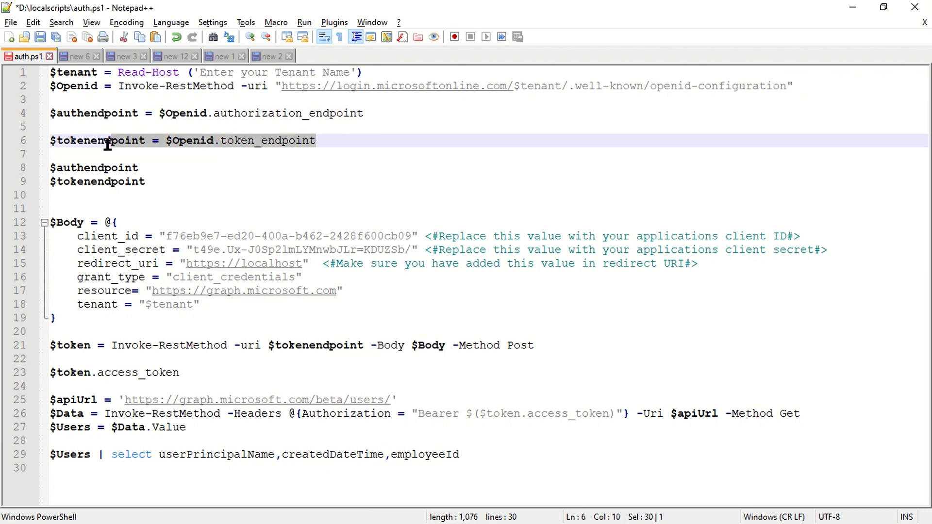
pyautogui.click(268, 174)
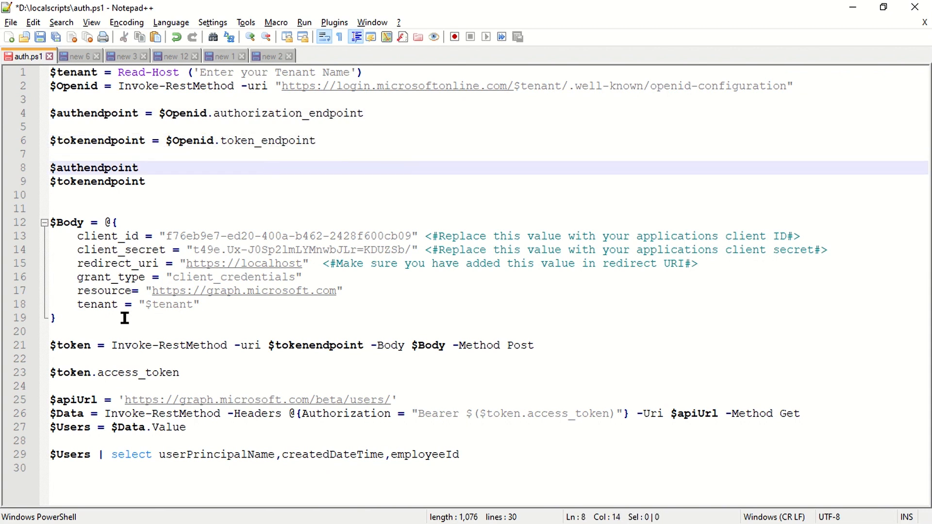
# Examine the $Body block, the token request and the Graph users API URL, and look over the whole auth.ps1 script
pyautogui.moveTo(90, 326); pyautogui.dragTo(51, 219)
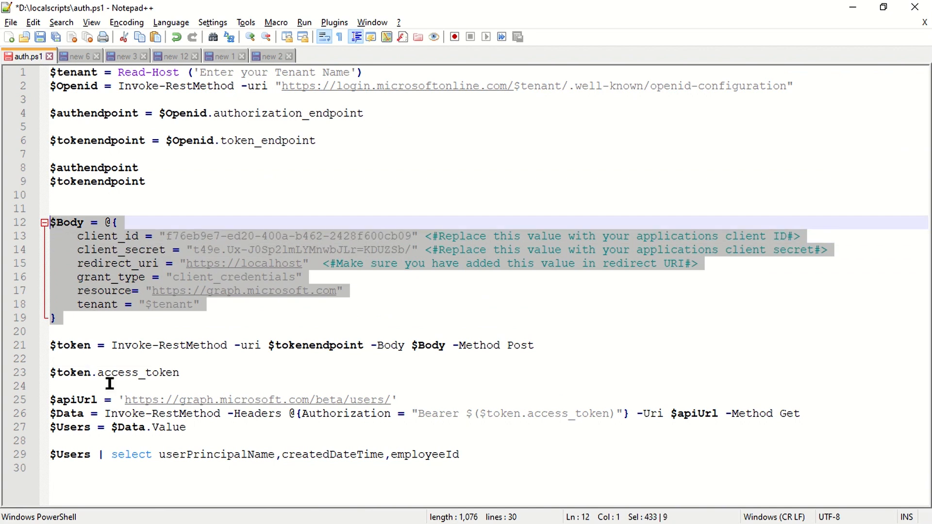
pyautogui.moveTo(111, 345); pyautogui.dragTo(226, 344)
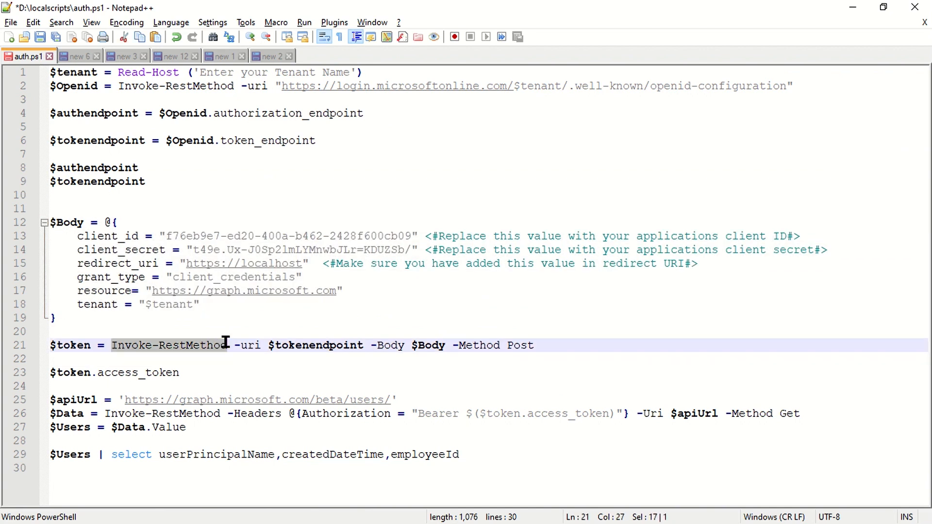
pyautogui.moveTo(423, 395); pyautogui.dragTo(123, 401)
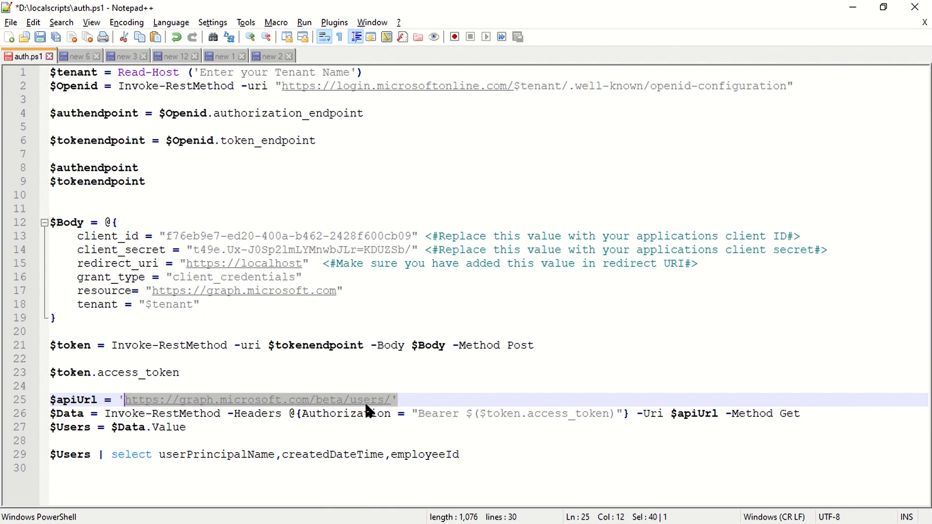
pyautogui.click(440, 388)
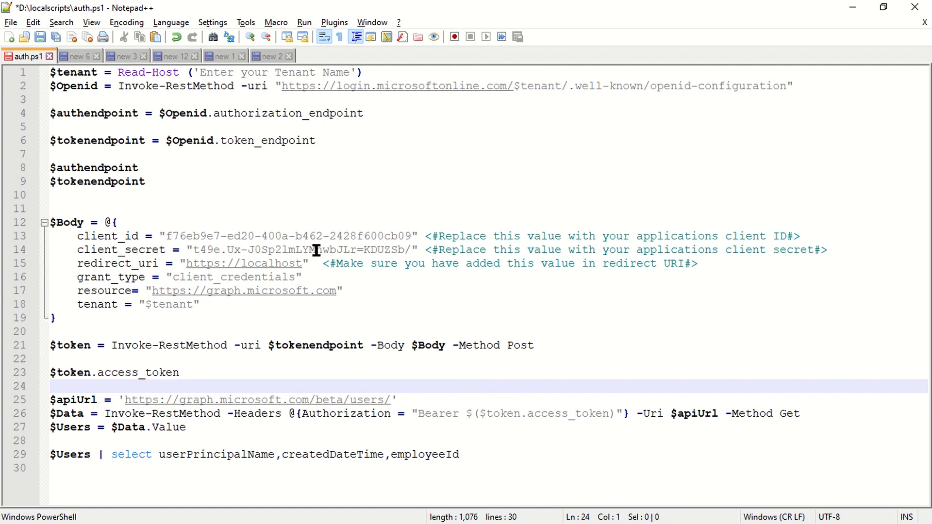
pyautogui.moveTo(493, 462); pyautogui.dragTo(19, 80)
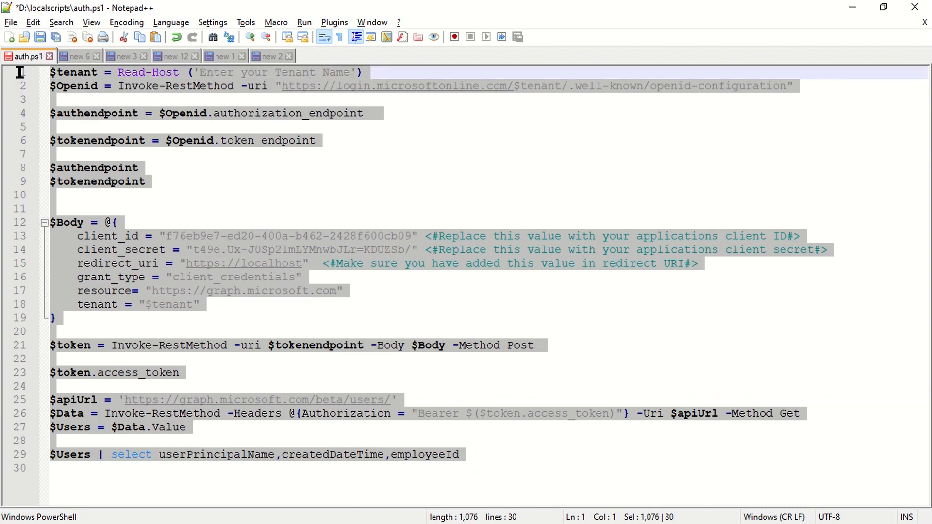
pyautogui.click(262, 193)
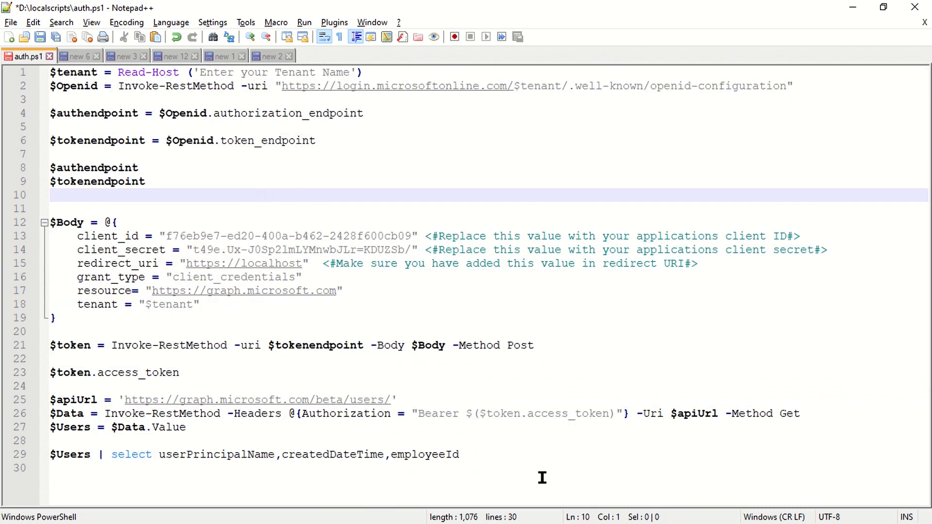
# Save auth.ps1, switch to Windows PowerShell, and run .\auth.ps1 with conceptswork.com as the tenant name
pyautogui.hotkey('ctrl', 's')
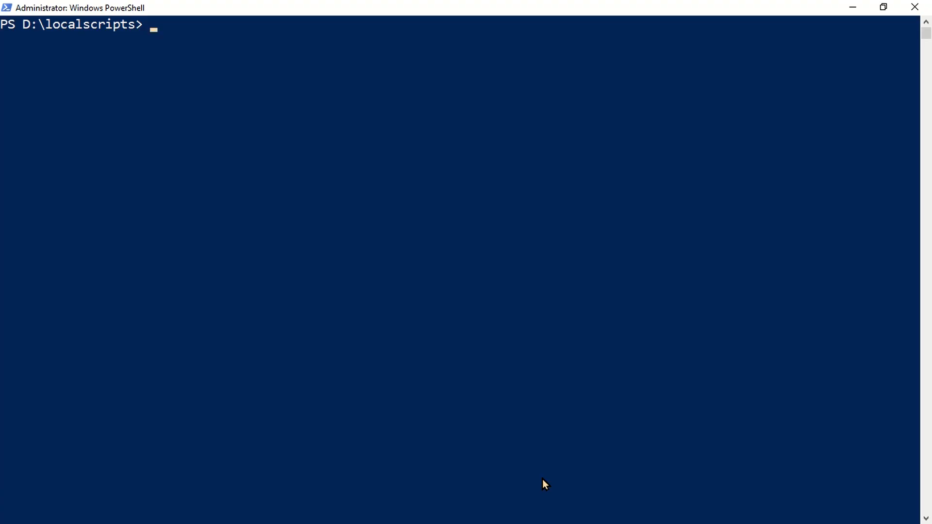
pyautogui.write('.\\auth.ps1')
pyautogui.press('Return')
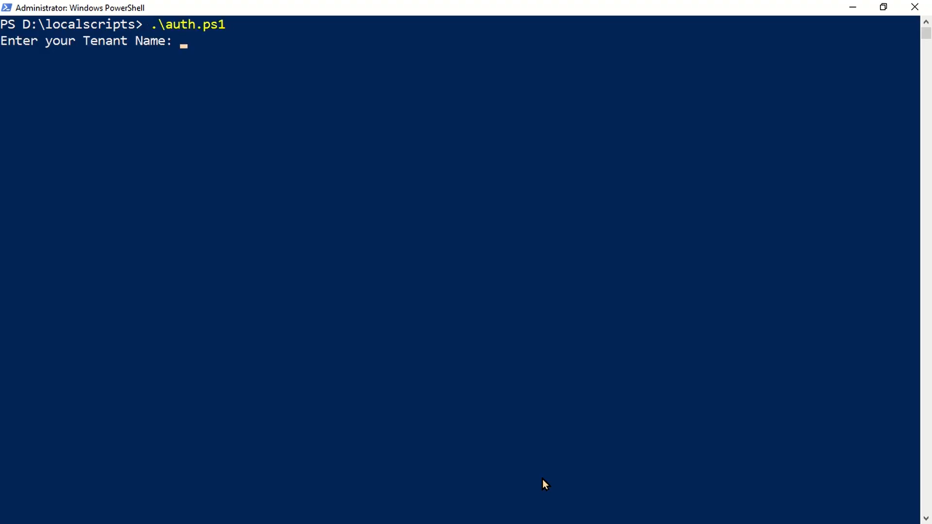
pyautogui.write('conceptswork.co')
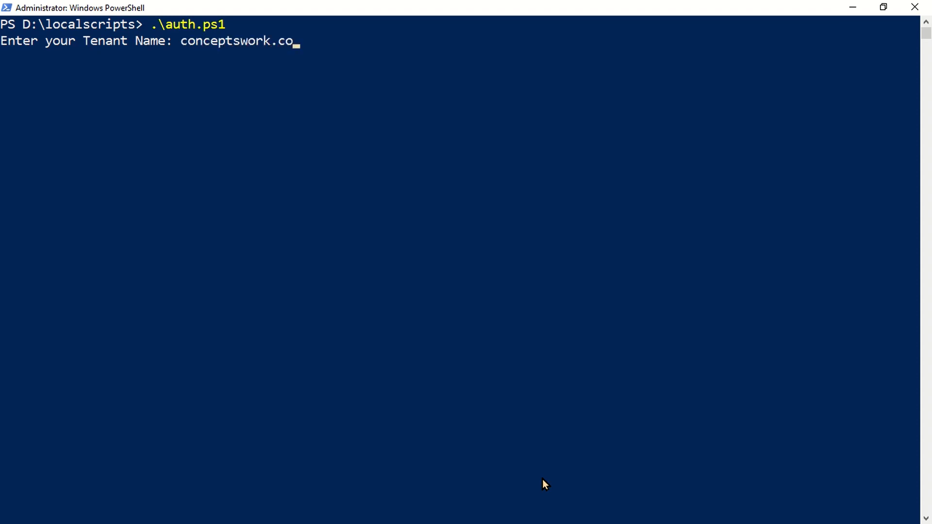
pyautogui.write('m')
pyautogui.press('Return')
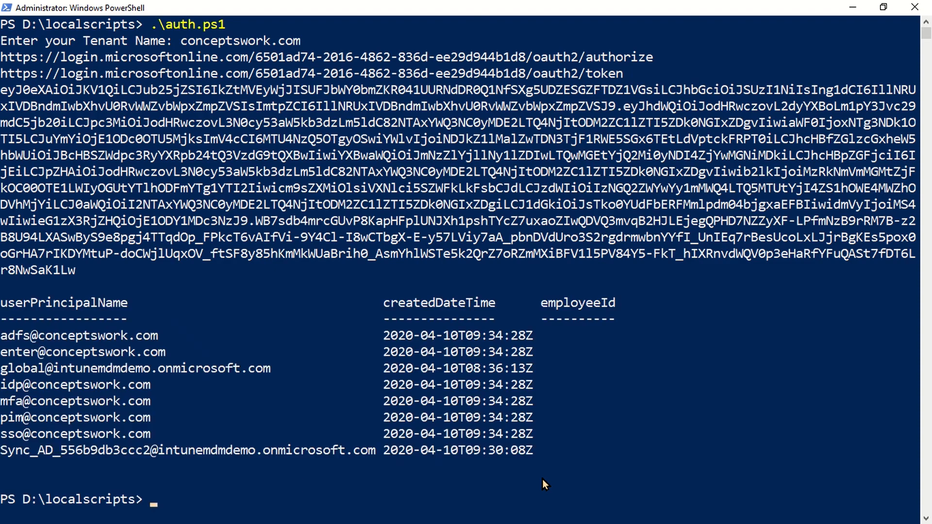
# Look over the user table in the script output and copy the complete access token printed above it
pyautogui.moveTo(12, 288); pyautogui.dragTo(602, 457)
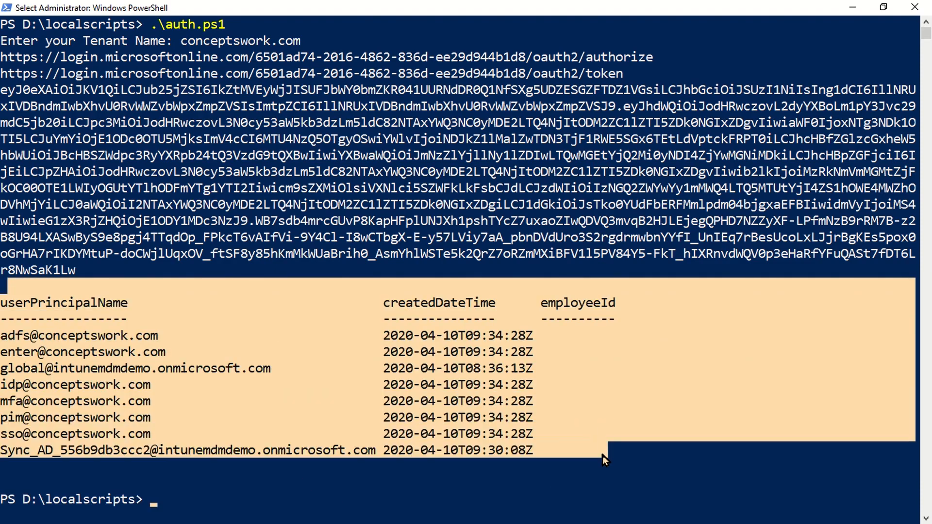
pyautogui.press('Return')
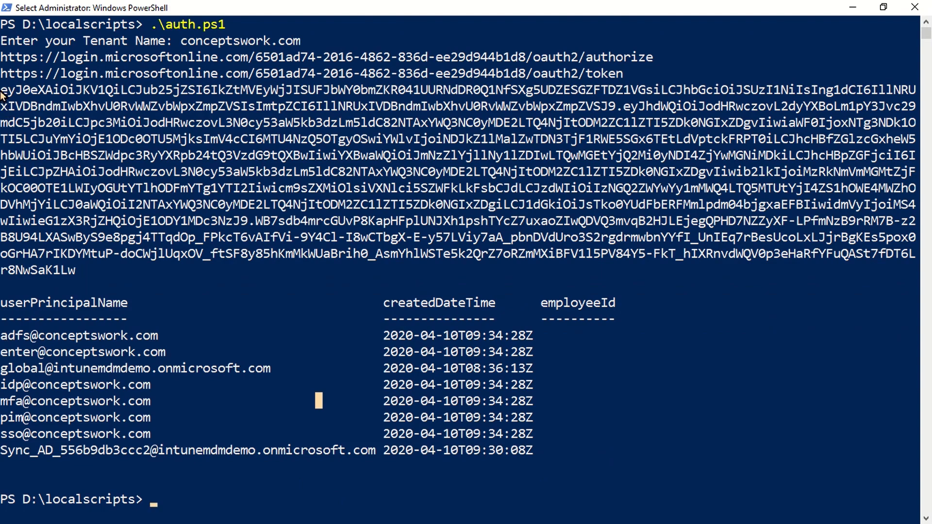
pyautogui.moveTo(3, 90); pyautogui.dragTo(72, 272)
pyautogui.press('Return')
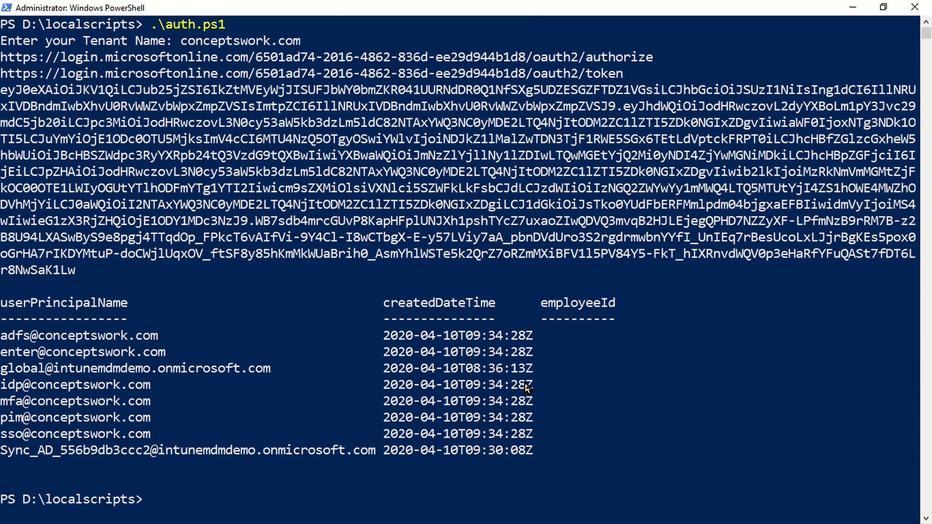
# Switch to the browser, open jwt.ms in a new tab, and paste the copied access token for decoding
pyautogui.hotkey('alt', 'Tab')
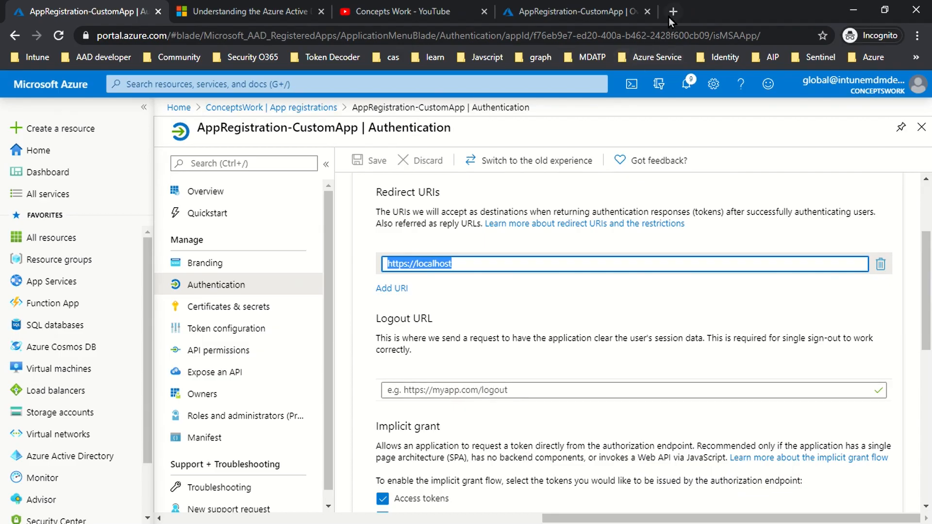
pyautogui.click(669, 16)
pyautogui.write('jw')
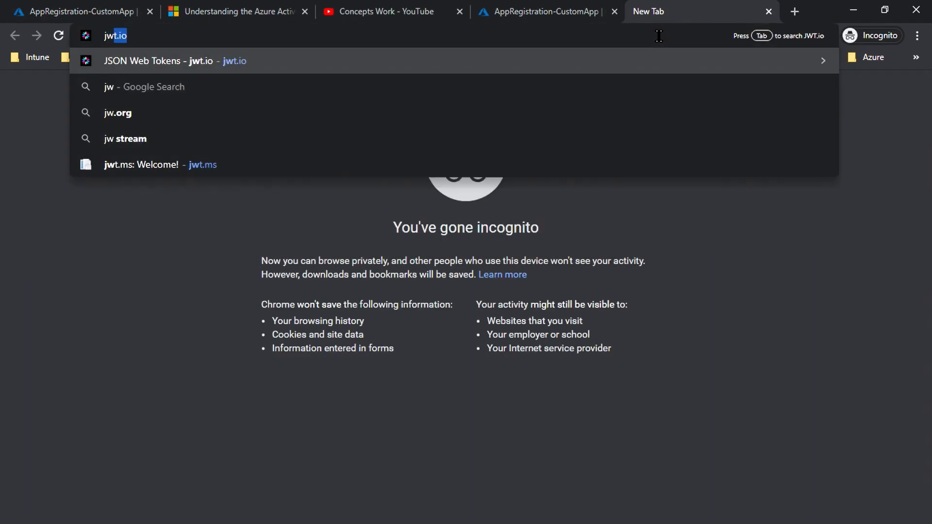
pyautogui.write('t.ms')
pyautogui.press('Return')
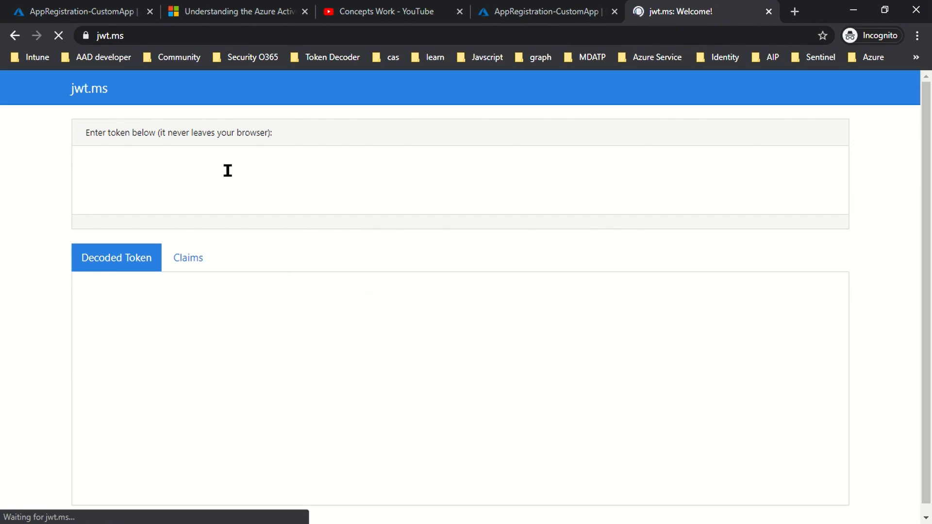
pyautogui.hotkey('ctrl', 'v')
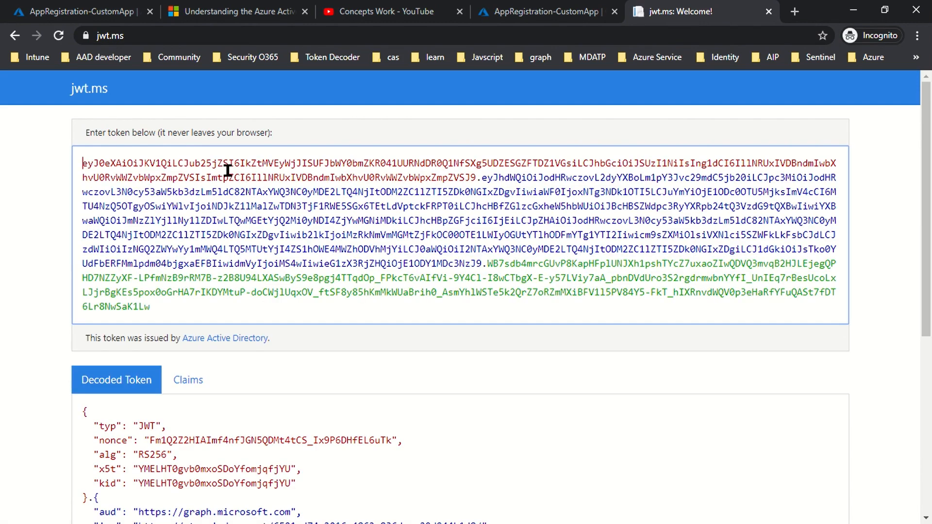
# Examine the payload claims of the decoded token, and return to the app's Authentication page in the Azure portal
pyautogui.scroll(-5, 464, 377)
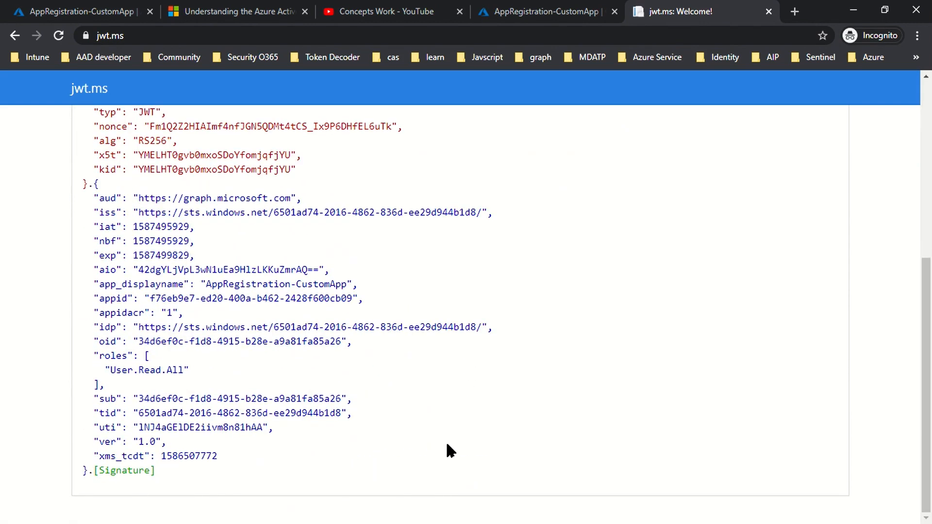
pyautogui.moveTo(414, 447); pyautogui.dragTo(56, 204)
pyautogui.click(487, 427)
pyautogui.moveTo(381, 456); pyautogui.dragTo(28, 202)
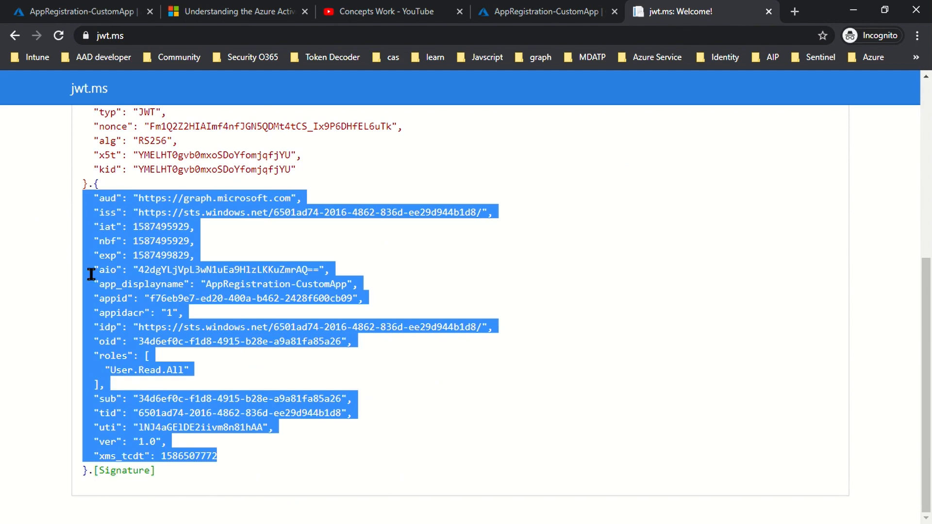
pyautogui.click(44, 4)
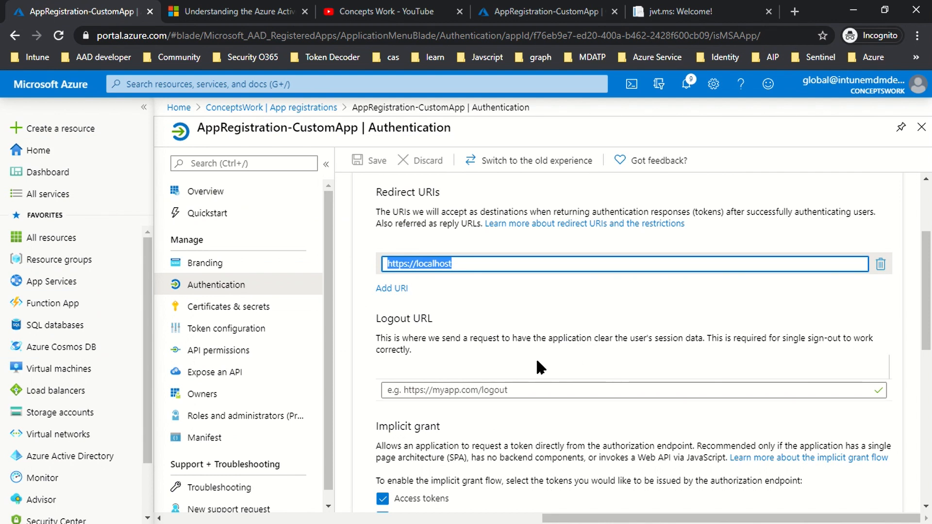
pyautogui.click(505, 320)
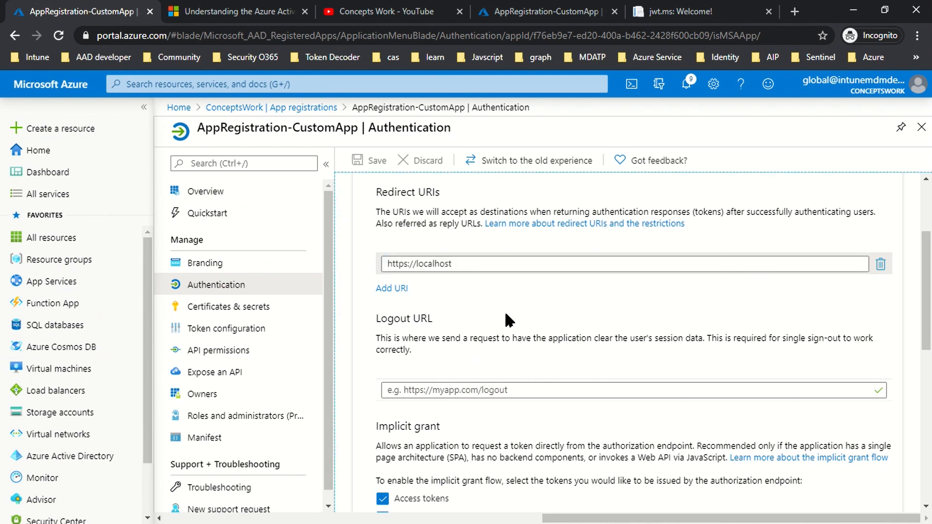